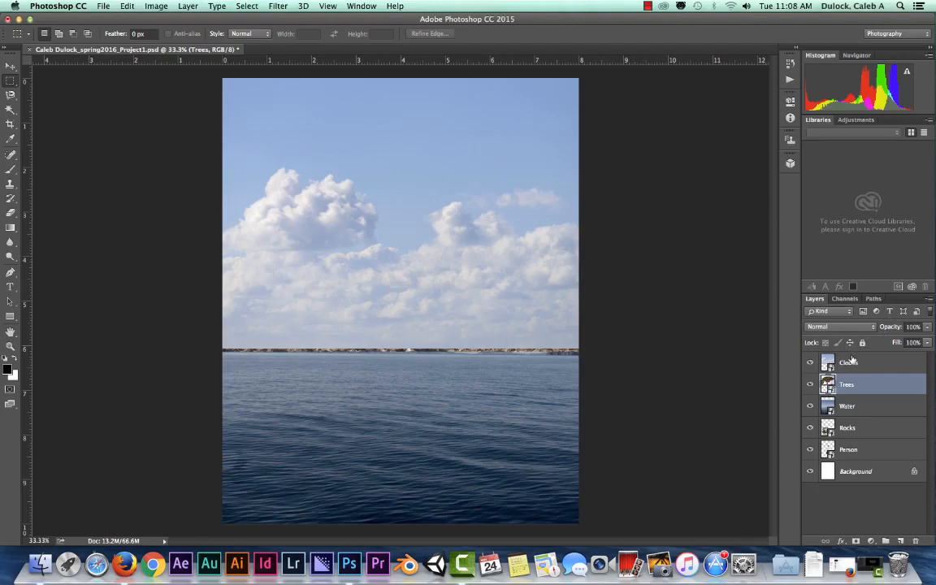
Step: Hide the Clouds, Water, Rocks and Person layers, keeping the Trees layer and the white Background visible
{"action": "left_click", "coordinate": [816, 300]}
{"action": "left_click", "coordinate": [868, 366]}
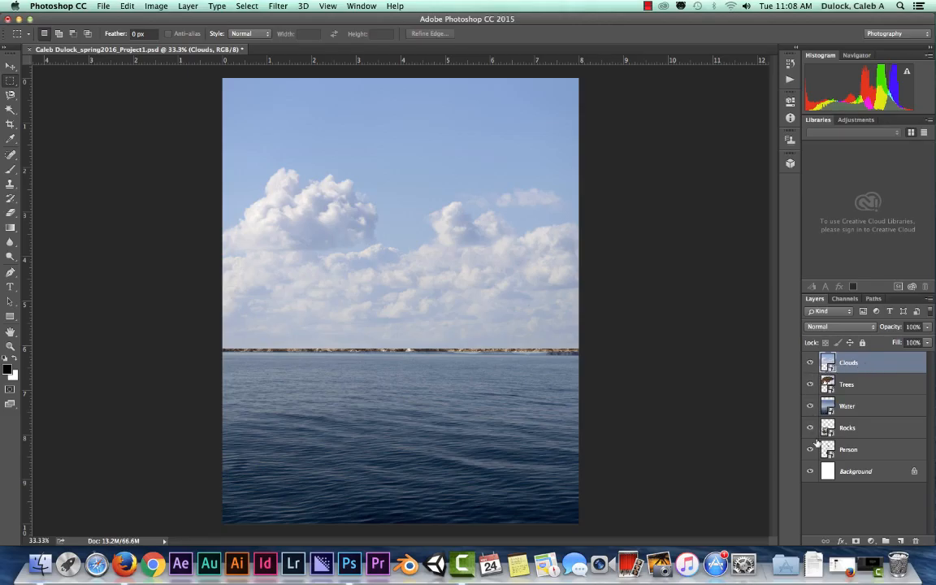
{"action": "left_click", "coordinate": [811, 365]}
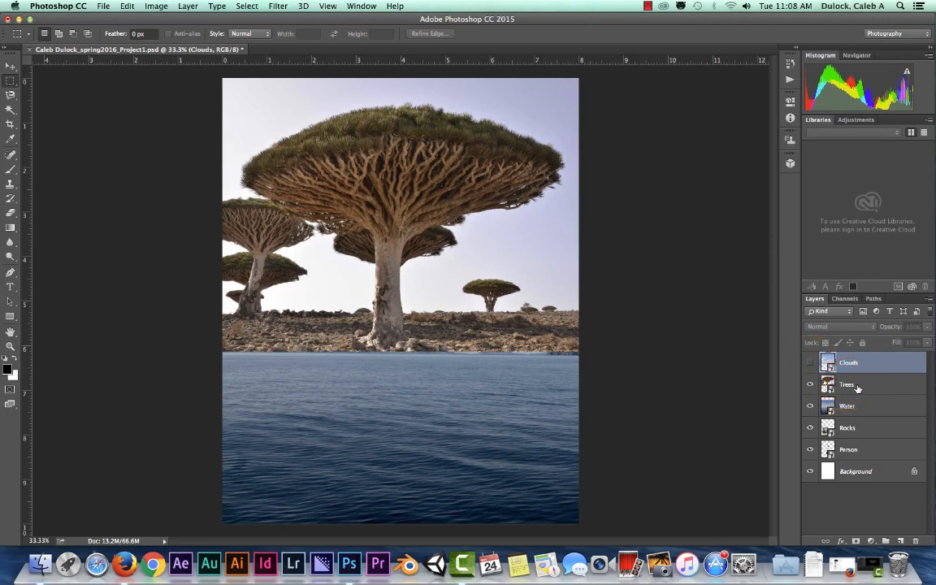
{"action": "left_click", "coordinate": [856, 387]}
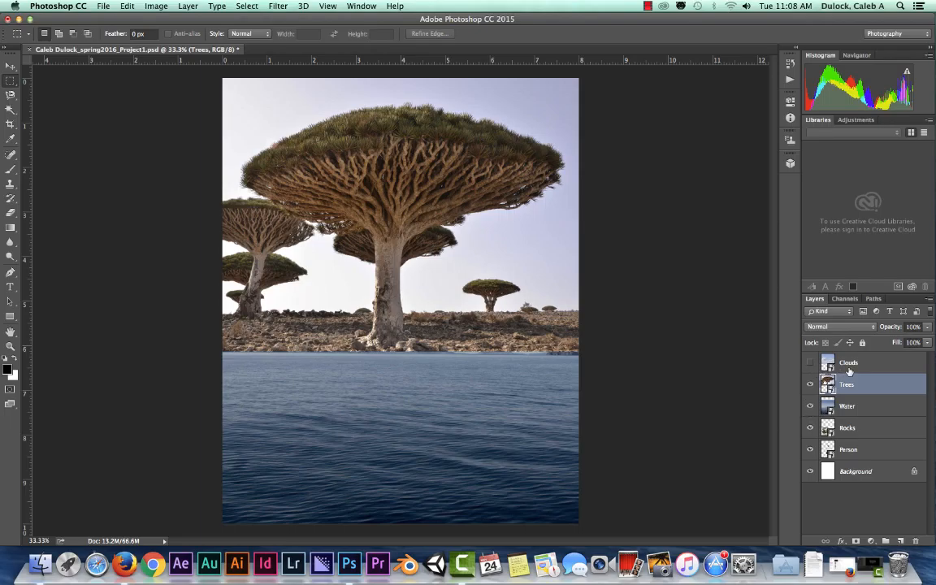
{"action": "left_click", "coordinate": [809, 406]}
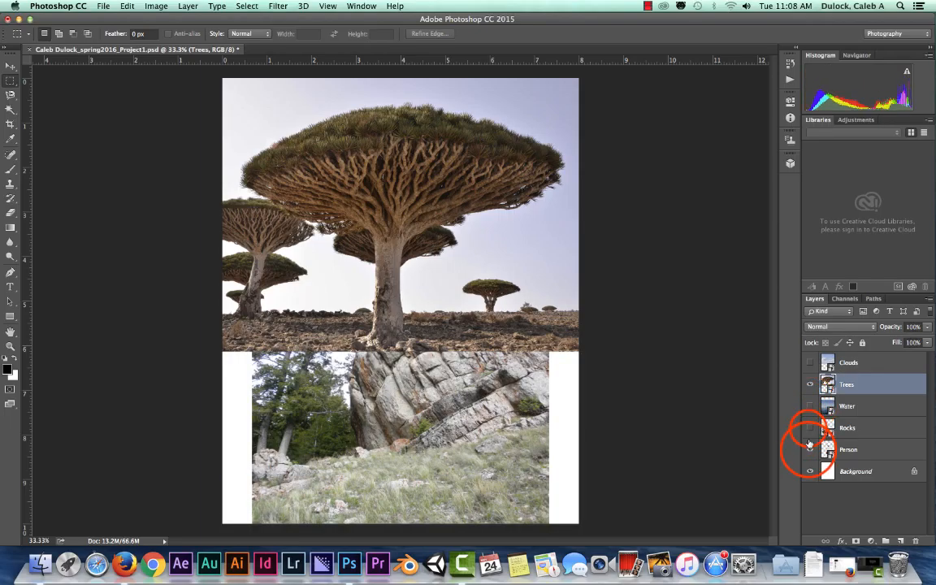
{"action": "left_click", "coordinate": [809, 427]}
{"action": "left_click", "coordinate": [810, 449]}
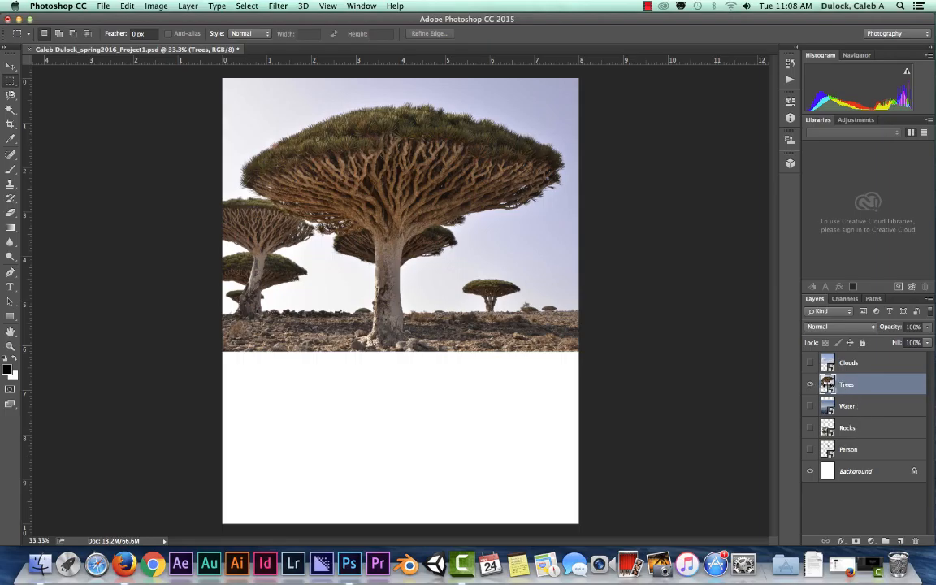
Step: Load the Tree mask channel as a new selection for the Trees layer and display it in Quick Mask mode
{"action": "left_click", "coordinate": [879, 389]}
{"action": "left_click", "coordinate": [245, 6]}
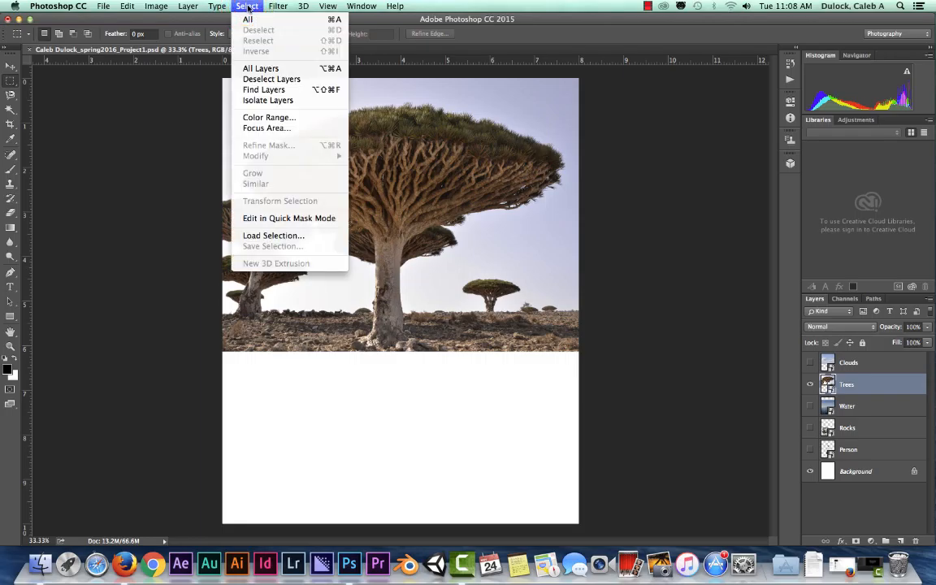
{"action": "left_click", "coordinate": [276, 236]}
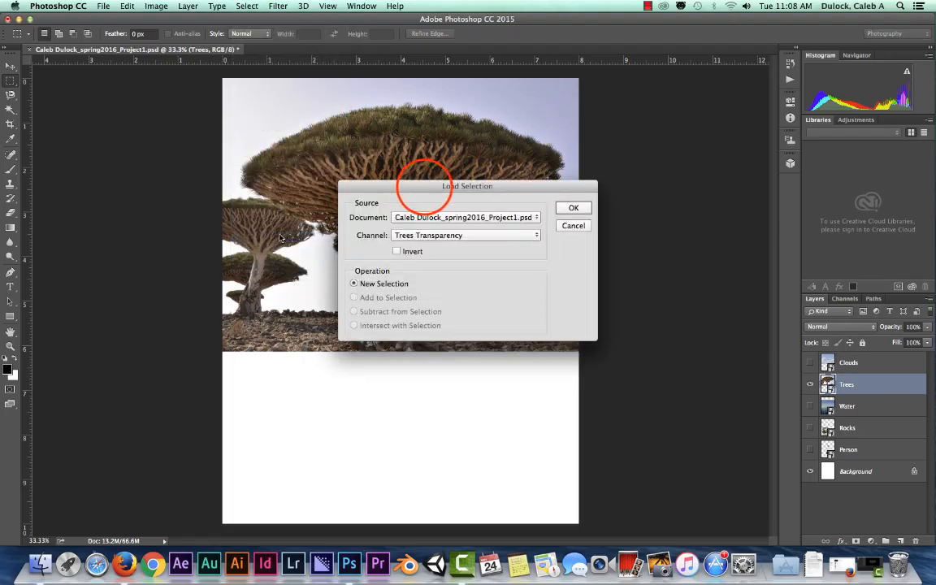
{"action": "left_click_drag", "start_coordinate": [409, 185], "coordinate": [367, 196]}
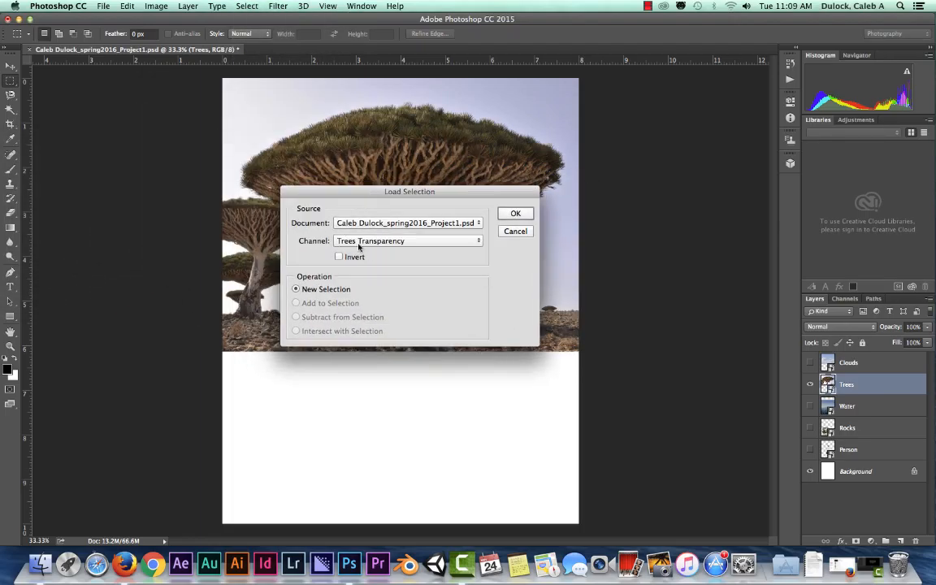
{"action": "left_click", "coordinate": [462, 244]}
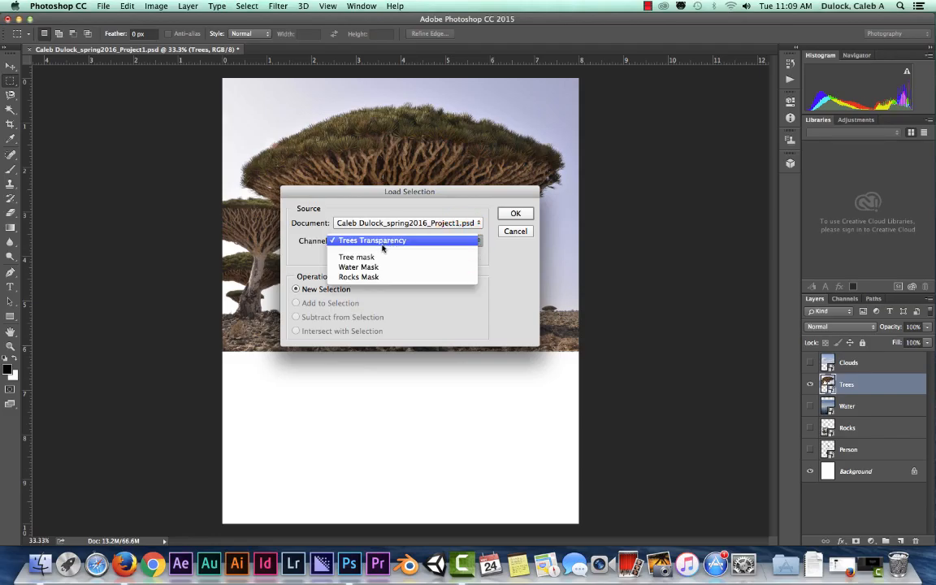
{"action": "left_click", "coordinate": [353, 257]}
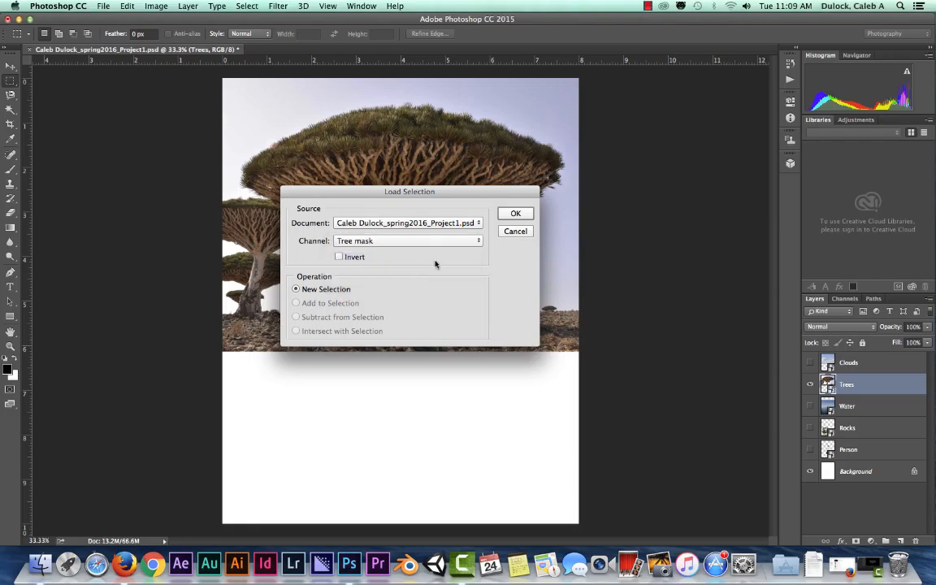
{"action": "left_click", "coordinate": [515, 214]}
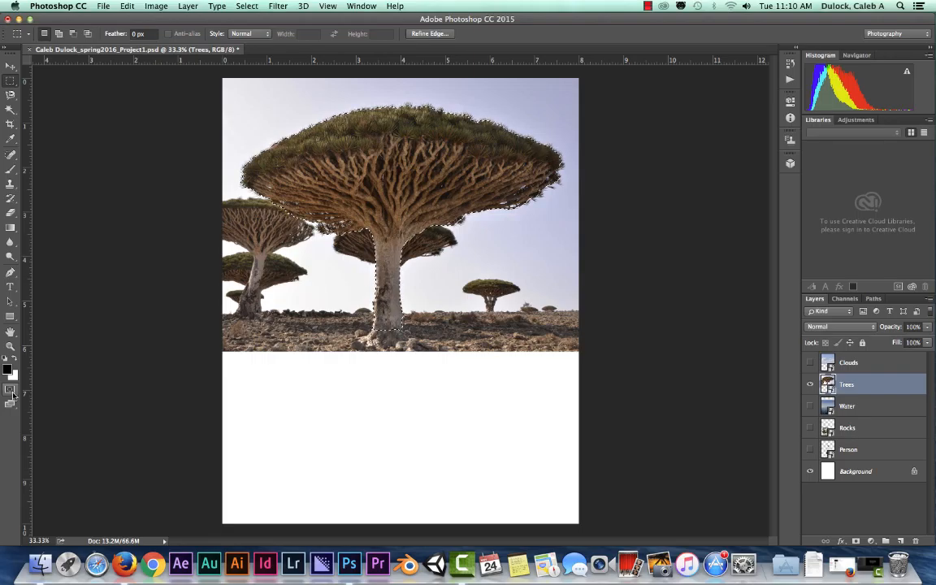
{"action": "left_click", "coordinate": [11, 392]}
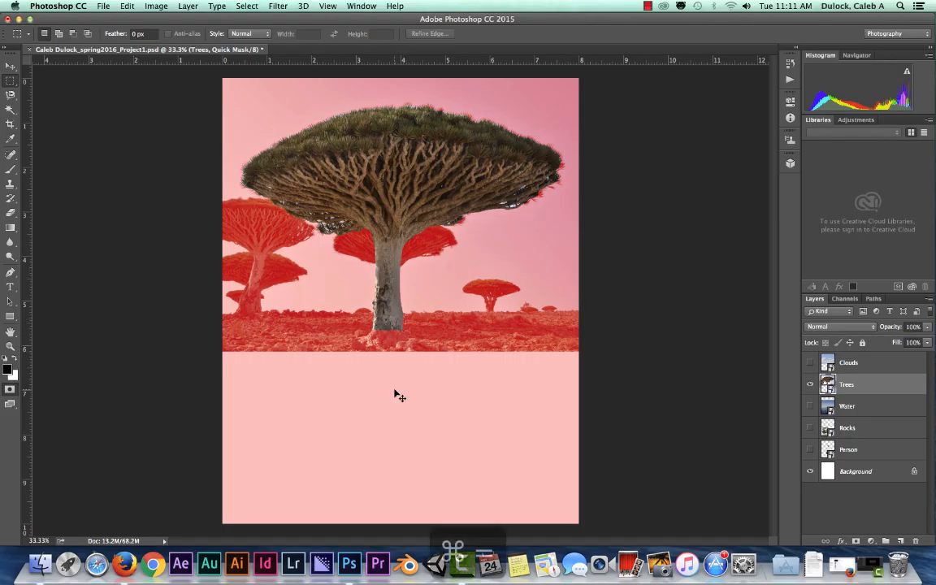
Step: Examine the Quick Mask edges along both sides and the base of the main tree's trunk at high magnification
{"action": "key", "text": "super+equal"}
{"action": "key", "text": "super+equal"}
{"action": "key", "text": "super+equal"}
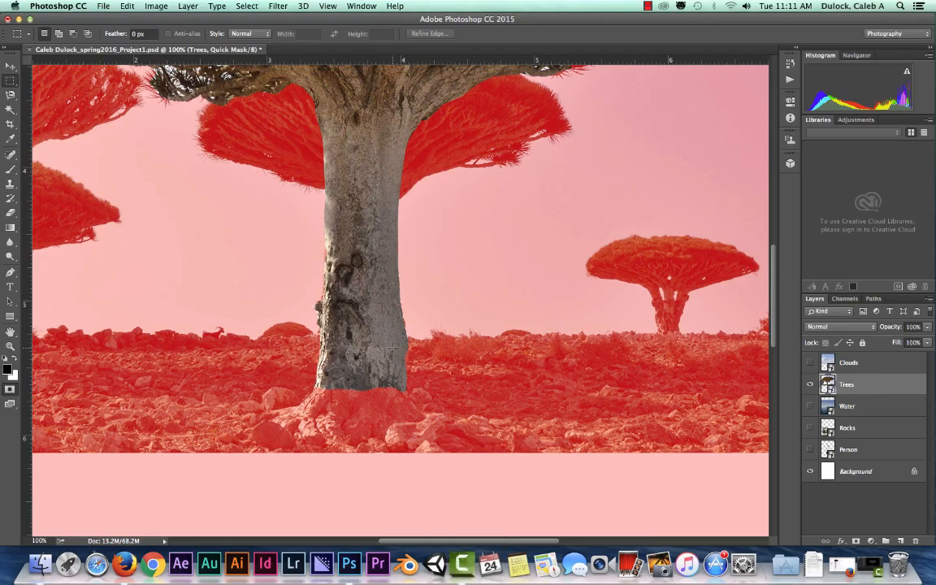
{"action": "key", "text": "super+equal"}
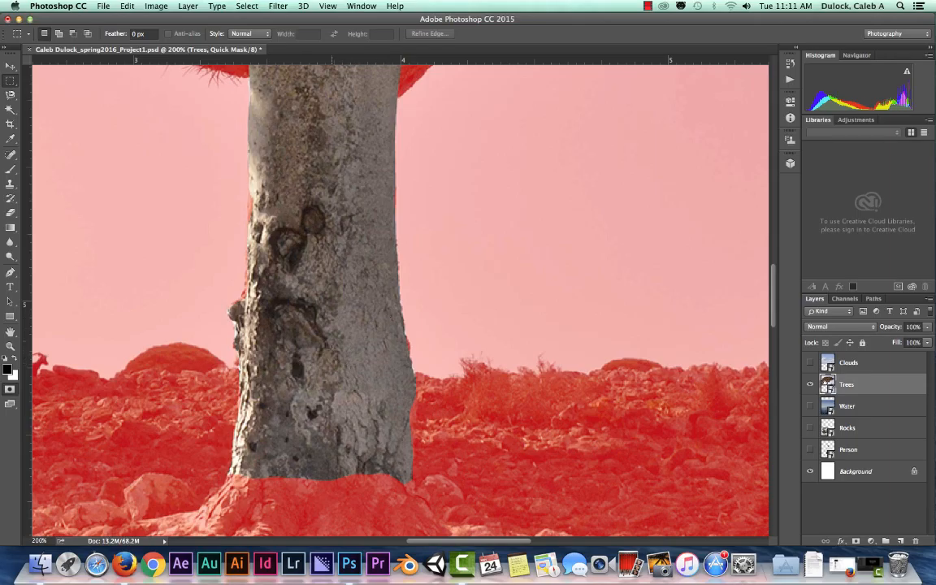
{"action": "left_click", "coordinate": [10, 346]}
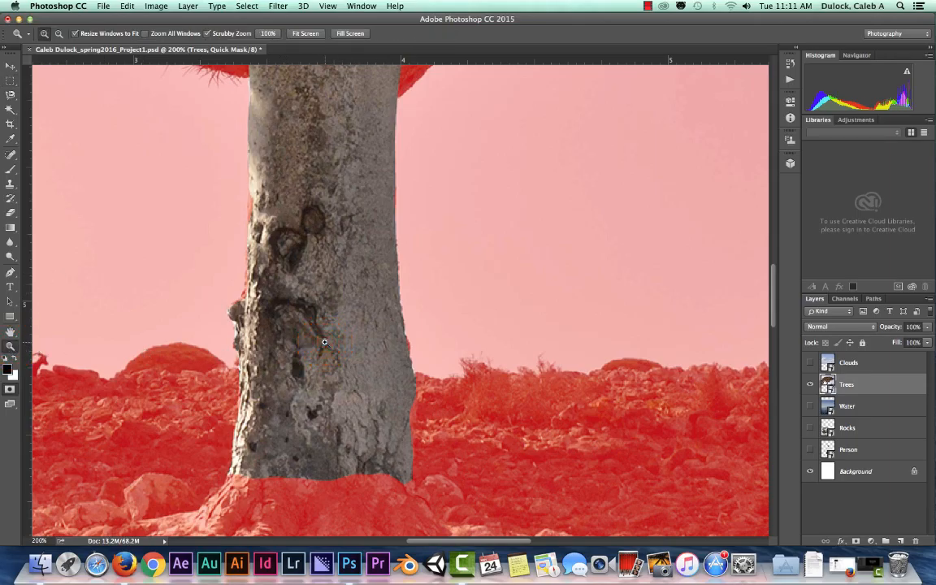
{"action": "left_click", "coordinate": [325, 342]}
{"action": "left_click", "coordinate": [403, 335]}
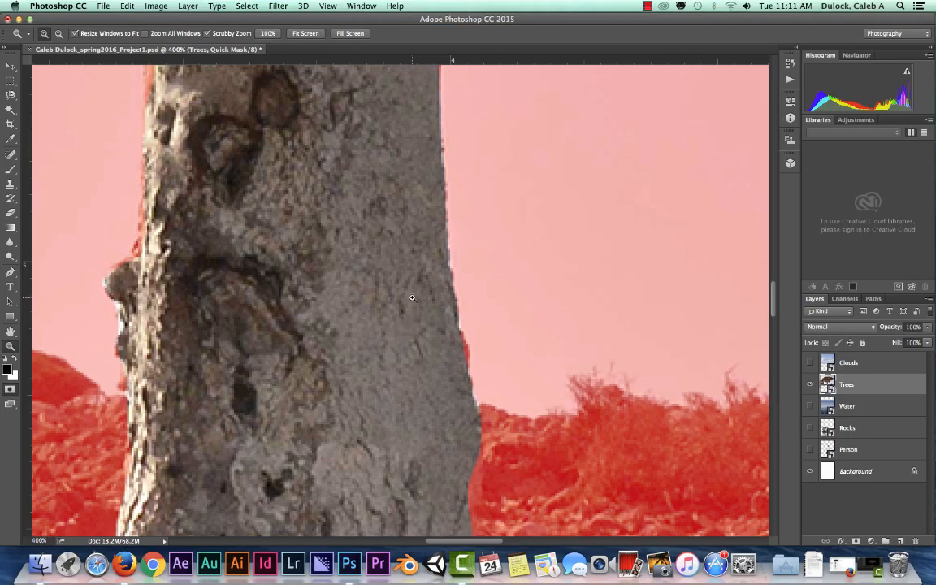
{"action": "key", "text": "alt"}
{"action": "left_click", "coordinate": [419, 296], "text": "alt"}
{"action": "left_click", "coordinate": [370, 322], "text": "alt"}
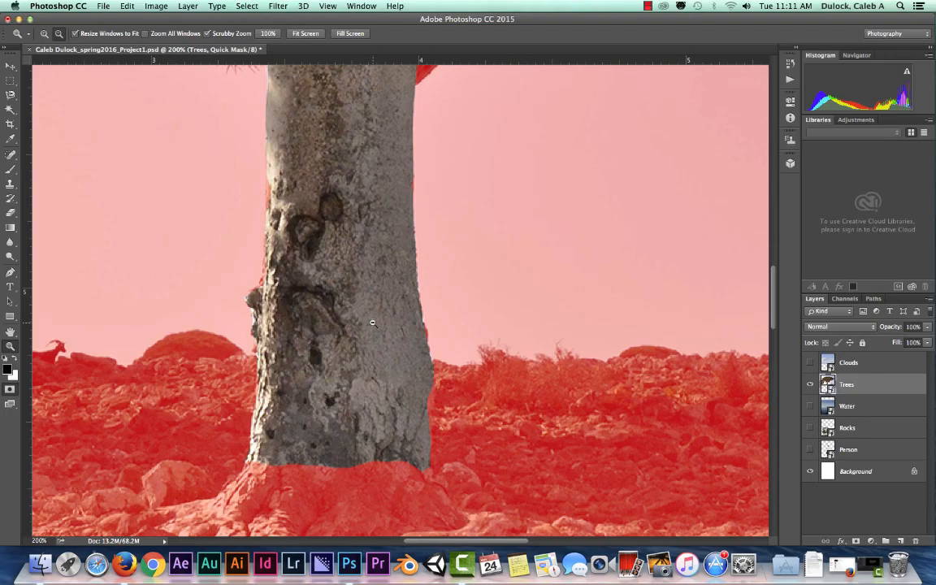
{"action": "left_click", "coordinate": [412, 307]}
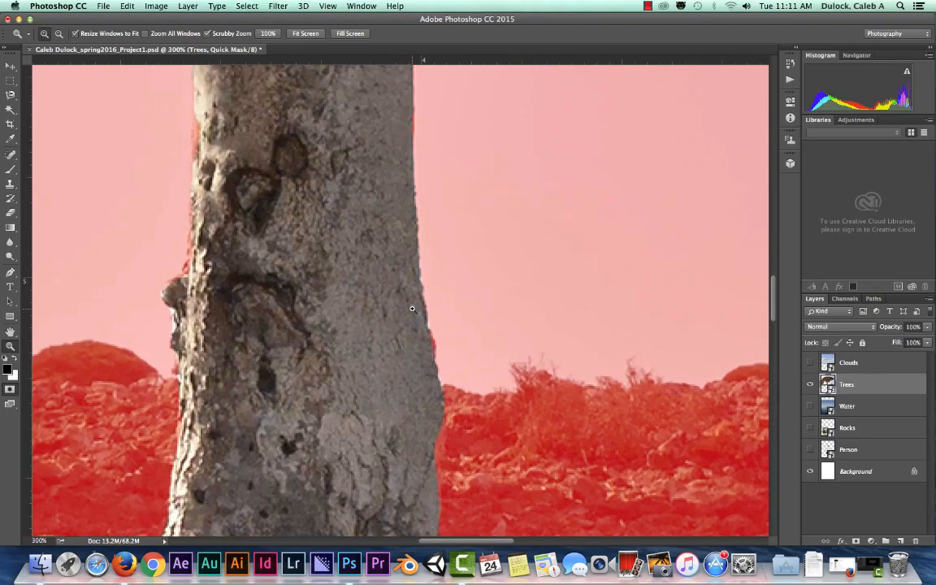
{"action": "key", "text": "v"}
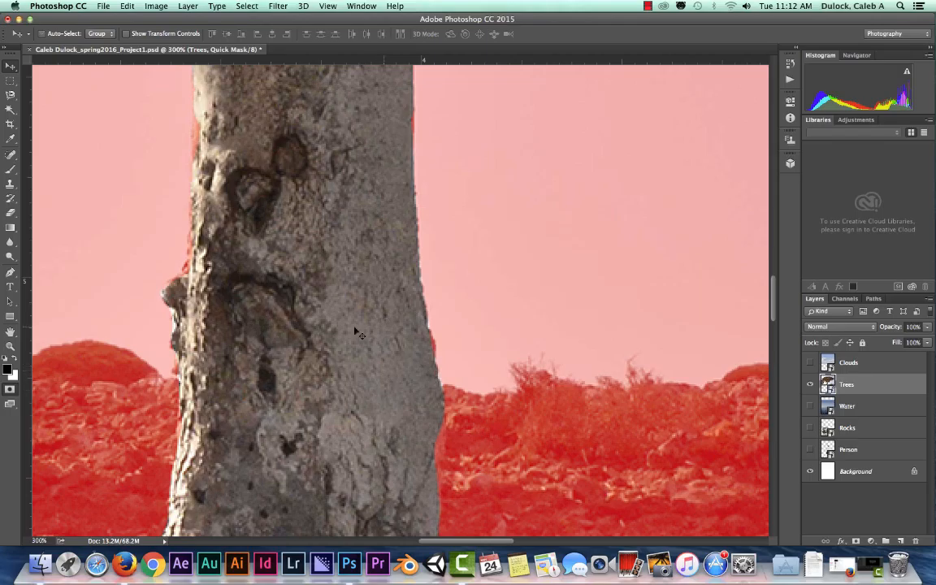
{"action": "key", "text": "super+equal"}
{"action": "key", "text": "super+minus"}
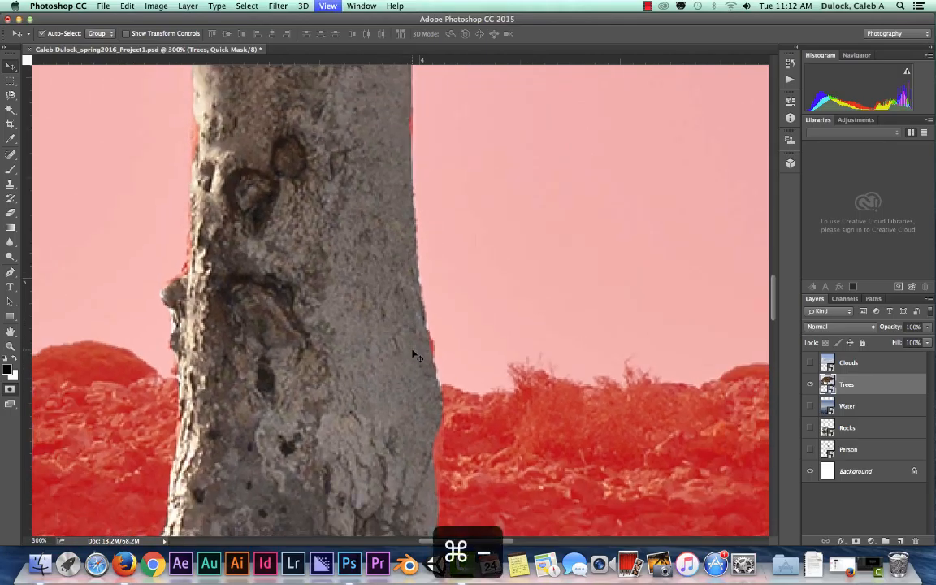
{"action": "key", "text": "super+minus"}
{"action": "key", "text": "super+equal"}
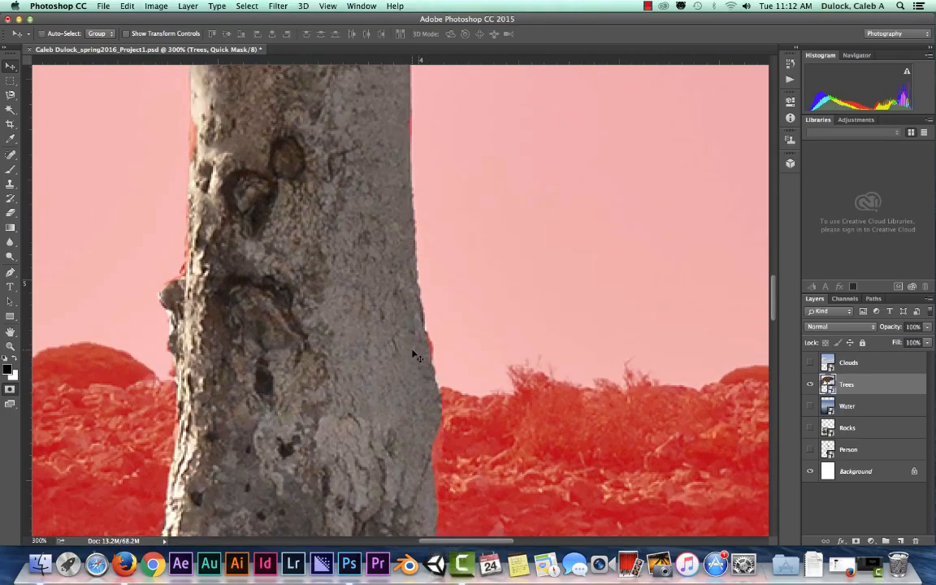
{"action": "left_click", "coordinate": [183, 279]}
{"action": "left_click_drag", "start_coordinate": [183, 280], "coordinate": [302, 227]}
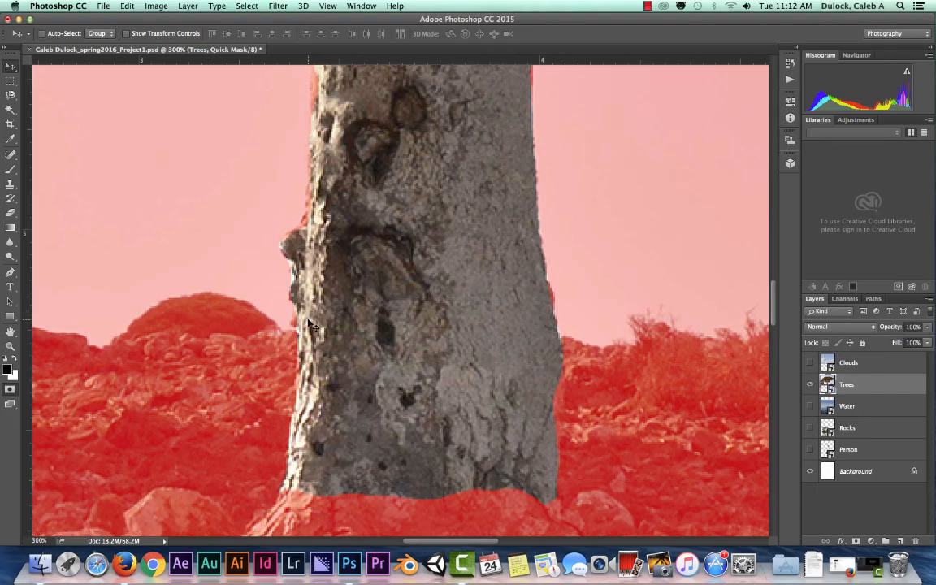
{"action": "left_click_drag", "start_coordinate": [410, 261], "coordinate": [389, 267]}
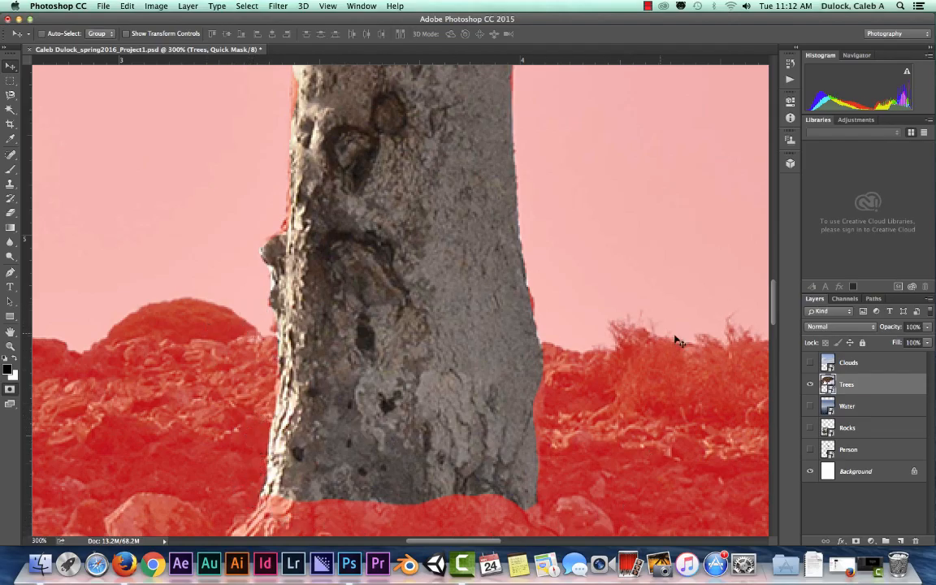
Step: View the Tree mask channel on its own, showing the whole canvas
{"action": "left_click", "coordinate": [843, 301]}
{"action": "left_click", "coordinate": [845, 301]}
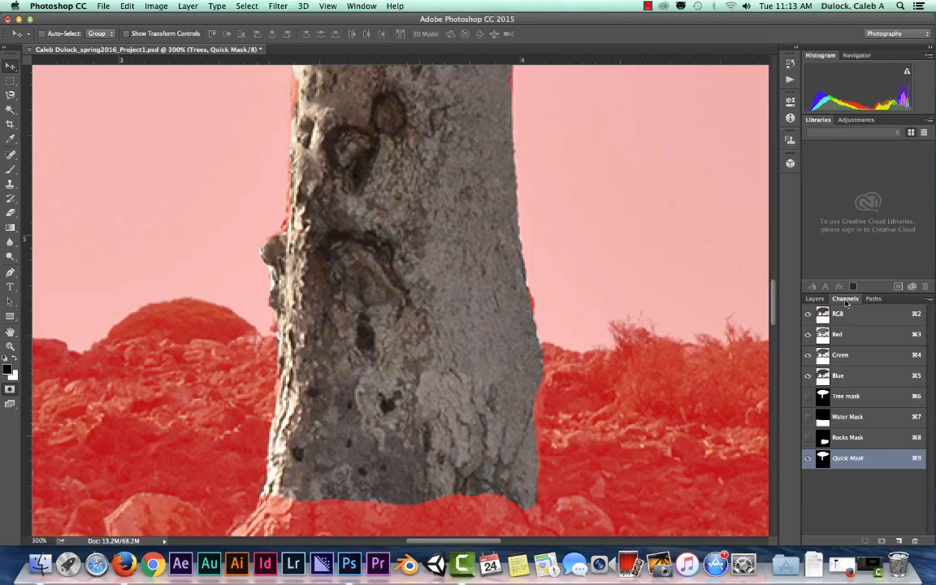
{"action": "left_click", "coordinate": [846, 398]}
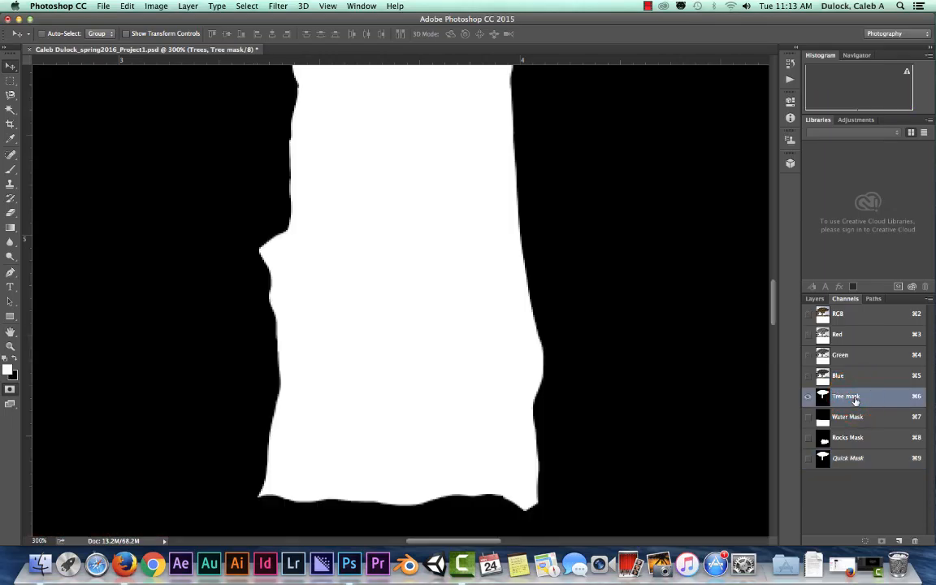
{"action": "key", "text": "super+minus"}
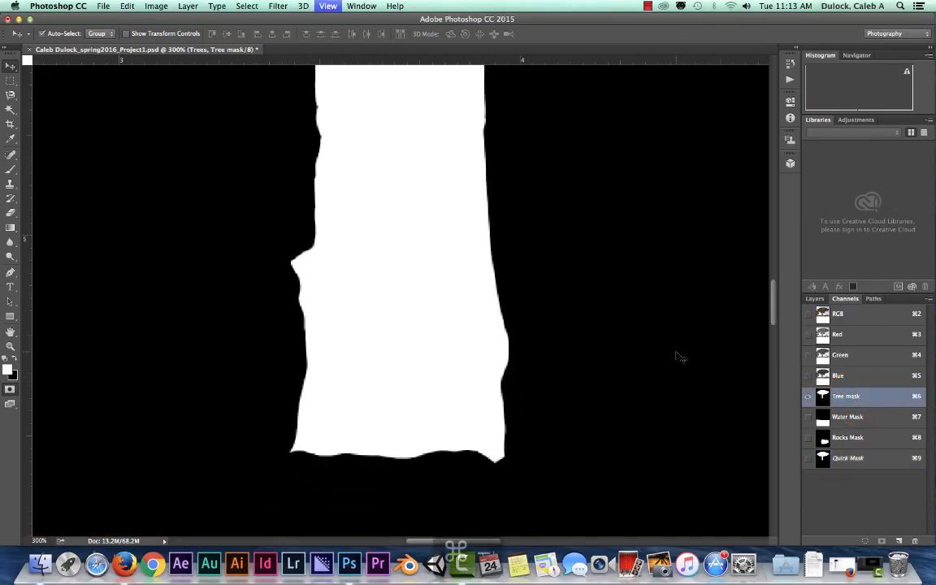
{"action": "key", "text": "super+0"}
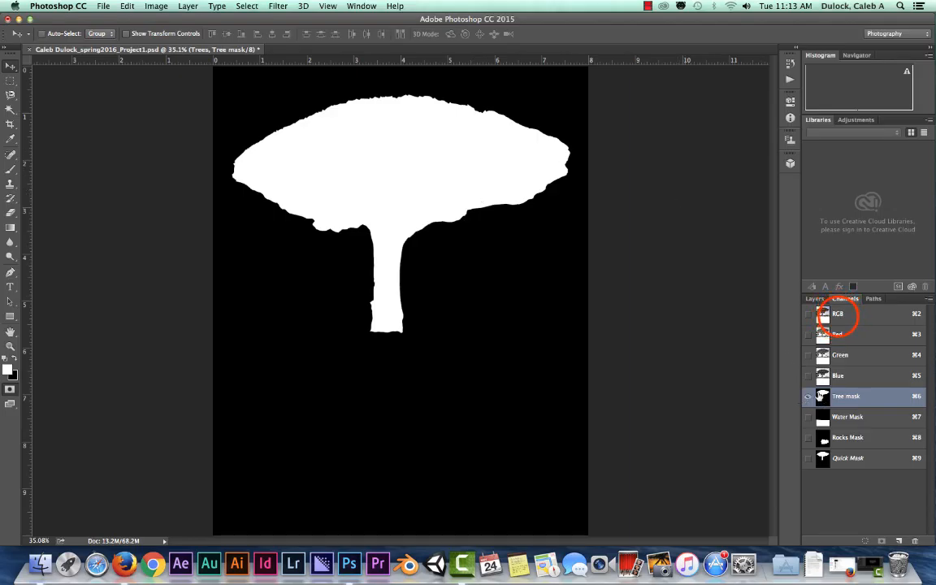
Step: Reactivate the RGB composite channel with the Quick Mask overlay shown, and return to the layer list
{"action": "left_click", "coordinate": [830, 313]}
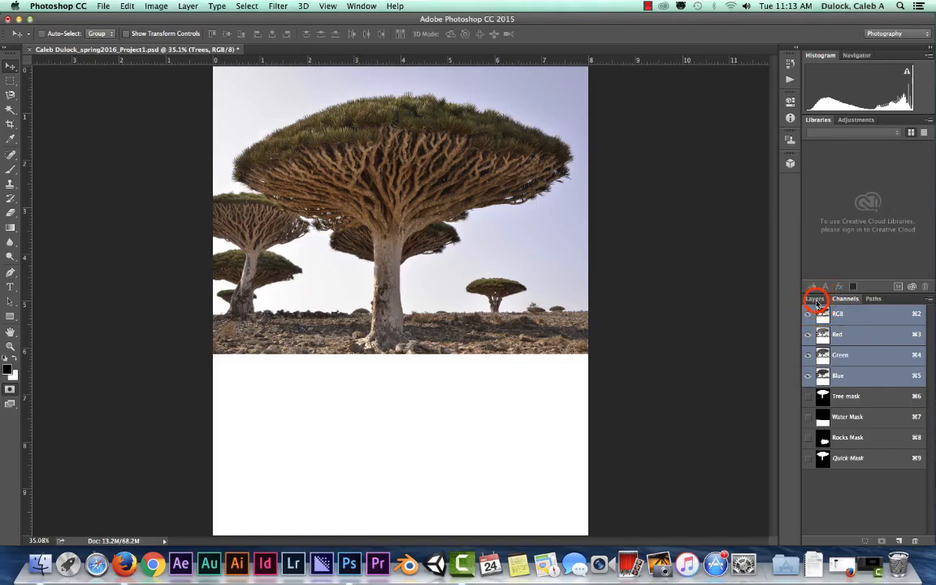
{"action": "left_click", "coordinate": [815, 299]}
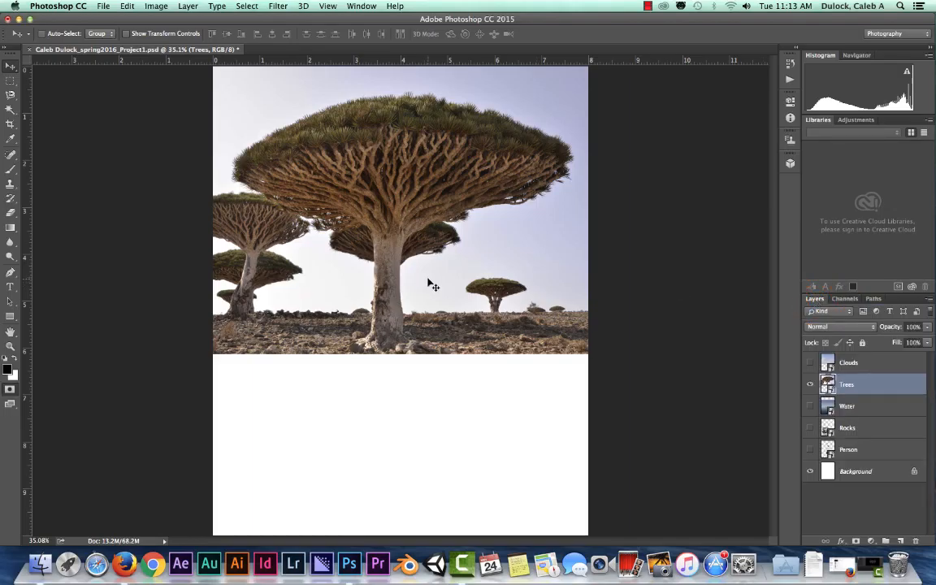
{"action": "left_click", "coordinate": [844, 298]}
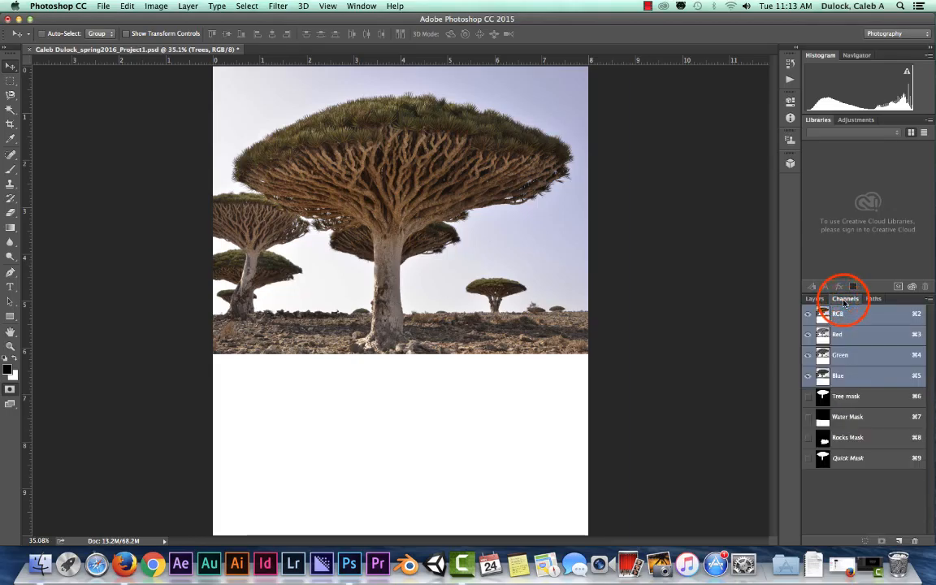
{"action": "left_click", "coordinate": [808, 458]}
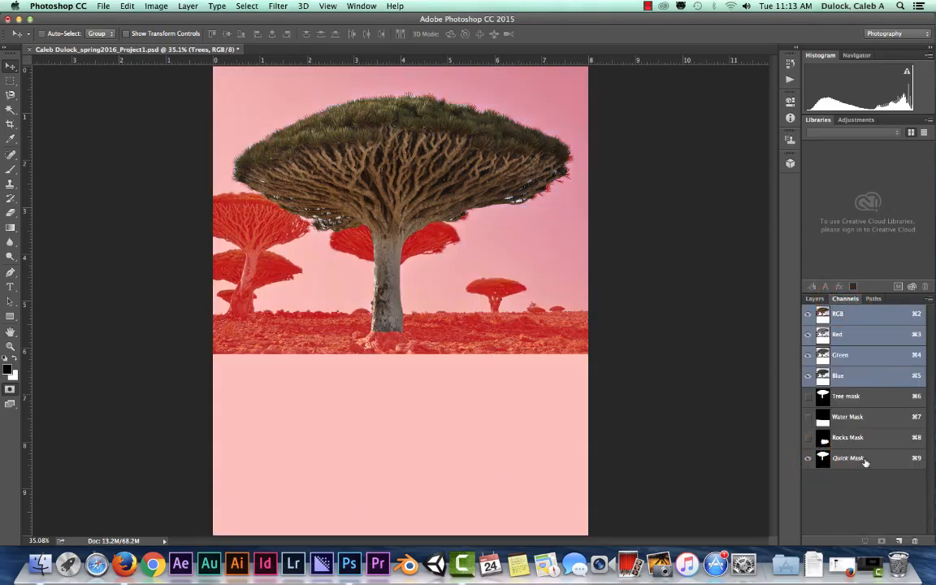
{"action": "left_click", "coordinate": [814, 298]}
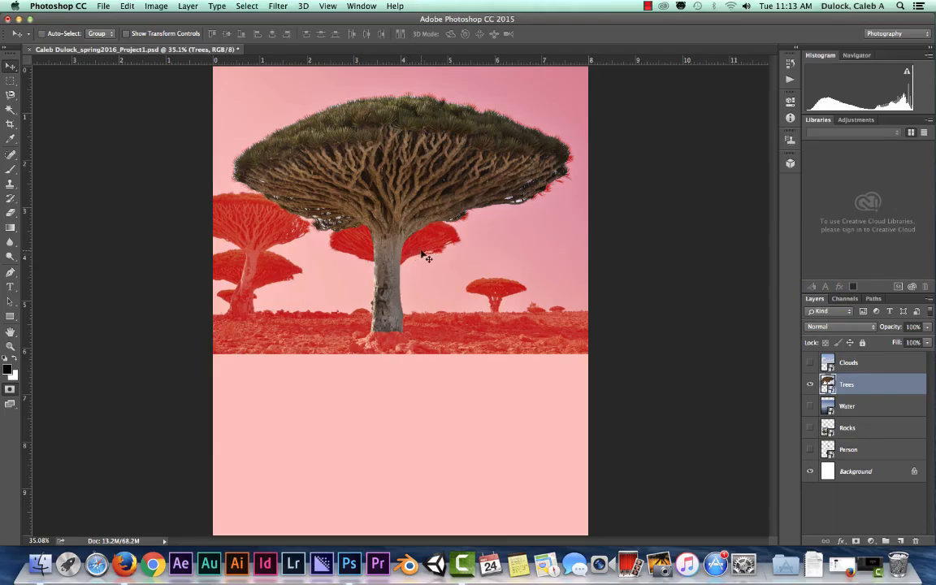
Step: Examine the Quick Mask edges beneath the main tree's canopy and down its trunk at up to 300% magnification
{"action": "key", "text": "super+equal"}
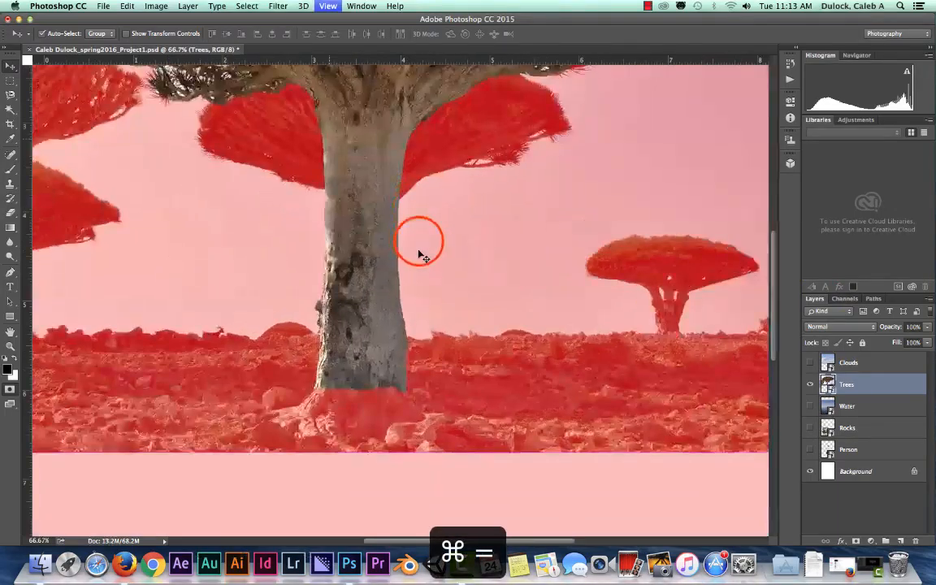
{"action": "key", "text": "super+equal"}
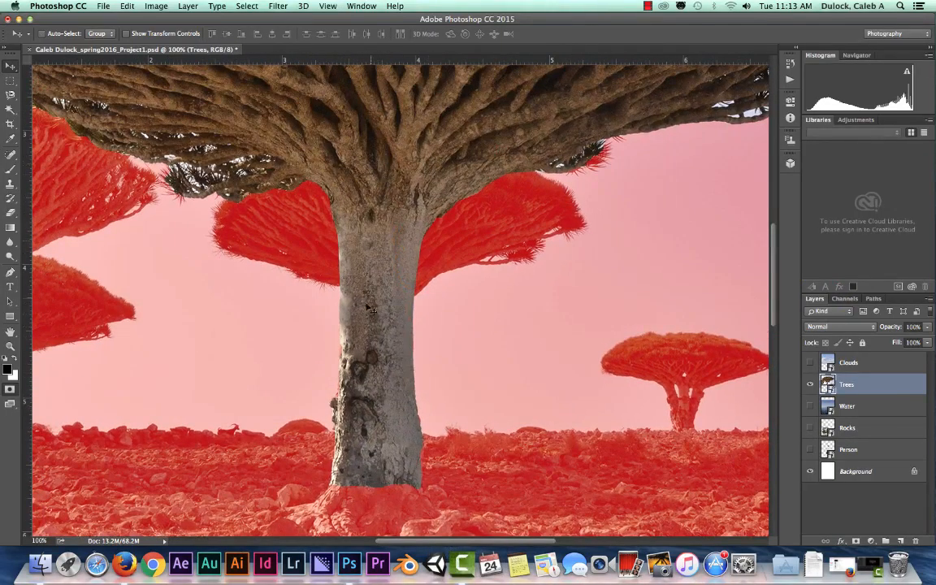
{"action": "key", "text": "super+equal"}
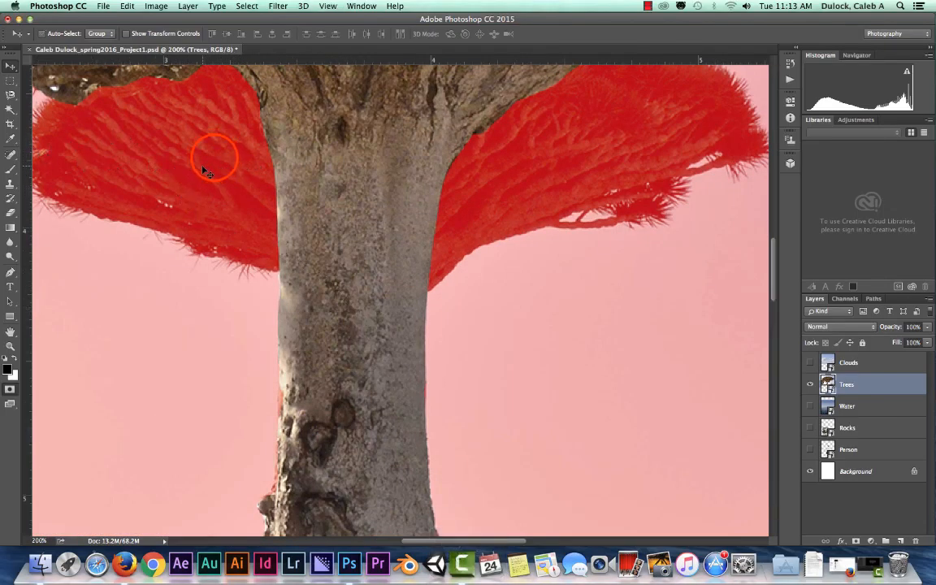
{"action": "left_click_drag", "start_coordinate": [217, 157], "coordinate": [319, 244]}
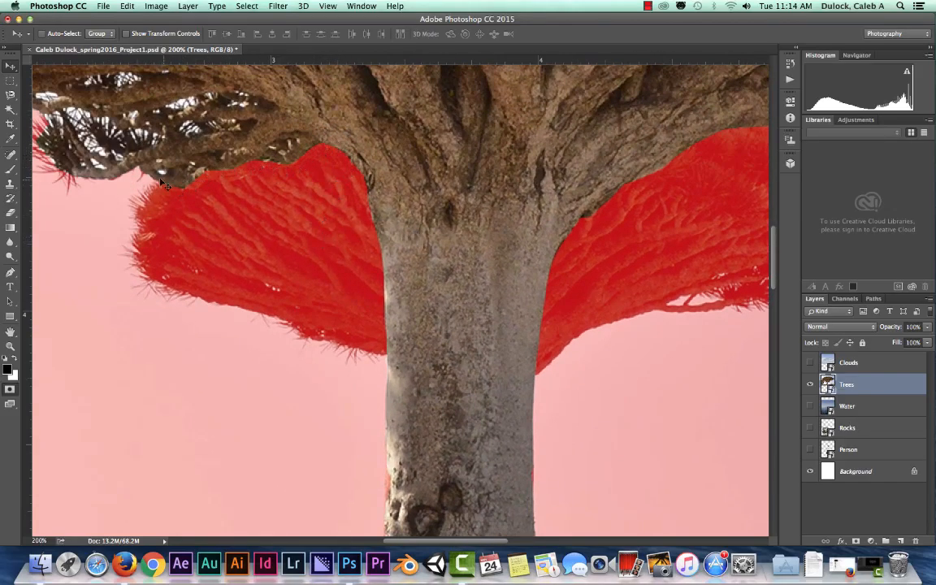
{"action": "left_click_drag", "start_coordinate": [79, 167], "coordinate": [261, 230]}
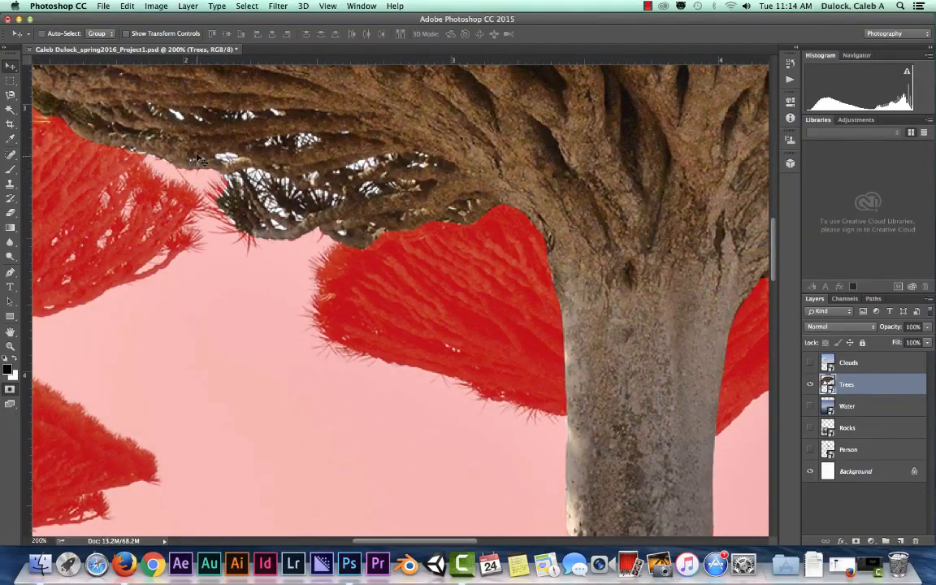
{"action": "left_click_drag", "start_coordinate": [522, 266], "coordinate": [340, 99]}
{"action": "key", "text": "super+equal"}
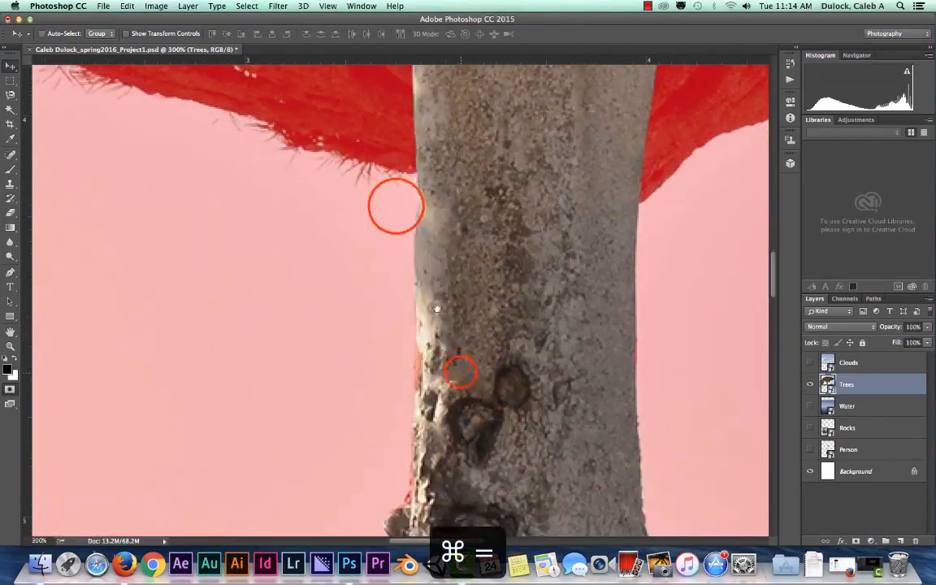
{"action": "left_click_drag", "start_coordinate": [437, 309], "coordinate": [392, 271]}
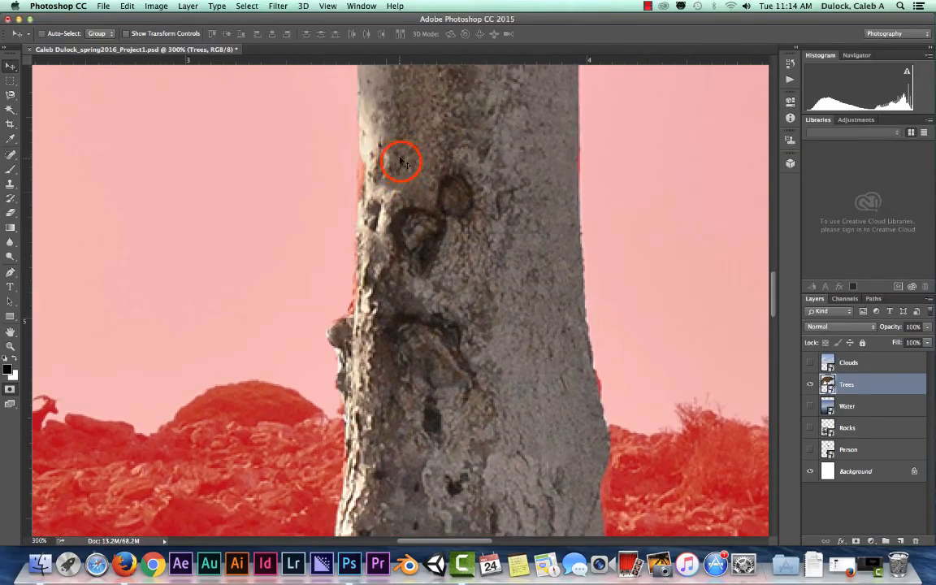
{"action": "left_click_drag", "start_coordinate": [399, 157], "coordinate": [401, 201]}
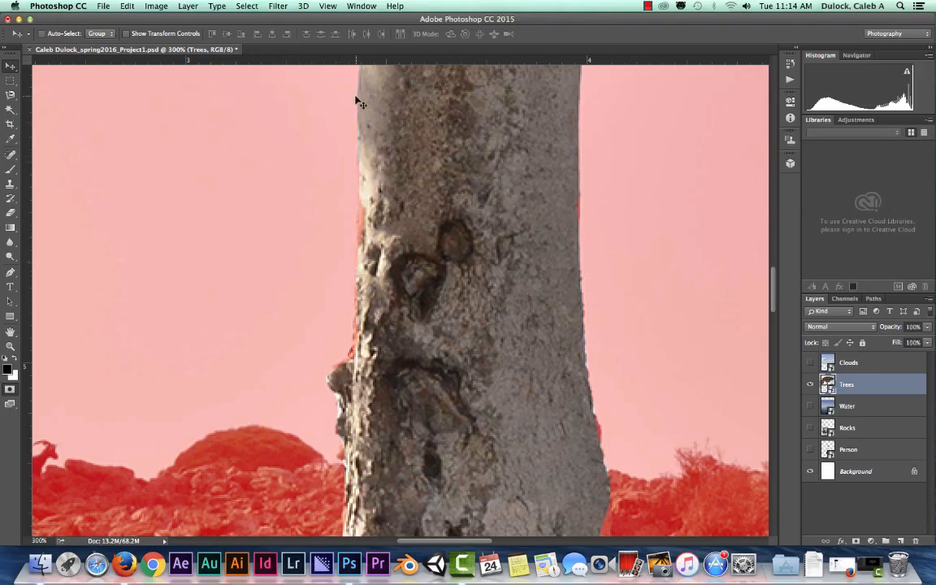
{"action": "left_click", "coordinate": [9, 170]}
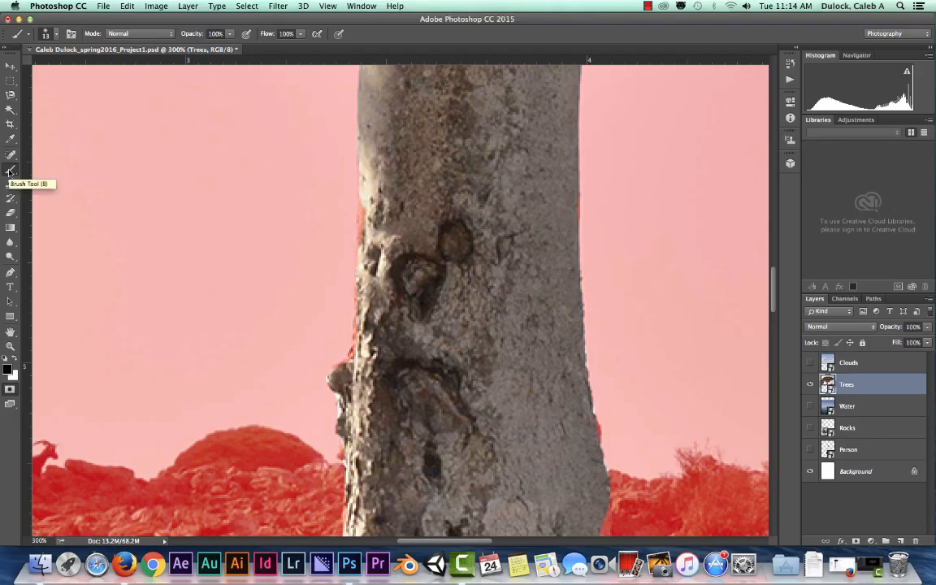
{"action": "left_click", "coordinate": [9, 172]}
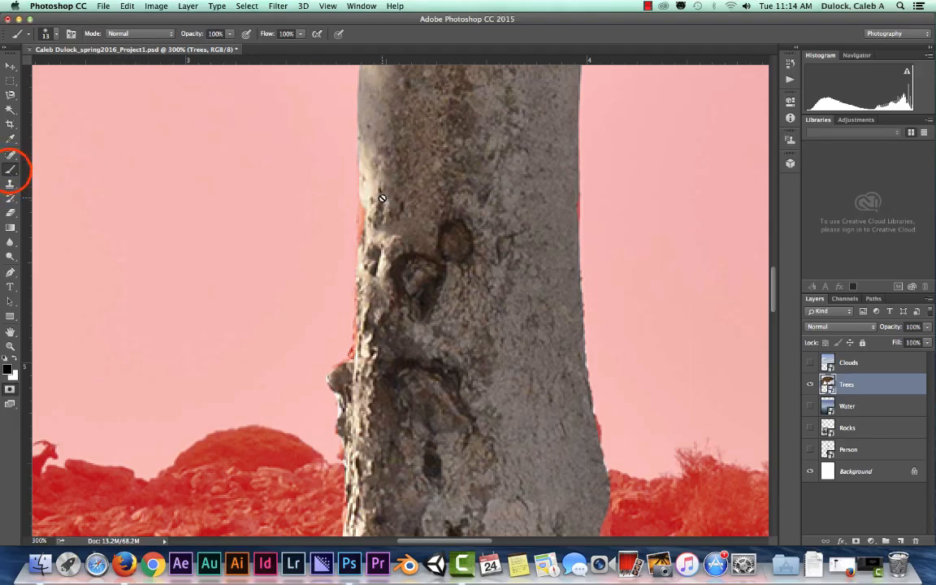
{"action": "left_click", "coordinate": [9, 67]}
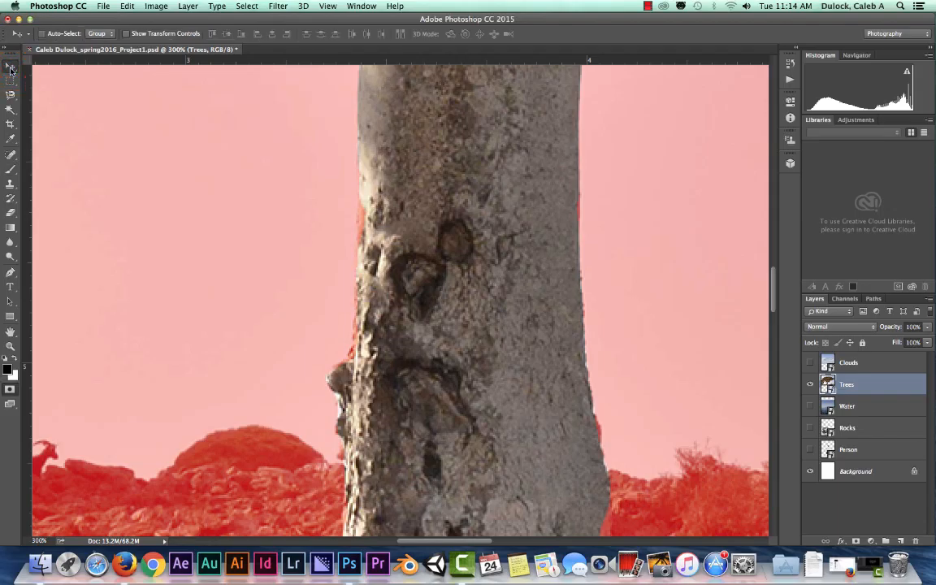
{"action": "left_click", "coordinate": [407, 140]}
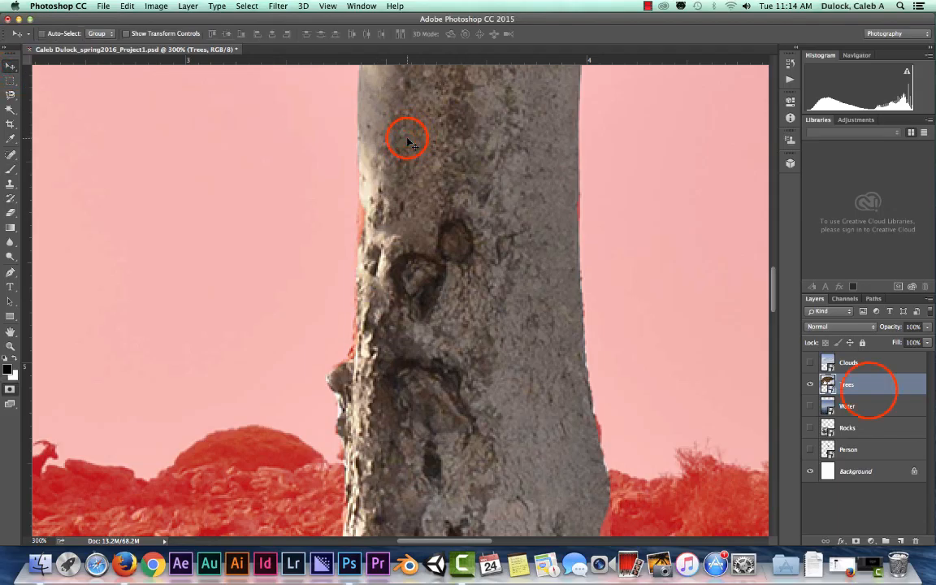
Step: Make the Quick Mask channel active for the Trees layer and choose the Brush tool with the layer list shown
{"action": "left_click", "coordinate": [843, 299]}
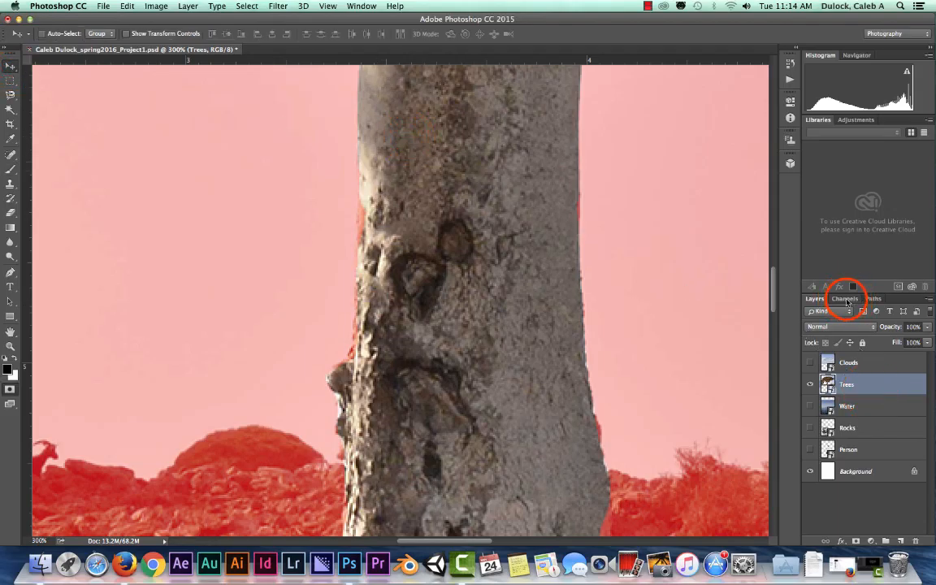
{"action": "left_click", "coordinate": [815, 299]}
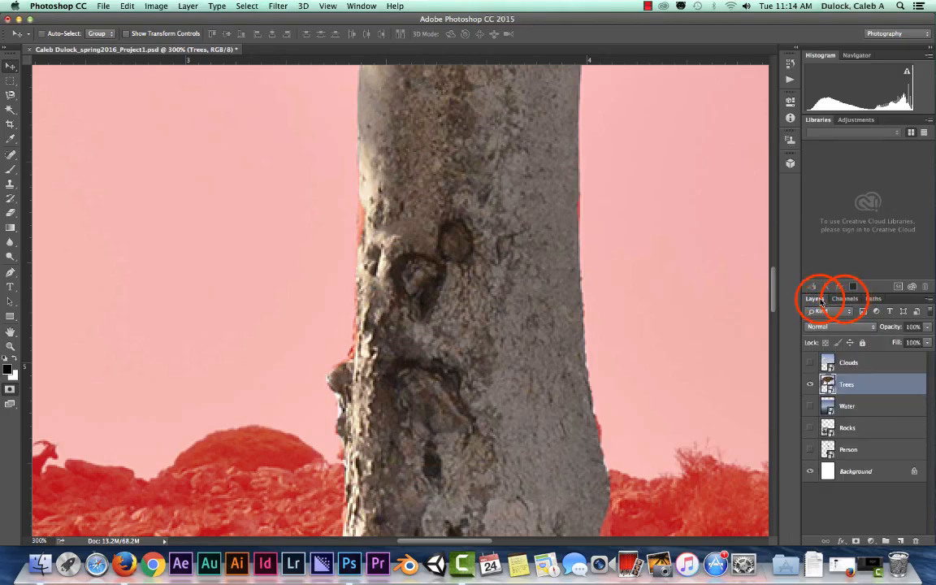
{"action": "left_click", "coordinate": [845, 299]}
{"action": "left_click", "coordinate": [808, 299]}
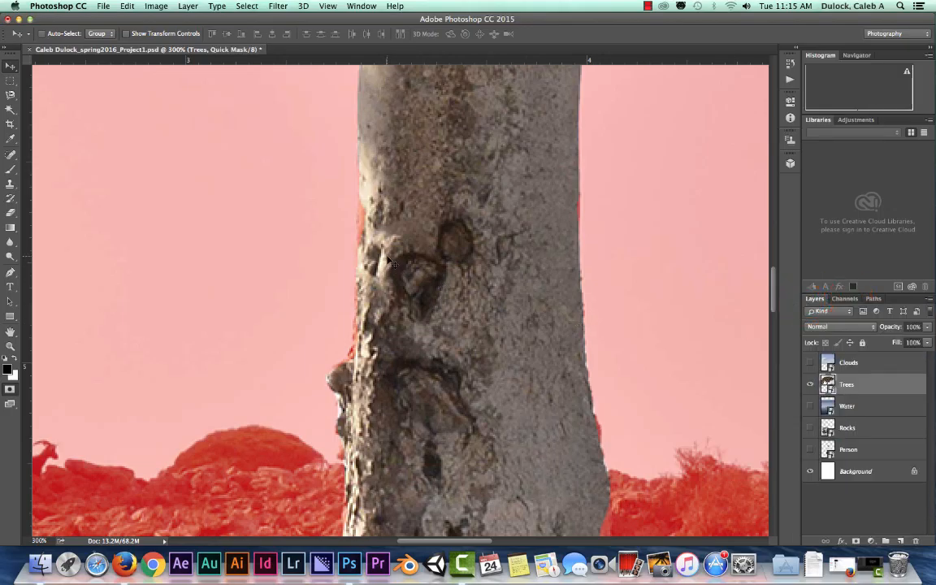
{"action": "key", "text": "b"}
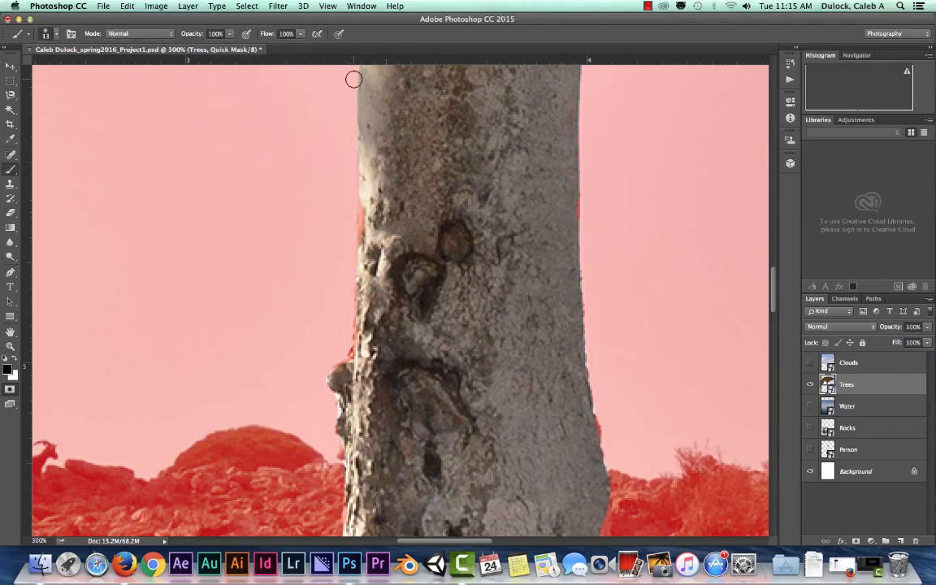
Step: Switch between the RGB composite and Quick Mask channels, finishing with Quick Mask active and the layer list shown
{"action": "left_click", "coordinate": [845, 298]}
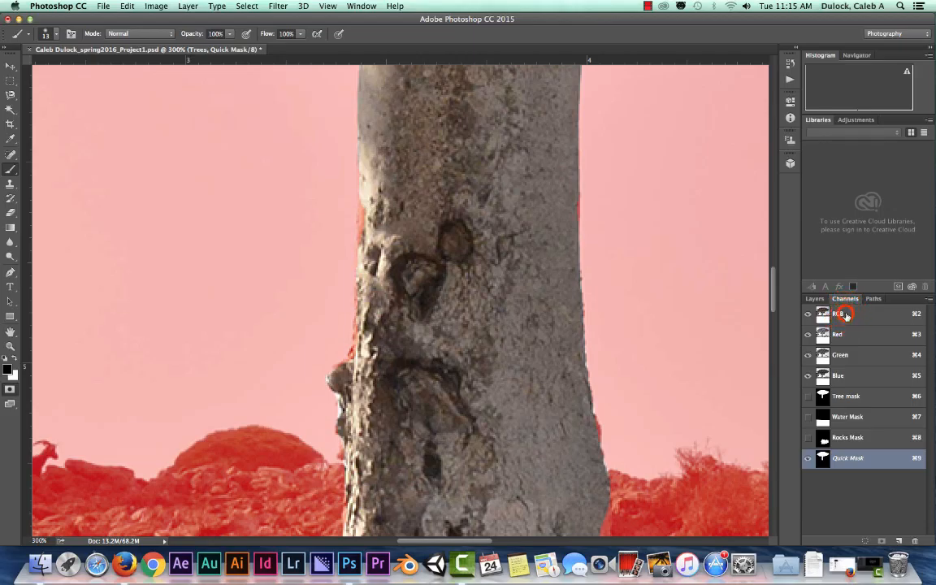
{"action": "left_click", "coordinate": [845, 315]}
{"action": "left_click", "coordinate": [847, 459]}
{"action": "left_click", "coordinate": [848, 315]}
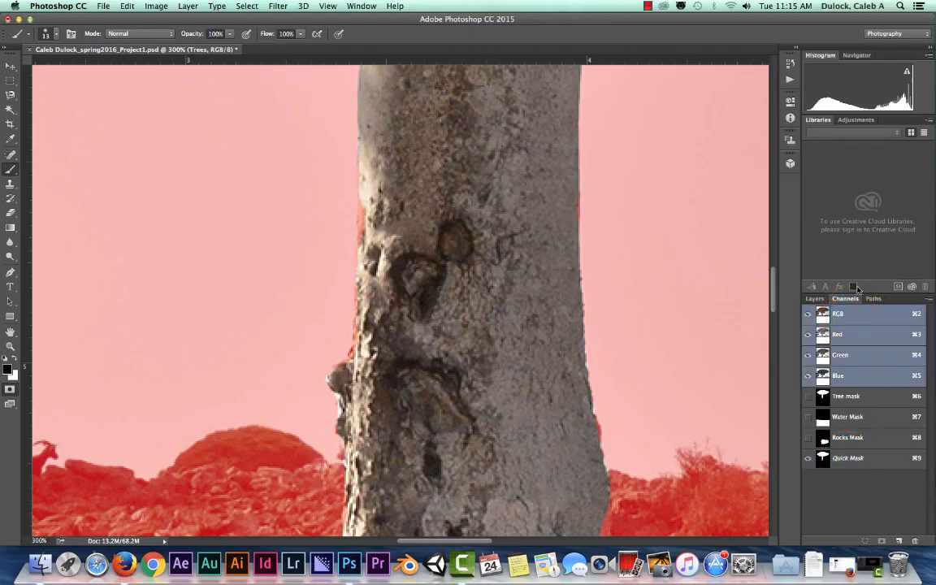
{"action": "left_click", "coordinate": [846, 457]}
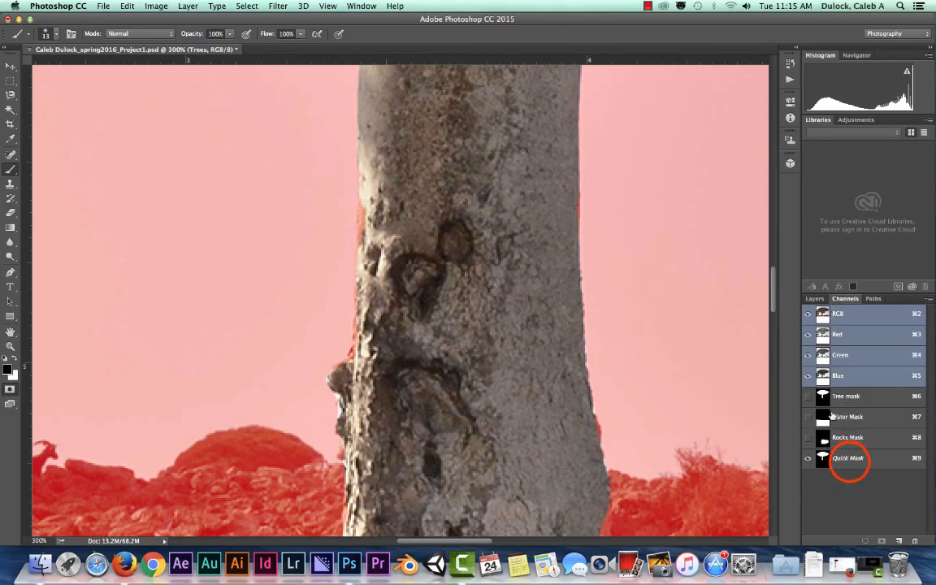
{"action": "left_click", "coordinate": [813, 299]}
{"action": "left_click", "coordinate": [844, 299]}
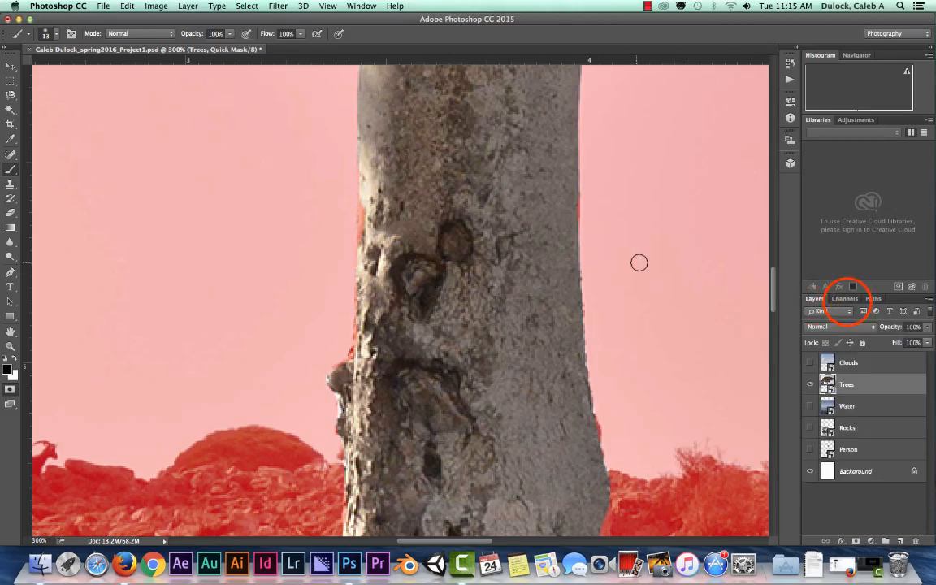
{"action": "left_click", "coordinate": [815, 298]}
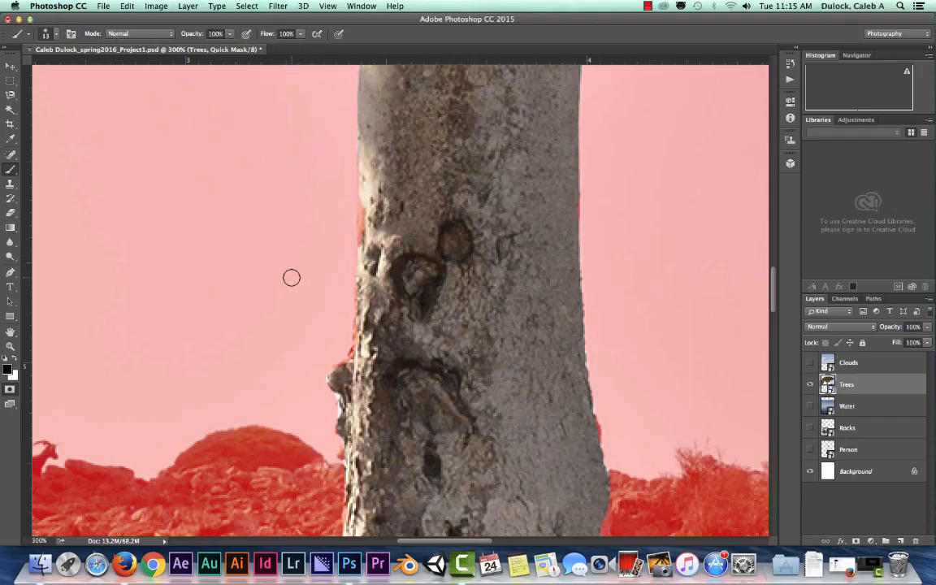
Step: Enlarge and shrink the brush several times beside the trunk, finishing with a brush size of 8 px
{"action": "key", "text": "bracketright"}
{"action": "key", "text": "bracketleft"}
{"action": "key", "text": "bracketleft"}
{"action": "key", "text": "bracketright"}
{"action": "key", "text": "bracketright"}
{"action": "key", "text": "bracketright"}
{"action": "key", "text": "bracketright"}
{"action": "key", "text": "bracketright"}
{"action": "key", "text": "bracketright"}
{"action": "key", "text": "bracketright"}
{"action": "key", "text": "bracketleft"}
{"action": "key", "text": "bracketleft"}
{"action": "key", "text": "bracketleft"}
{"action": "key", "text": "bracketleft"}
{"action": "key", "text": "bracketleft"}
{"action": "key", "text": "bracketleft"}
{"action": "key", "text": "bracketleft"}
{"action": "key", "text": "bracketleft"}
{"action": "left_click", "coordinate": [48, 34]}
{"action": "left_click", "coordinate": [45, 35]}
{"action": "key", "text": "bracketright"}
{"action": "key", "text": "bracketright"}
{"action": "key", "text": "bracketright"}
{"action": "key", "text": "bracketright"}
{"action": "key", "text": "bracketright"}
{"action": "key", "text": "bracketright"}
{"action": "key", "text": "bracketright"}
{"action": "key", "text": "bracketright"}
{"action": "key", "text": "bracketright"}
{"action": "key", "text": "bracketleft"}
{"action": "key", "text": "bracketleft"}
{"action": "key", "text": "bracketleft"}
{"action": "key", "text": "bracketleft"}
{"action": "key", "text": "bracketleft"}
{"action": "key", "text": "bracketleft"}
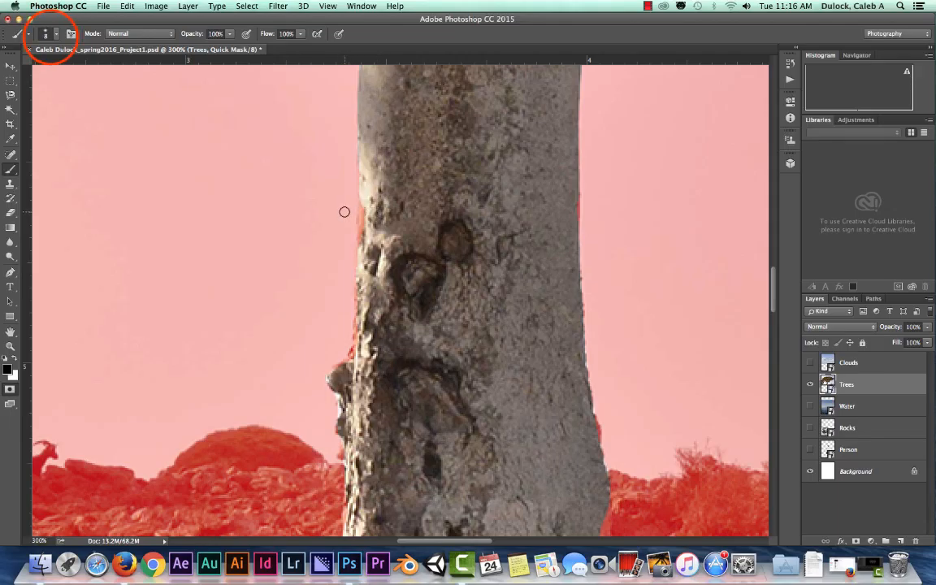
Step: Try a brush size of 27 px in the brush settings, and reduce it again to a small 8 px brush
{"action": "left_click", "coordinate": [45, 34]}
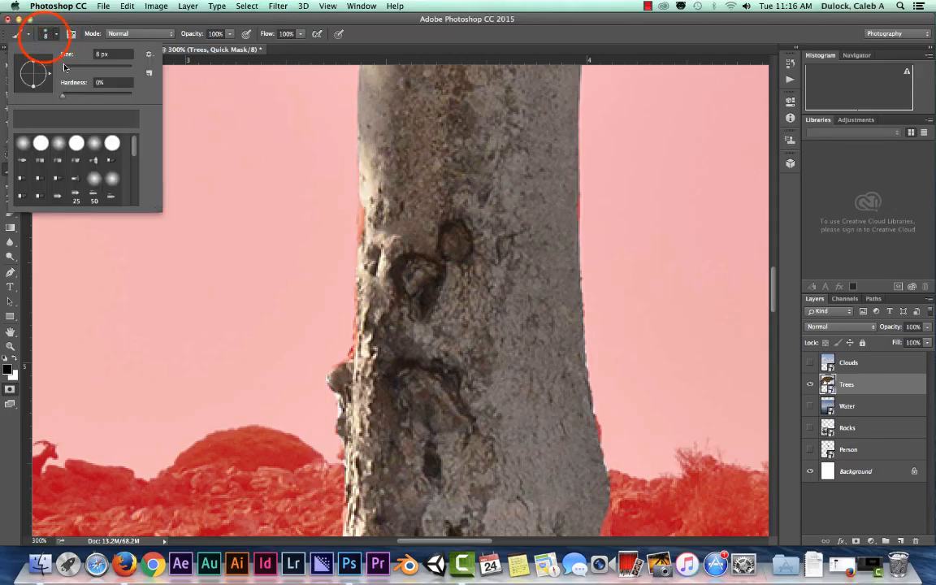
{"action": "left_click", "coordinate": [45, 34]}
{"action": "left_click", "coordinate": [46, 34]}
{"action": "mouse_move", "coordinate": [133, 140]}
{"action": "left_mouse_down"}
{"action": "mouse_move", "coordinate": [134, 177]}
{"action": "mouse_move", "coordinate": [127, 121]}
{"action": "left_mouse_up"}
{"action": "mouse_move", "coordinate": [65, 71]}
{"action": "left_mouse_down"}
{"action": "mouse_move", "coordinate": [57, 67]}
{"action": "mouse_move", "coordinate": [106, 73]}
{"action": "mouse_move", "coordinate": [70, 69]}
{"action": "left_mouse_up"}
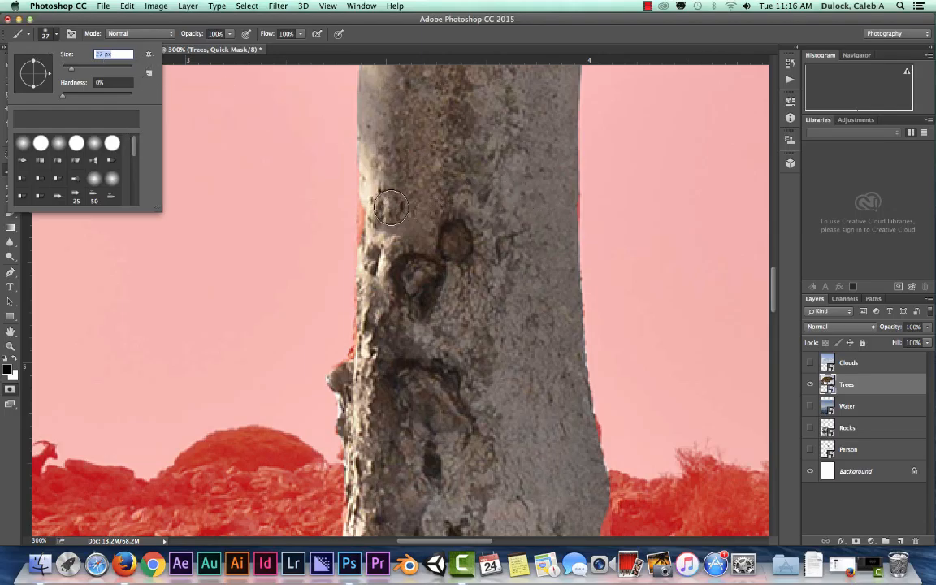
{"action": "left_click_drag", "start_coordinate": [71, 68], "coordinate": [60, 70]}
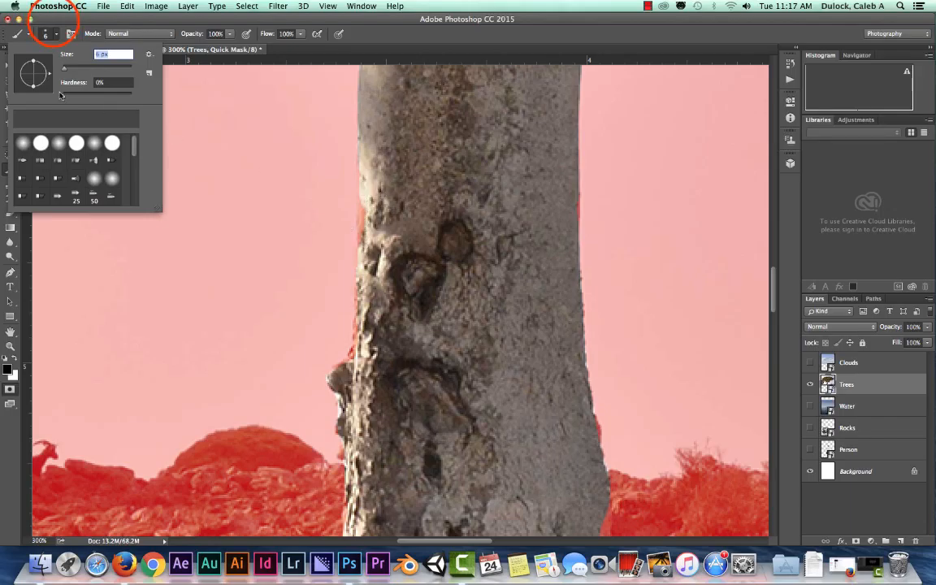
{"action": "left_click", "coordinate": [46, 33]}
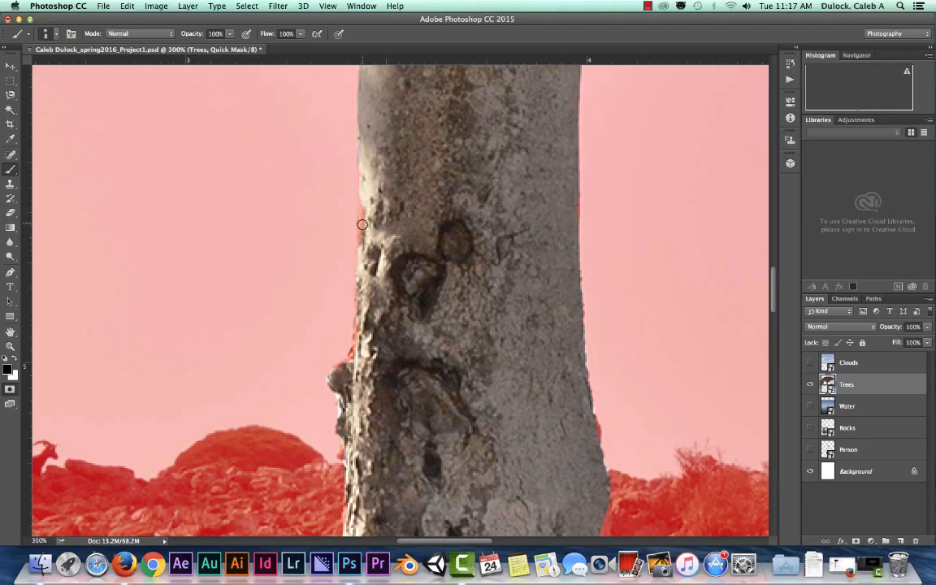
Step: Swap the foreground and background colors so that white is the foreground painting color
{"action": "left_click", "coordinate": [8, 370]}
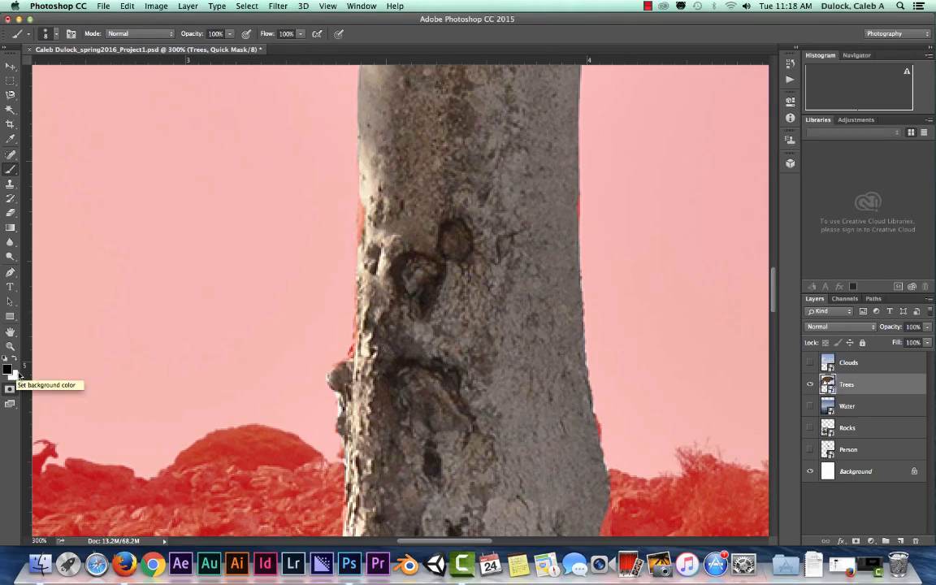
{"action": "scroll", "coordinate": [18, 376], "scroll_direction": "down", "scroll_amount": 1}
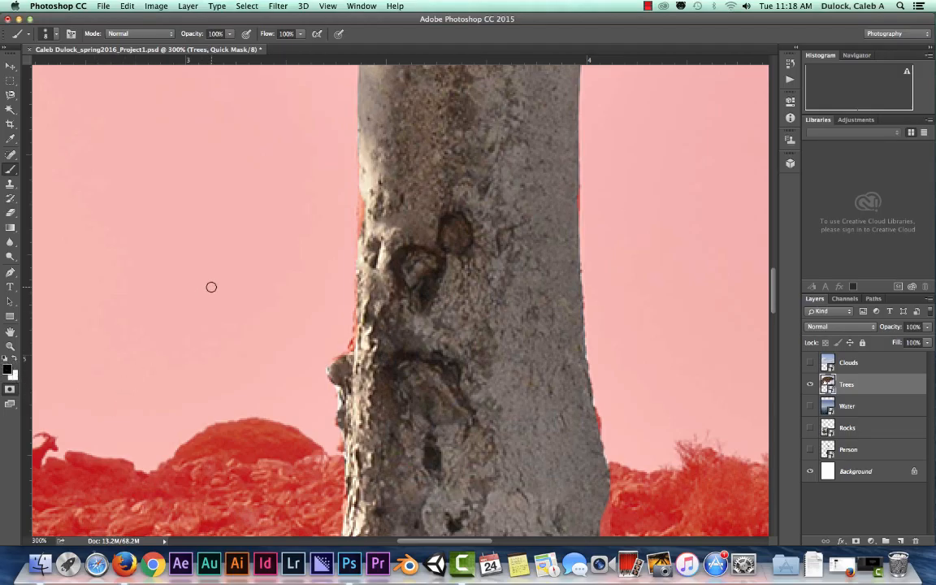
{"action": "key", "text": "x"}
{"action": "key", "text": "x"}
{"action": "key", "text": "x"}
{"action": "key", "text": "x"}
{"action": "left_click", "coordinate": [13, 358]}
Step: Paint white along the trunk's left edge down to the bark knob to clear the red overlay there
{"action": "left_click", "coordinate": [364, 191]}
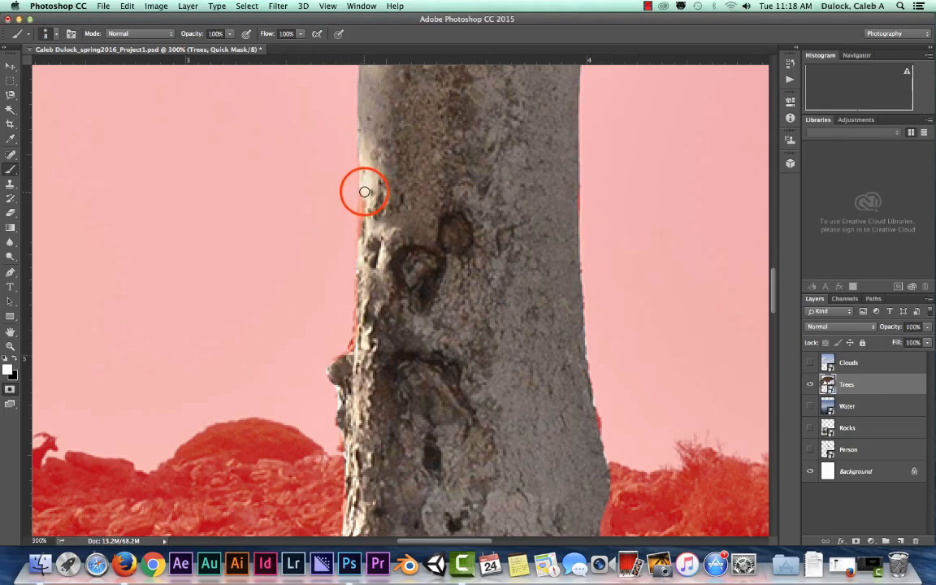
{"action": "left_click_drag", "start_coordinate": [364, 194], "coordinate": [364, 231]}
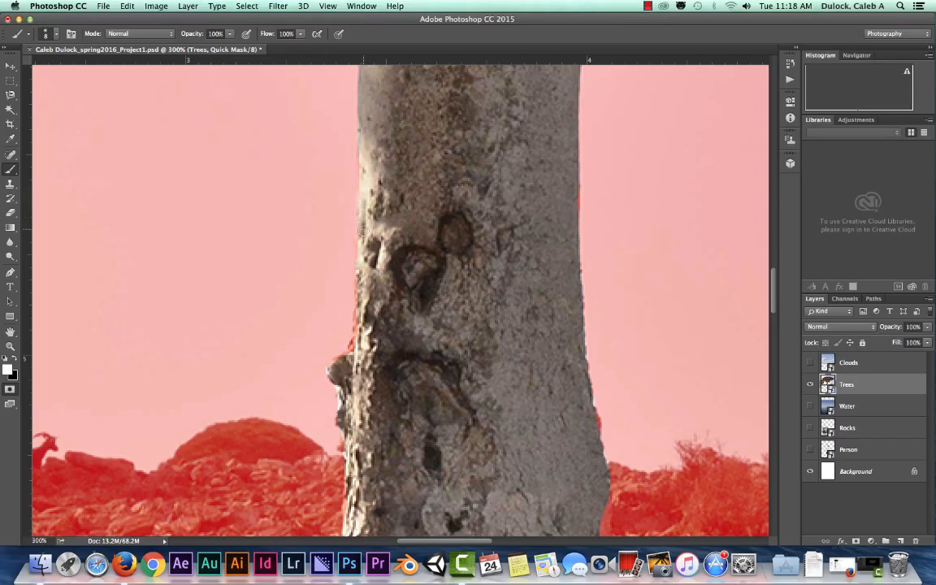
{"action": "left_click_drag", "start_coordinate": [360, 311], "coordinate": [342, 367]}
Step: Set the 8 px brush's hardness to 94% and dab white on the trunk's left edge above the knob
{"action": "left_click", "coordinate": [47, 33]}
{"action": "left_click", "coordinate": [46, 34]}
{"action": "left_click", "coordinate": [47, 34]}
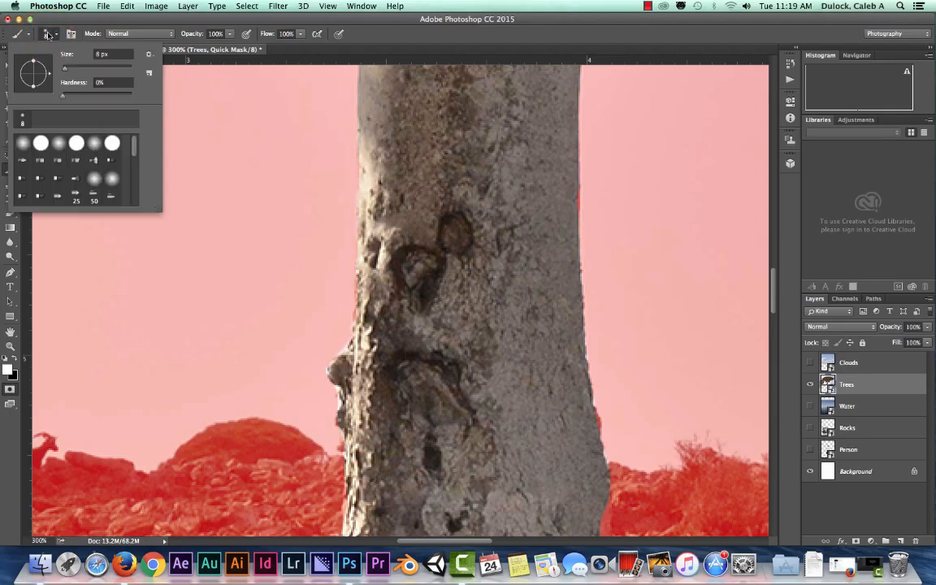
{"action": "mouse_move", "coordinate": [63, 94]}
{"action": "left_mouse_down"}
{"action": "mouse_move", "coordinate": [89, 99]}
{"action": "mouse_move", "coordinate": [63, 95]}
{"action": "left_mouse_up"}
{"action": "left_click_drag", "start_coordinate": [63, 95], "coordinate": [138, 99]}
{"action": "left_click", "coordinate": [95, 17]}
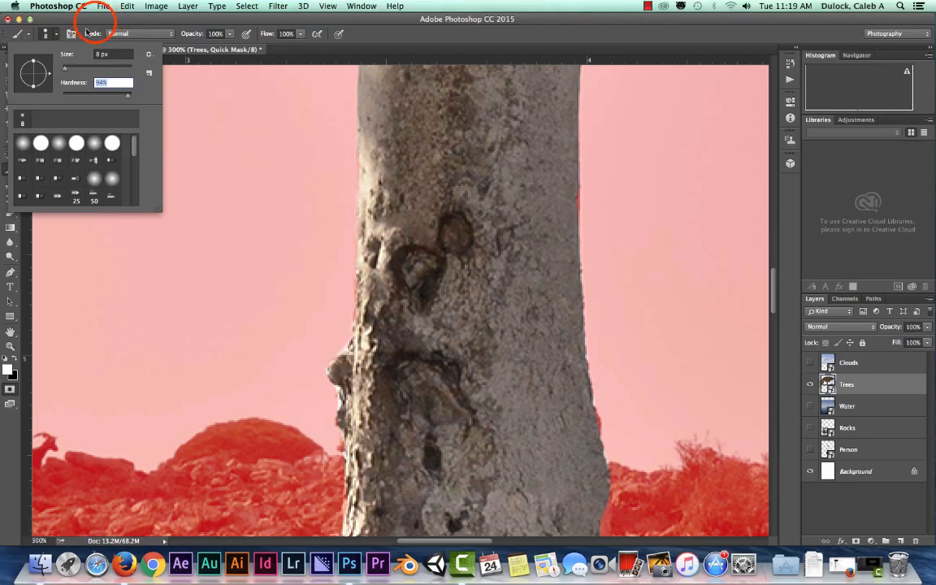
{"action": "left_click", "coordinate": [111, 25]}
{"action": "left_click", "coordinate": [360, 320]}
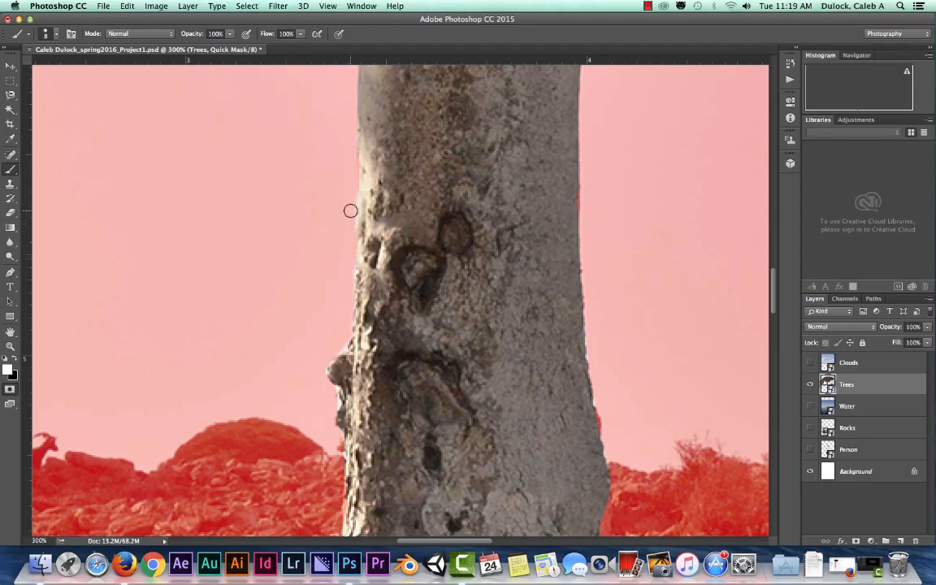
Step: Restore black as the foreground color and paint it along the trunk's left edge down to the bark knob
{"action": "key", "text": "d"}
{"action": "left_click", "coordinate": [351, 186]}
{"action": "scroll", "coordinate": [352, 186], "scroll_direction": "right", "scroll_amount": 1}
{"action": "left_click", "coordinate": [351, 187]}
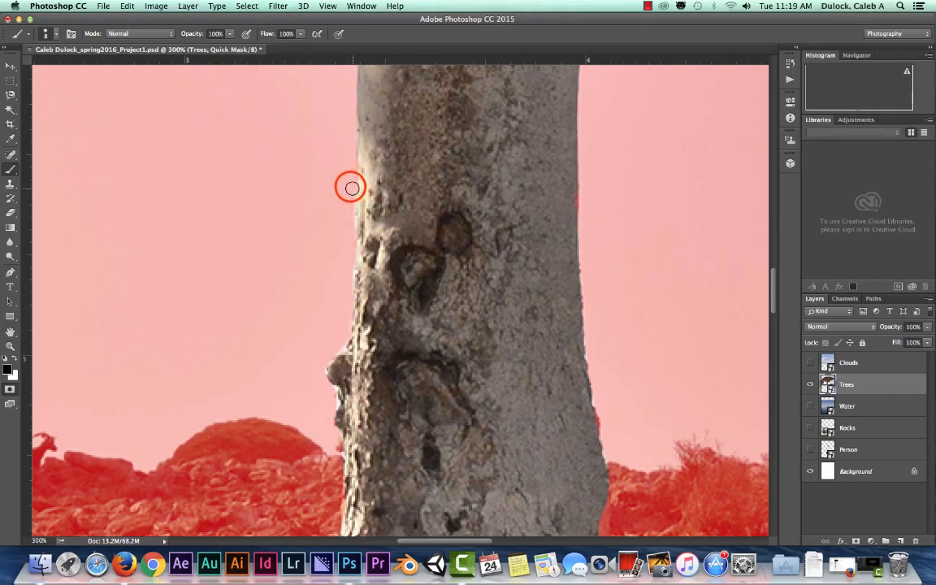
{"action": "left_click", "coordinate": [351, 188]}
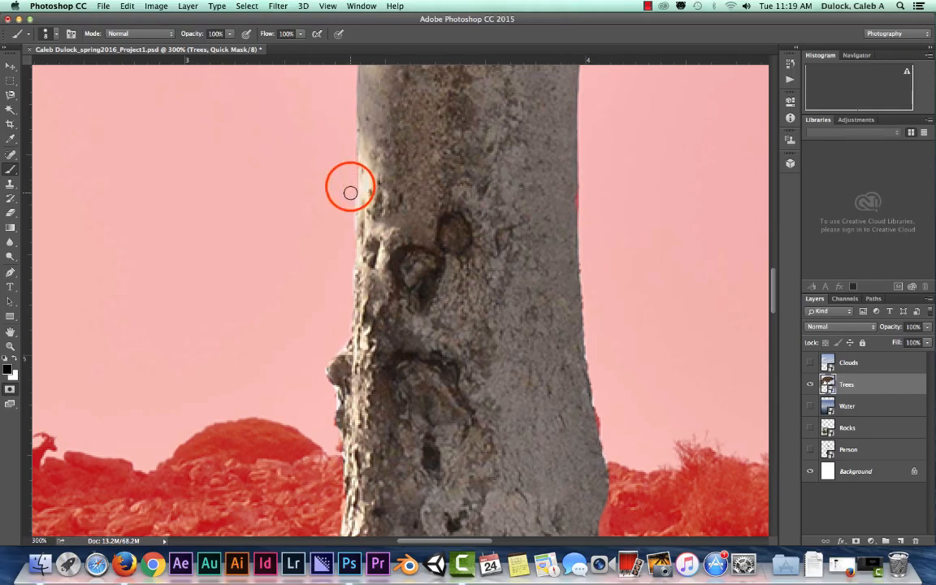
{"action": "left_click", "coordinate": [346, 262]}
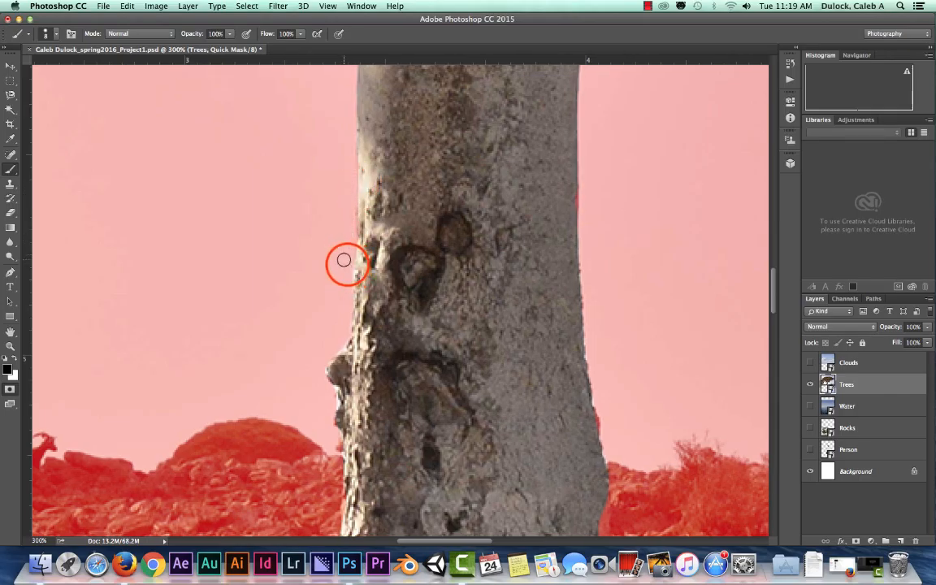
{"action": "left_click", "coordinate": [339, 338]}
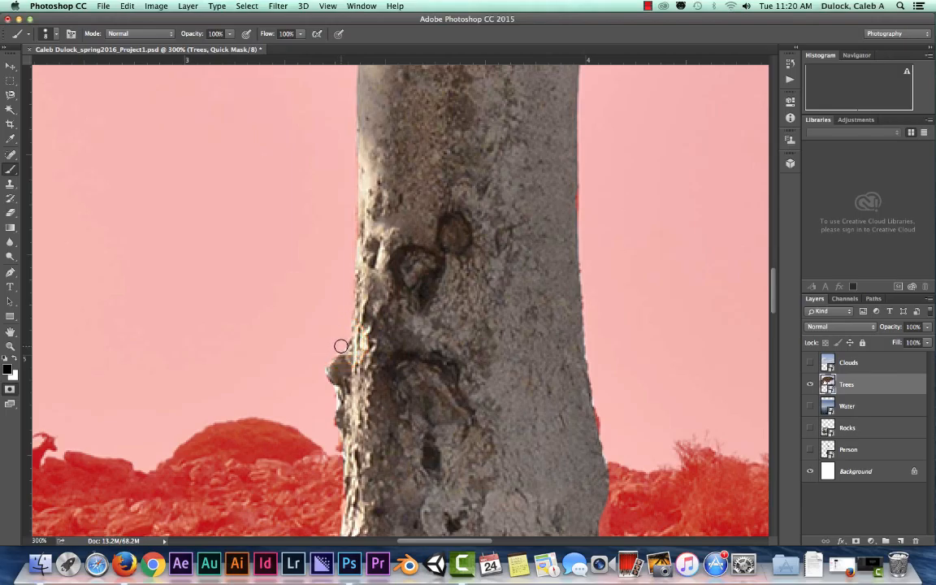
{"action": "left_click", "coordinate": [324, 382]}
Step: Switch the foreground color to white and clear the red patches along the trunk's right edge
{"action": "left_click", "coordinate": [591, 417]}
{"action": "key", "text": "x"}
{"action": "left_click", "coordinate": [592, 418]}
{"action": "left_click", "coordinate": [590, 418]}
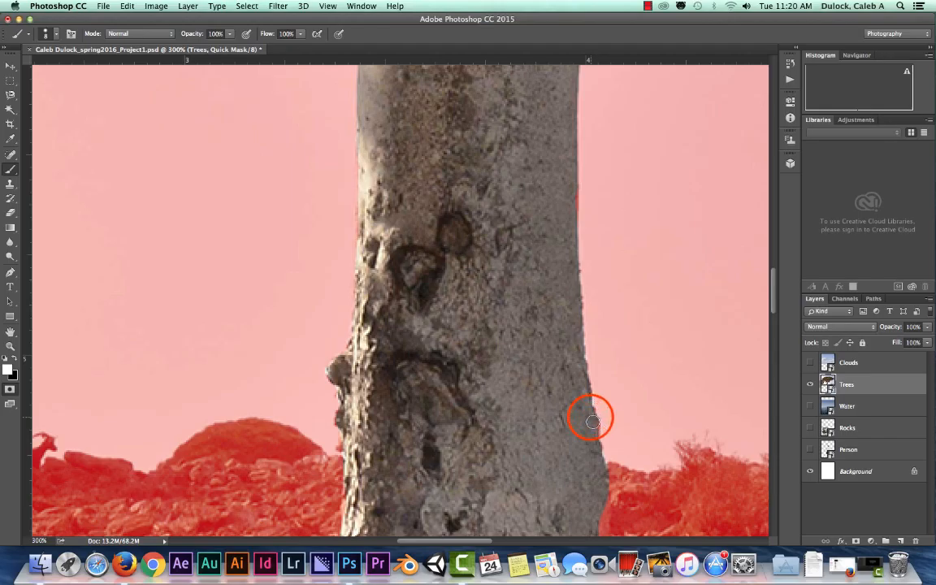
{"action": "left_click", "coordinate": [569, 189]}
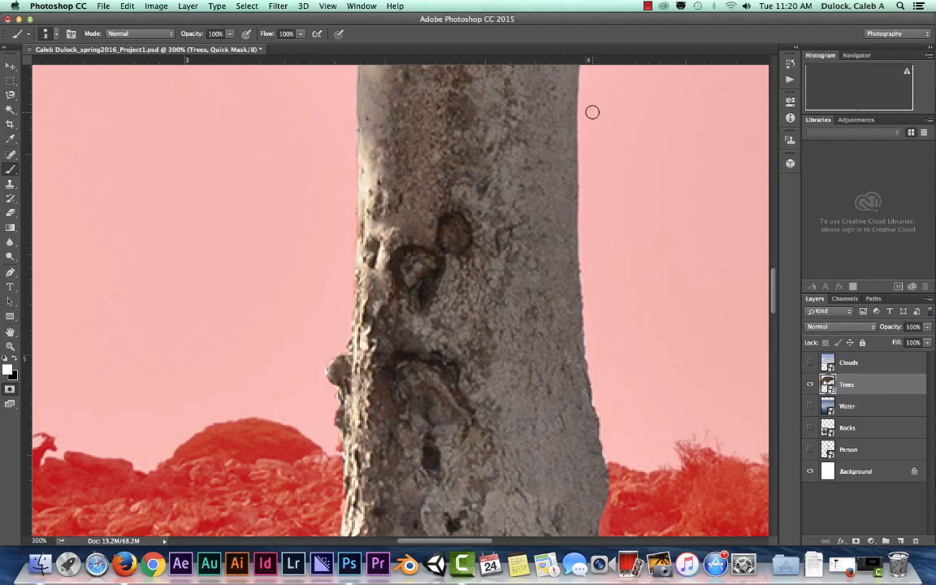
Step: Paint white along the underside of the branches left of the trunk to clear the red overlay there
{"action": "mouse_move", "coordinate": [591, 142]}
{"action": "left_mouse_down"}
{"action": "mouse_move", "coordinate": [587, 111]}
{"action": "mouse_move", "coordinate": [591, 241]}
{"action": "mouse_move", "coordinate": [576, 452]}
{"action": "left_mouse_up"}
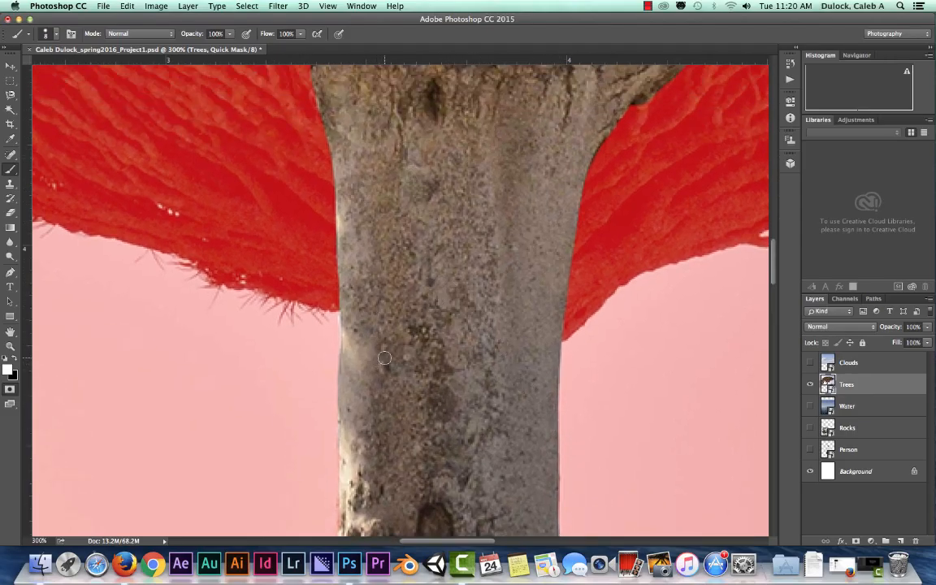
{"action": "left_click_drag", "start_coordinate": [386, 156], "coordinate": [546, 283]}
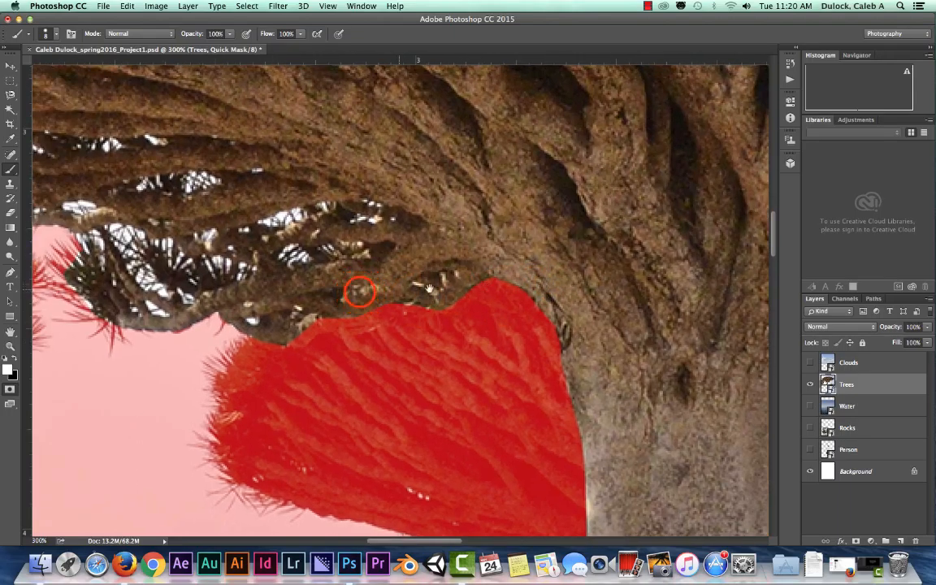
{"action": "left_click_drag", "start_coordinate": [360, 291], "coordinate": [479, 258]}
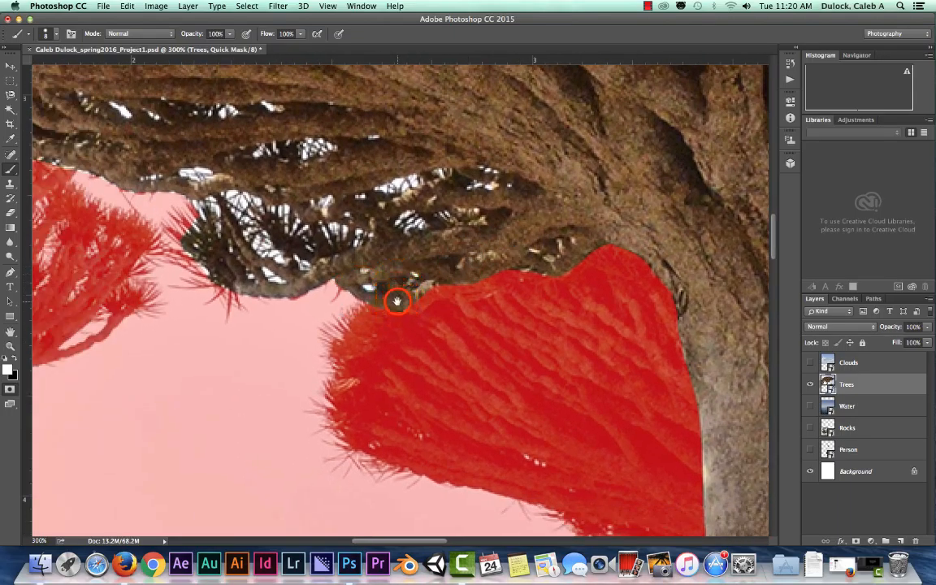
{"action": "left_click_drag", "start_coordinate": [398, 300], "coordinate": [390, 279]}
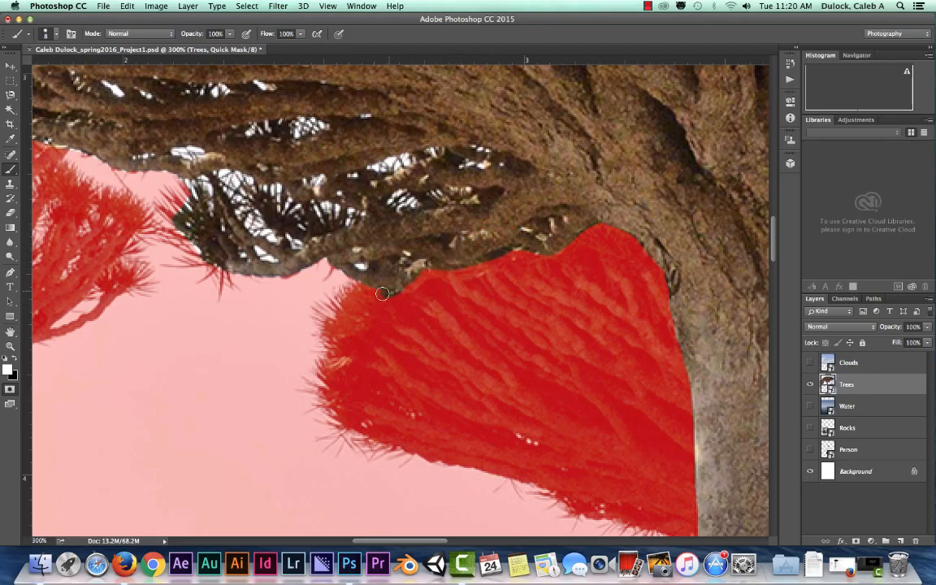
{"action": "mouse_move", "coordinate": [385, 293]}
{"action": "left_mouse_down"}
{"action": "mouse_move", "coordinate": [517, 254]}
{"action": "mouse_move", "coordinate": [466, 263]}
{"action": "mouse_move", "coordinate": [544, 256]}
{"action": "mouse_move", "coordinate": [585, 224]}
{"action": "mouse_move", "coordinate": [634, 225]}
{"action": "left_mouse_up"}
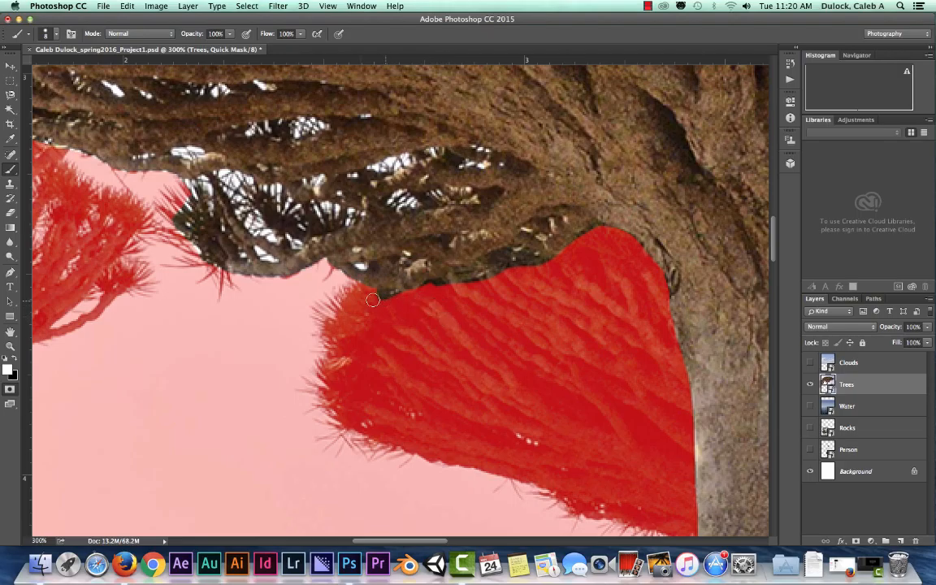
Step: Switch to black and repaint the mask boundary below the same branches left of the trunk
{"action": "key", "text": "x"}
{"action": "mouse_move", "coordinate": [357, 299]}
{"action": "left_mouse_down"}
{"action": "mouse_move", "coordinate": [423, 300]}
{"action": "mouse_move", "coordinate": [457, 273]}
{"action": "mouse_move", "coordinate": [534, 273]}
{"action": "mouse_move", "coordinate": [568, 259]}
{"action": "mouse_move", "coordinate": [597, 233]}
{"action": "left_mouse_up"}
{"action": "left_click", "coordinate": [547, 265]}
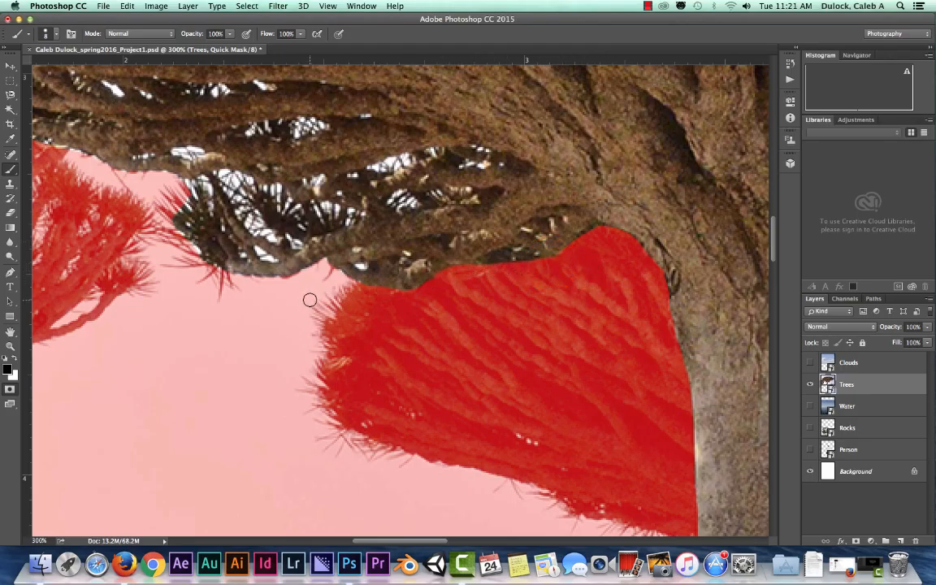
Step: Dab black over the white gaps along the lower edge of the left canopy, out toward its spiky outer tips
{"action": "left_click", "coordinate": [265, 246]}
{"action": "mouse_move", "coordinate": [239, 239]}
{"action": "left_mouse_down"}
{"action": "mouse_move", "coordinate": [500, 273]}
{"action": "mouse_move", "coordinate": [589, 295]}
{"action": "left_mouse_up"}
{"action": "left_click", "coordinate": [512, 234]}
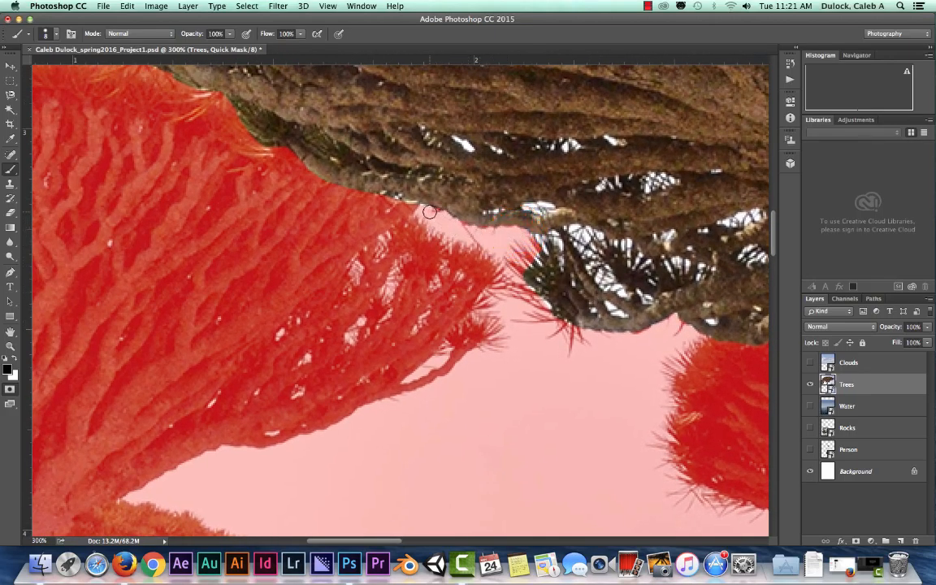
{"action": "left_click_drag", "start_coordinate": [330, 178], "coordinate": [572, 344]}
{"action": "left_click_drag", "start_coordinate": [346, 163], "coordinate": [443, 278]}
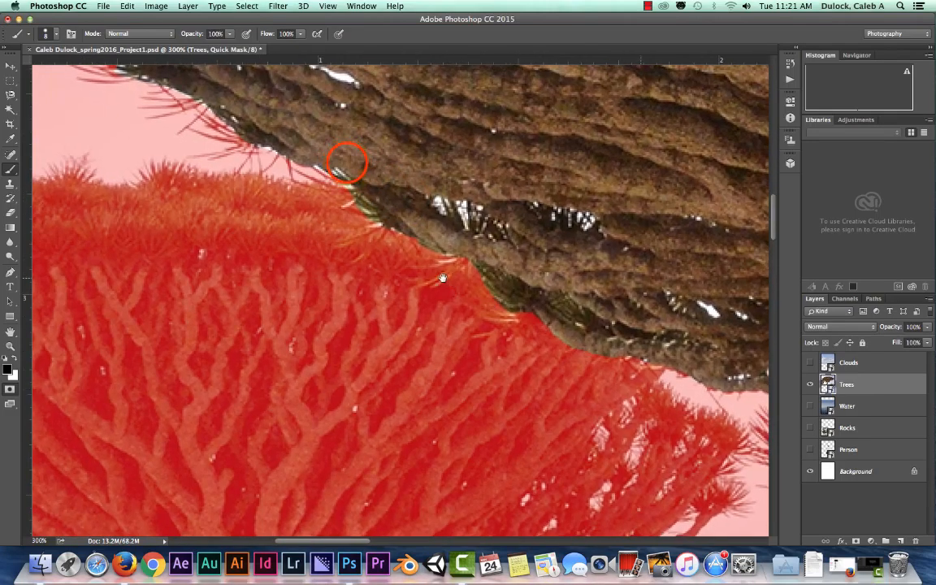
{"action": "left_click_drag", "start_coordinate": [347, 163], "coordinate": [428, 269]}
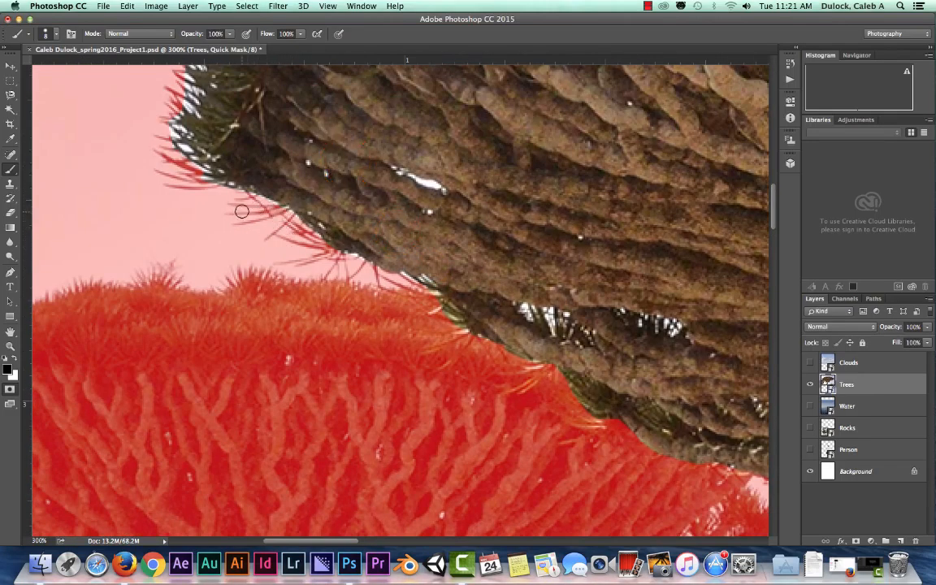
{"action": "left_click", "coordinate": [298, 228]}
{"action": "left_click", "coordinate": [299, 228]}
{"action": "left_click", "coordinate": [347, 260]}
{"action": "left_click", "coordinate": [348, 258]}
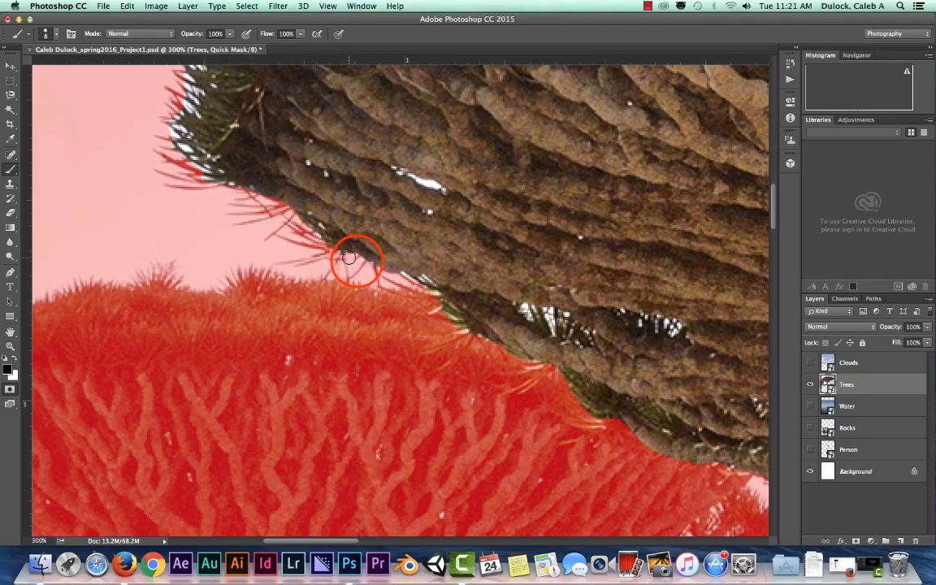
Step: Examine the mask along the canopy outline, from the left tips over the top to the underside of the right branches
{"action": "left_click_drag", "start_coordinate": [257, 178], "coordinate": [386, 293]}
{"action": "left_click_drag", "start_coordinate": [359, 226], "coordinate": [313, 400]}
{"action": "left_click_drag", "start_coordinate": [372, 276], "coordinate": [292, 300]}
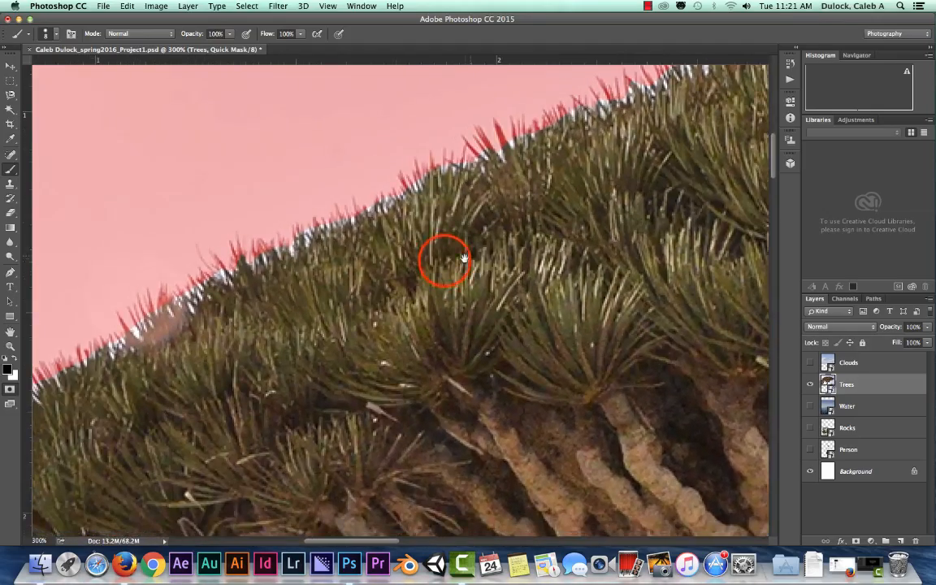
{"action": "left_click_drag", "start_coordinate": [444, 261], "coordinate": [198, 272]}
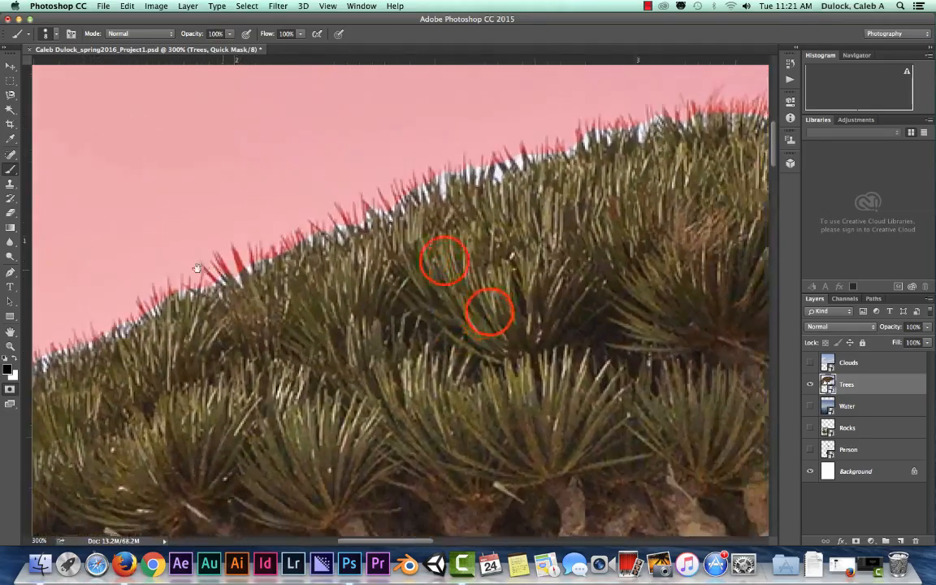
{"action": "left_click_drag", "start_coordinate": [489, 312], "coordinate": [215, 259]}
{"action": "left_click_drag", "start_coordinate": [407, 378], "coordinate": [191, 321]}
{"action": "left_click_drag", "start_coordinate": [416, 334], "coordinate": [254, 281]}
{"action": "left_click_drag", "start_coordinate": [355, 314], "coordinate": [410, 258]}
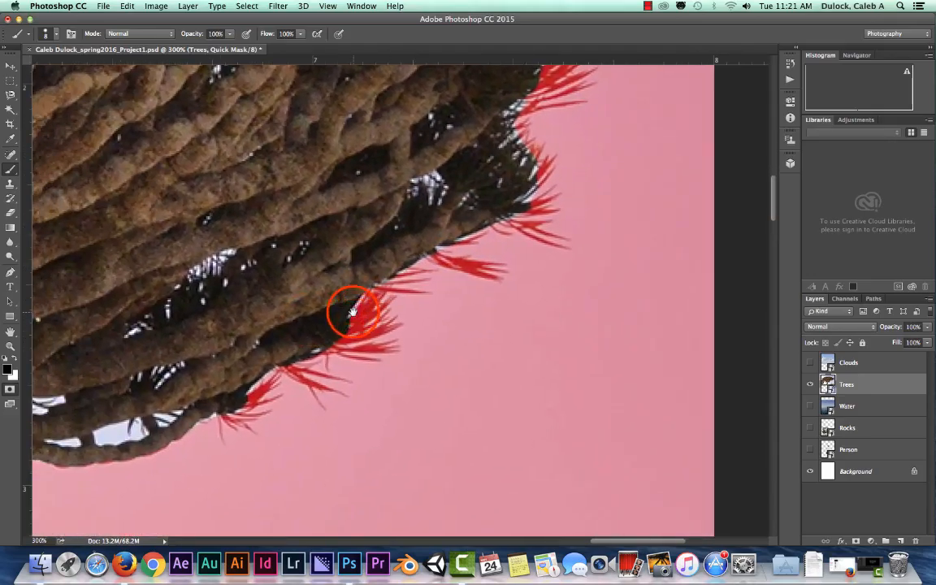
{"action": "left_click_drag", "start_coordinate": [305, 383], "coordinate": [392, 305]}
{"action": "mouse_move", "coordinate": [230, 333]}
{"action": "left_mouse_down"}
{"action": "mouse_move", "coordinate": [419, 321]}
{"action": "mouse_move", "coordinate": [394, 274]}
{"action": "left_mouse_up"}
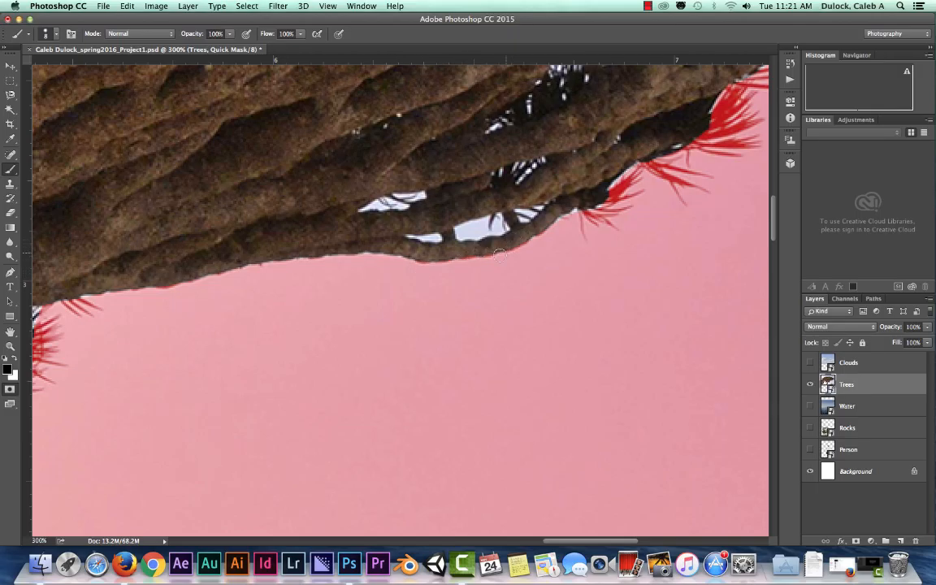
{"action": "left_click_drag", "start_coordinate": [167, 308], "coordinate": [534, 261]}
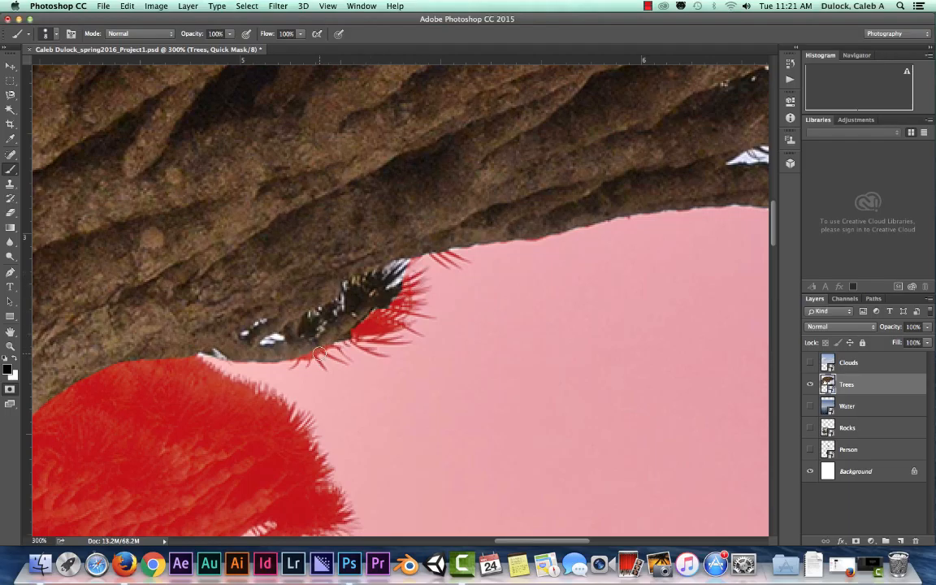
Step: Clear the red on the branch underside right of the trunk with white, and cover the white gap beside it with black
{"action": "key", "text": "x"}
{"action": "mouse_move", "coordinate": [319, 355]}
{"action": "left_mouse_down"}
{"action": "mouse_move", "coordinate": [348, 326]}
{"action": "mouse_move", "coordinate": [319, 344]}
{"action": "left_mouse_up"}
{"action": "left_click", "coordinate": [219, 359]}
{"action": "left_click", "coordinate": [215, 358]}
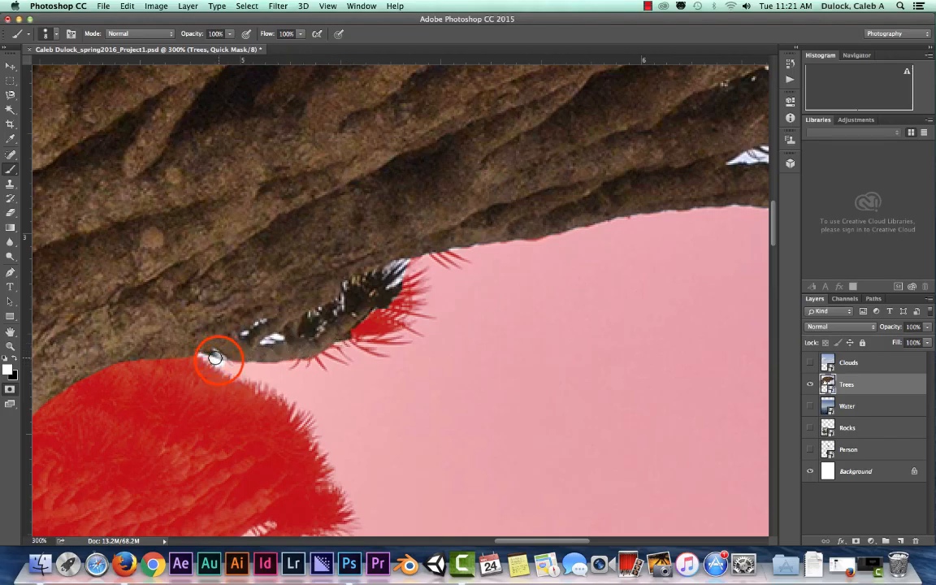
{"action": "left_click", "coordinate": [220, 363]}
{"action": "left_click", "coordinate": [222, 365]}
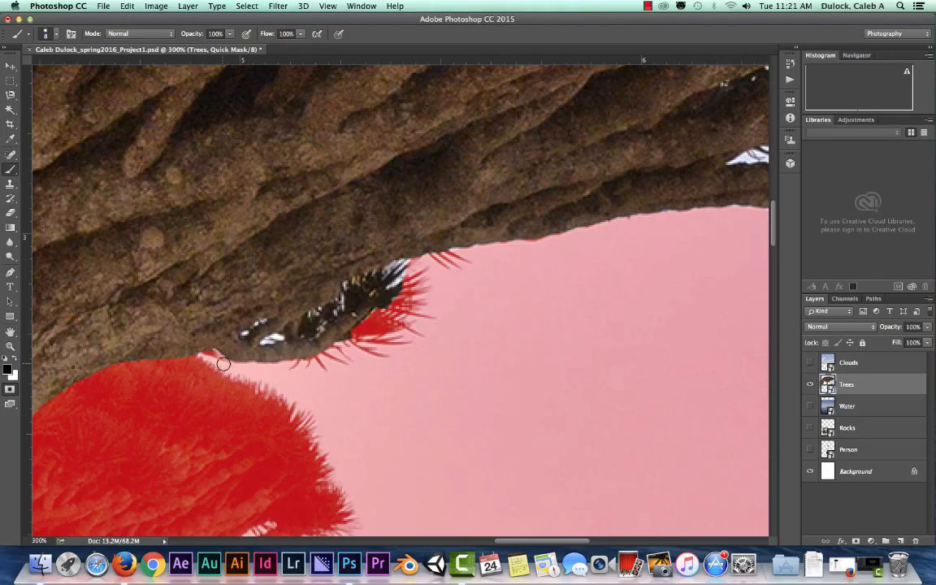
Step: Dab black along the trunk's lower right edge where it meets the rocky horizon
{"action": "left_click_drag", "start_coordinate": [198, 380], "coordinate": [439, 315]}
{"action": "left_click_drag", "start_coordinate": [293, 426], "coordinate": [407, 242]}
{"action": "left_click_drag", "start_coordinate": [318, 405], "coordinate": [410, 114]}
{"action": "mouse_move", "coordinate": [309, 351]}
{"action": "left_mouse_down"}
{"action": "mouse_move", "coordinate": [317, 404]}
{"action": "mouse_move", "coordinate": [306, 159]}
{"action": "left_mouse_up"}
{"action": "mouse_move", "coordinate": [316, 415]}
{"action": "left_mouse_down"}
{"action": "mouse_move", "coordinate": [307, 341]}
{"action": "mouse_move", "coordinate": [313, 376]}
{"action": "left_mouse_up"}
{"action": "left_click", "coordinate": [289, 288]}
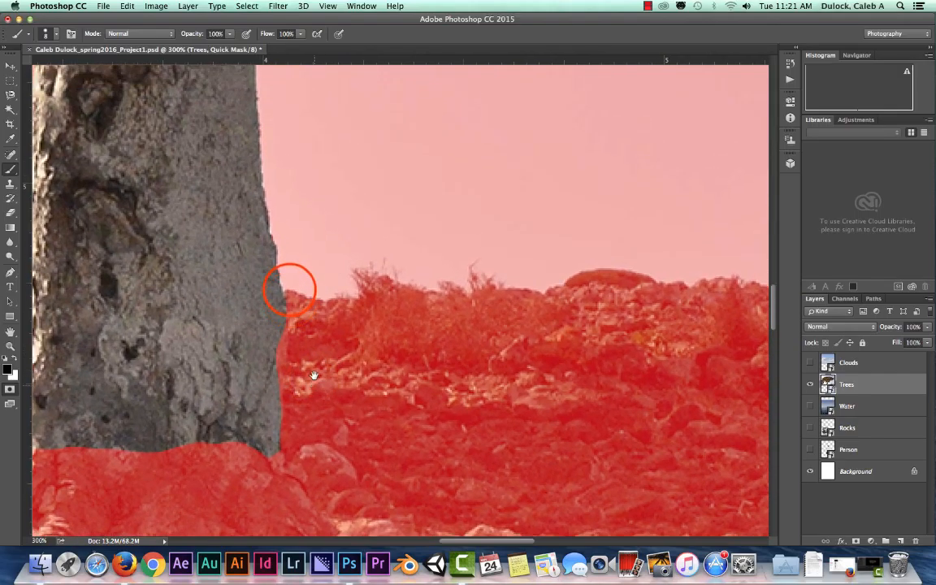
{"action": "left_click", "coordinate": [291, 290]}
{"action": "left_click", "coordinate": [286, 285]}
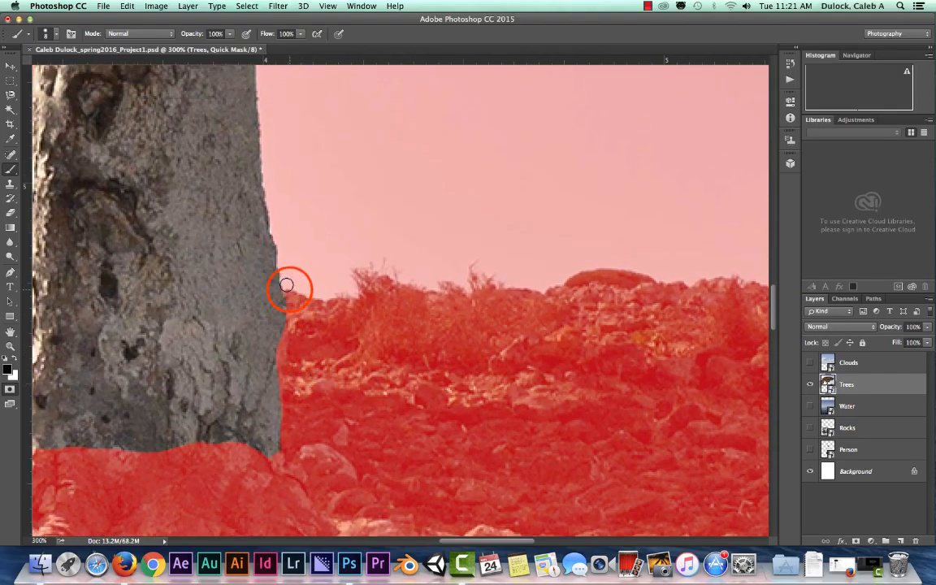
{"action": "left_click", "coordinate": [275, 230]}
Step: Dab black along the underside of the long right-hand branches to cover the remaining light fringe
{"action": "left_click_drag", "start_coordinate": [329, 153], "coordinate": [347, 324]}
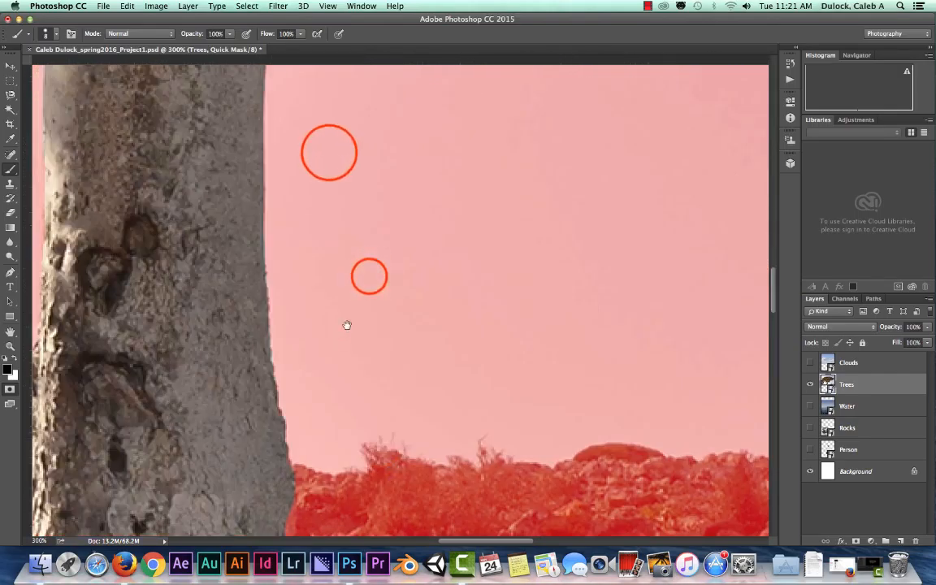
{"action": "left_click_drag", "start_coordinate": [369, 275], "coordinate": [328, 323]}
{"action": "left_click_drag", "start_coordinate": [430, 222], "coordinate": [341, 277]}
{"action": "left_click_drag", "start_coordinate": [457, 253], "coordinate": [340, 330]}
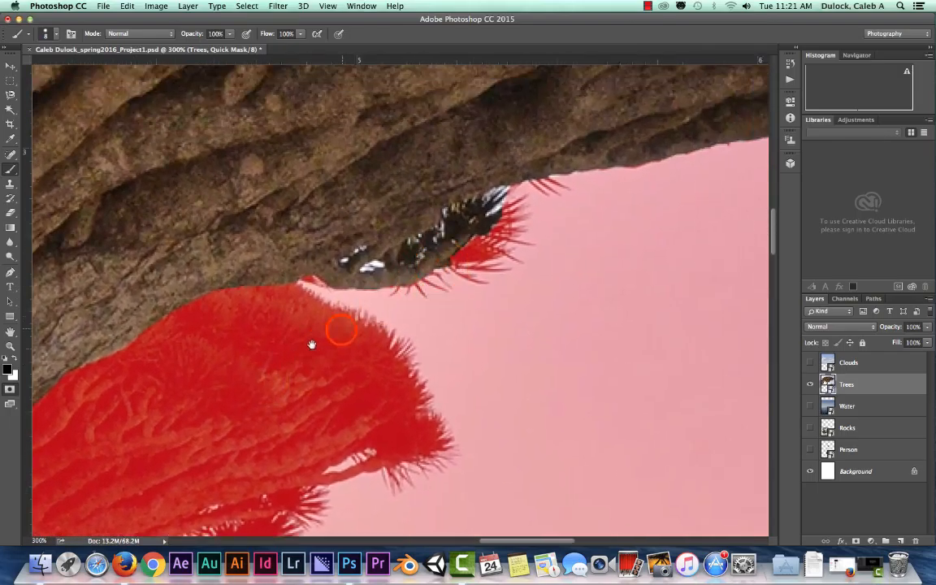
{"action": "mouse_move", "coordinate": [498, 243]}
{"action": "left_mouse_down"}
{"action": "mouse_move", "coordinate": [344, 328]}
{"action": "mouse_move", "coordinate": [255, 349]}
{"action": "left_mouse_up"}
{"action": "left_click", "coordinate": [298, 300]}
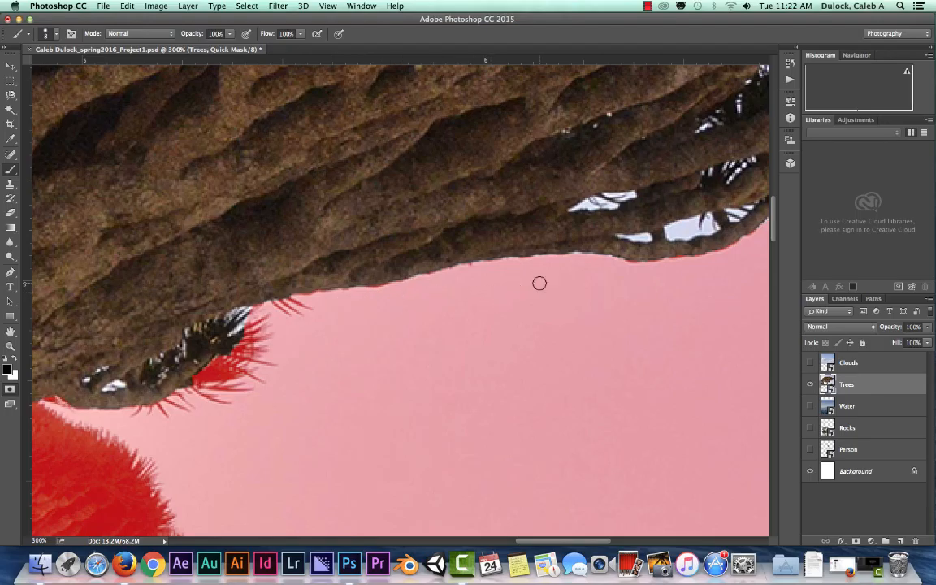
{"action": "left_click", "coordinate": [576, 258]}
{"action": "left_click", "coordinate": [541, 259]}
{"action": "left_click", "coordinate": [510, 264]}
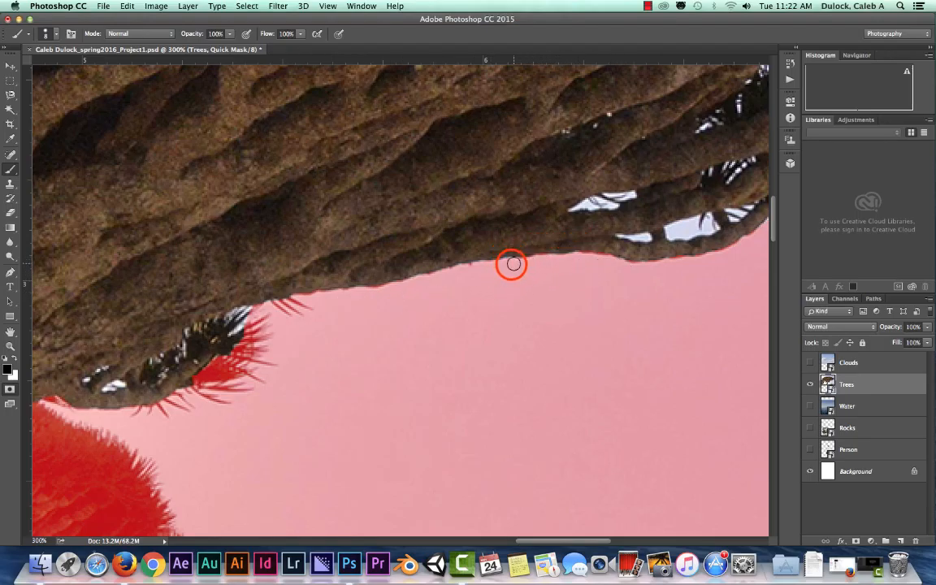
{"action": "left_click", "coordinate": [478, 267]}
Step: Reduce the brush to 6 px and paint black over the largest sky gap between the lower right branches
{"action": "left_click_drag", "start_coordinate": [601, 220], "coordinate": [331, 245]}
{"action": "left_click_drag", "start_coordinate": [397, 150], "coordinate": [374, 220]}
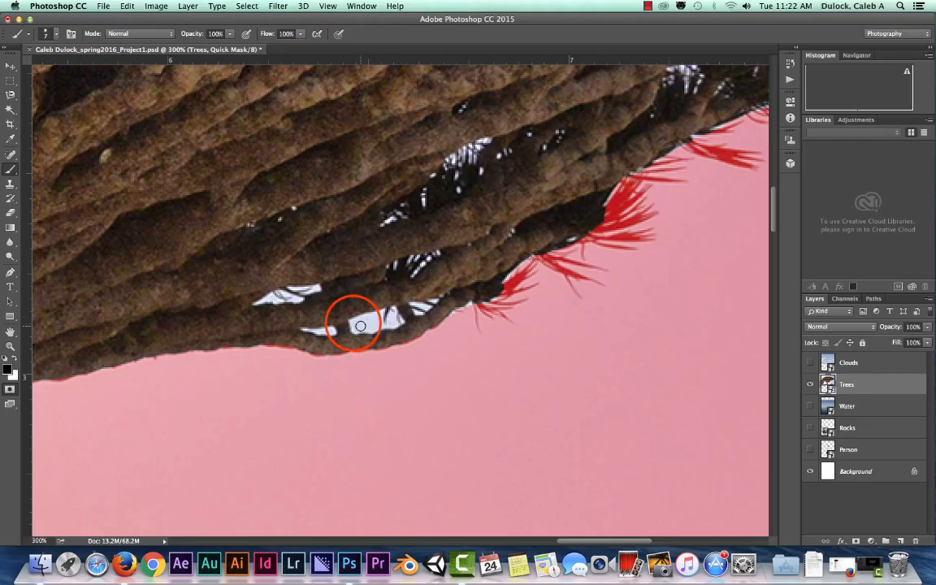
{"action": "key", "text": "bracketleft"}
{"action": "key", "text": "bracketleft"}
{"action": "left_click_drag", "start_coordinate": [354, 323], "coordinate": [378, 316]}
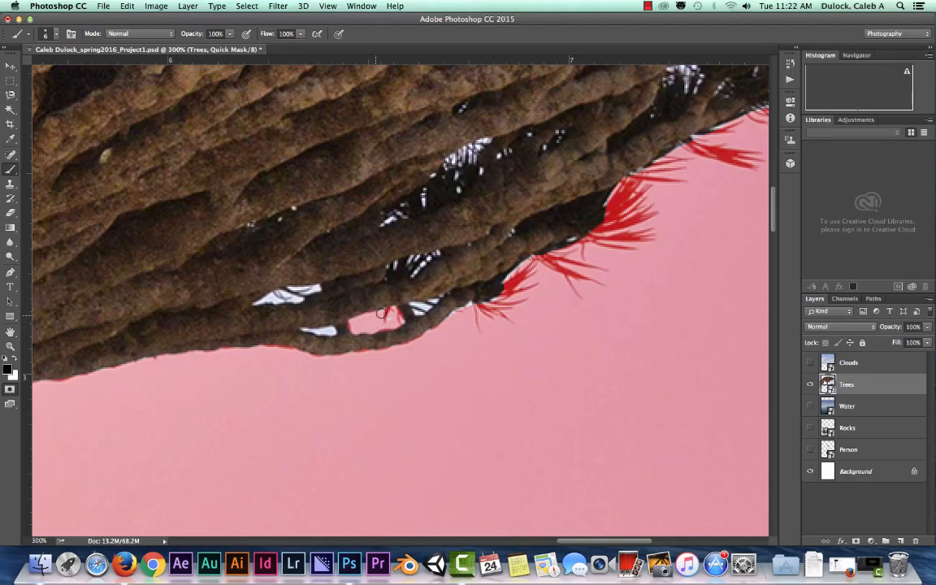
Step: Reduce the brush to 3 px and paint black over the narrow neighboring gap and the right end of the one above
{"action": "key", "text": "bracketleft"}
{"action": "key", "text": "bracketleft"}
{"action": "key", "text": "bracketleft"}
{"action": "left_click_drag", "start_coordinate": [322, 328], "coordinate": [332, 329]}
{"action": "left_click_drag", "start_coordinate": [313, 288], "coordinate": [314, 290]}
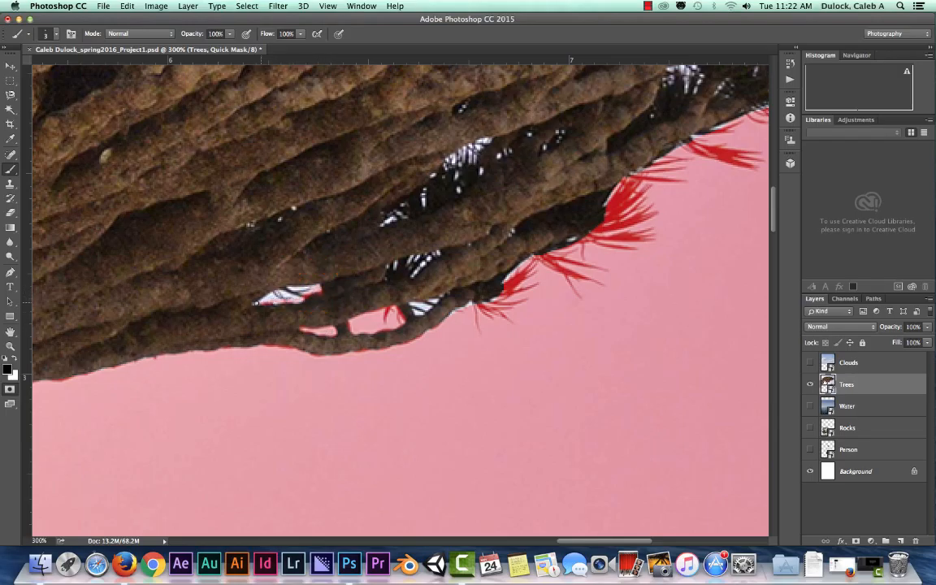
Step: Fill the rest of the upper sky gap with black using a larger brush, refine it at 5 px, and return to 3 px
{"action": "key", "text": "bracketright"}
{"action": "key", "text": "bracketright"}
{"action": "key", "text": "bracketright"}
{"action": "key", "text": "bracketright"}
{"action": "left_click_drag", "start_coordinate": [276, 296], "coordinate": [307, 289]}
{"action": "key", "text": "bracketleft"}
{"action": "key", "text": "bracketleft"}
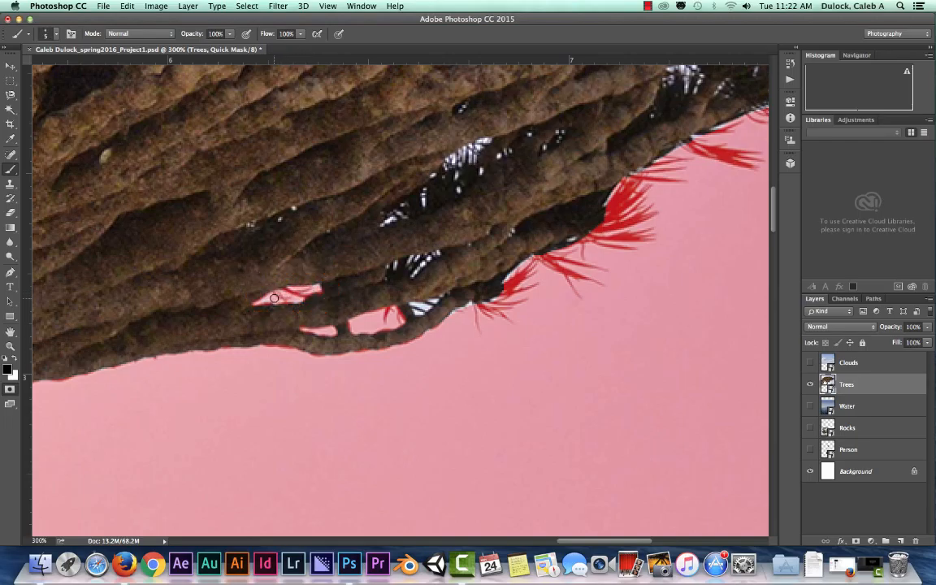
{"action": "left_click", "coordinate": [313, 290]}
{"action": "left_click", "coordinate": [314, 289]}
{"action": "key", "text": "bracketleft"}
{"action": "key", "text": "bracketleft"}
Step: Examine the remaining sky gaps between the branches from the canopy's right side across to its left side
{"action": "left_click_drag", "start_coordinate": [554, 203], "coordinate": [342, 316]}
{"action": "left_click_drag", "start_coordinate": [541, 212], "coordinate": [549, 209]}
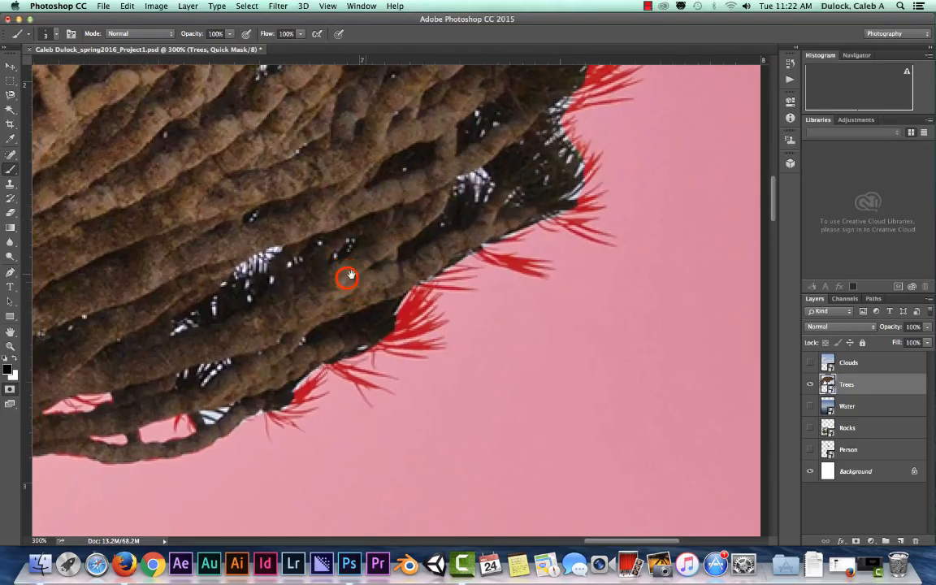
{"action": "left_click_drag", "start_coordinate": [350, 276], "coordinate": [573, 213]}
{"action": "mouse_move", "coordinate": [332, 309]}
{"action": "left_mouse_down"}
{"action": "mouse_move", "coordinate": [581, 272]}
{"action": "mouse_move", "coordinate": [691, 244]}
{"action": "left_mouse_up"}
{"action": "left_click_drag", "start_coordinate": [465, 173], "coordinate": [694, 130]}
{"action": "left_click_drag", "start_coordinate": [333, 309], "coordinate": [703, 190]}
{"action": "mouse_move", "coordinate": [466, 172]}
{"action": "left_mouse_down"}
{"action": "mouse_move", "coordinate": [500, 174]}
{"action": "mouse_move", "coordinate": [675, 81]}
{"action": "left_mouse_up"}
{"action": "mouse_move", "coordinate": [451, 156]}
{"action": "left_mouse_down"}
{"action": "mouse_move", "coordinate": [592, 263]}
{"action": "mouse_move", "coordinate": [641, 364]}
{"action": "left_mouse_up"}
{"action": "left_click_drag", "start_coordinate": [451, 158], "coordinate": [622, 277]}
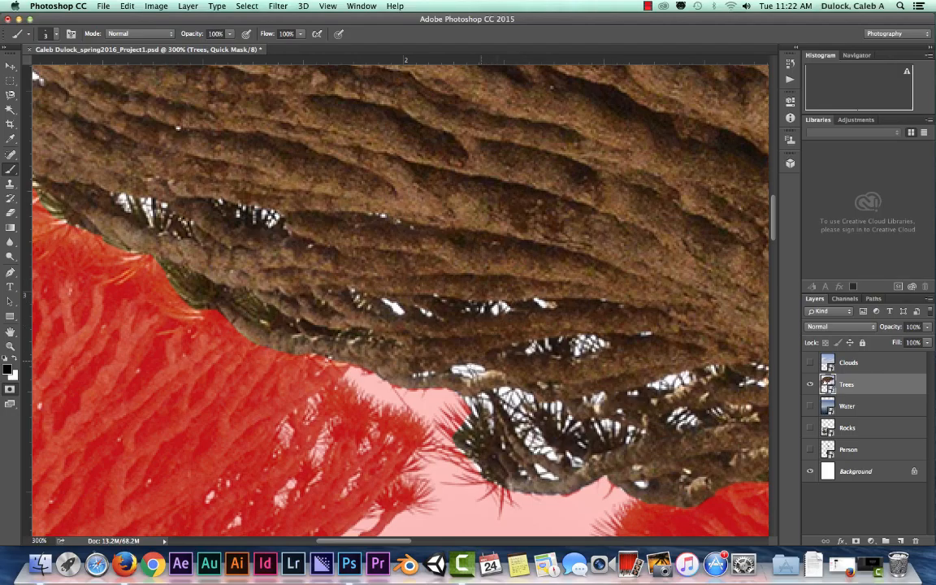
Step: Paint black over the small sky gaps between the lower branches, from the one above the spiky clump to those farther left
{"action": "left_click_drag", "start_coordinate": [452, 370], "coordinate": [478, 370]}
{"action": "left_click_drag", "start_coordinate": [537, 303], "coordinate": [544, 302]}
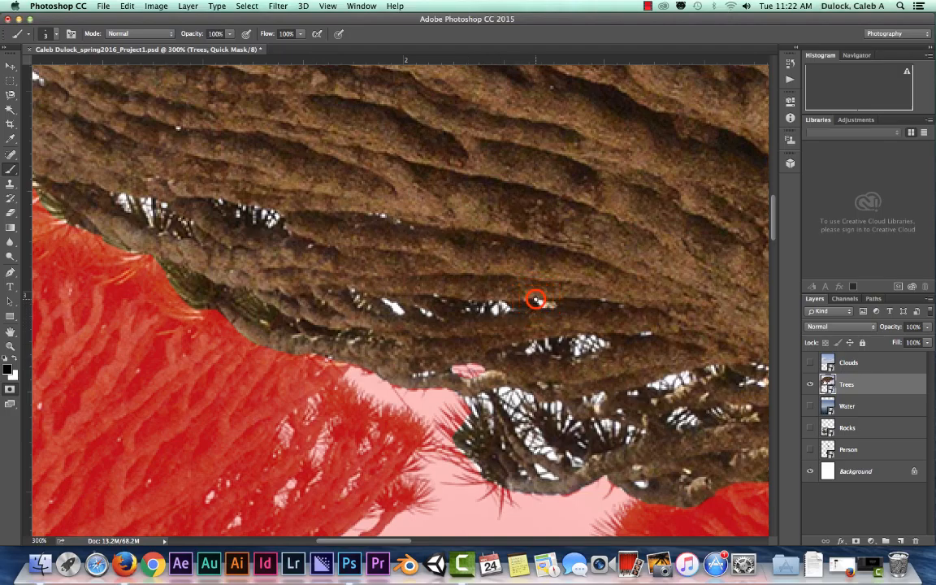
{"action": "left_click", "coordinate": [494, 307]}
{"action": "left_click", "coordinate": [399, 311]}
Step: Paint black over the elongated sky gap near the canopy's left end and the small bright spot just below it
{"action": "key", "text": "super+minus"}
{"action": "key", "text": "super+minus"}
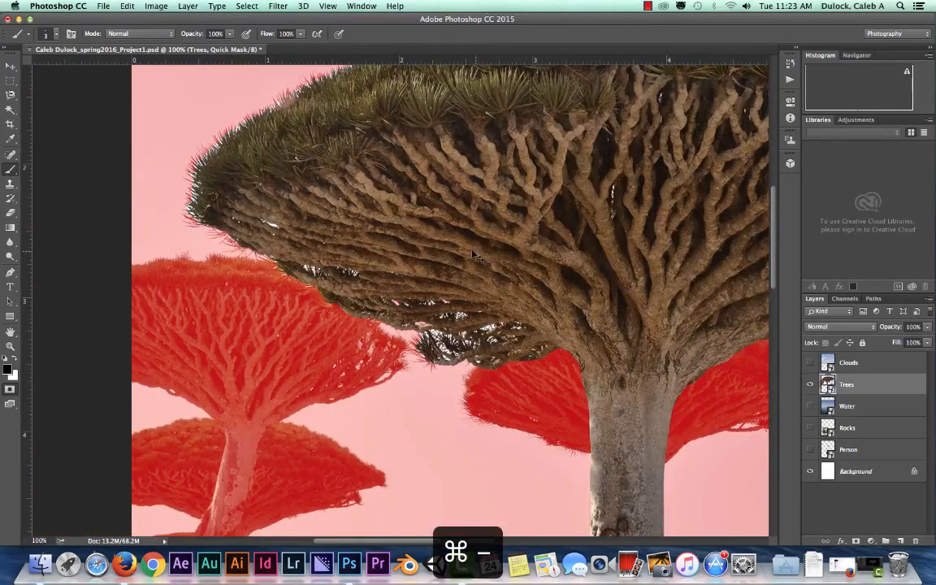
{"action": "left_click", "coordinate": [260, 202]}
{"action": "key", "text": "super+equal"}
{"action": "key", "text": "super+equal"}
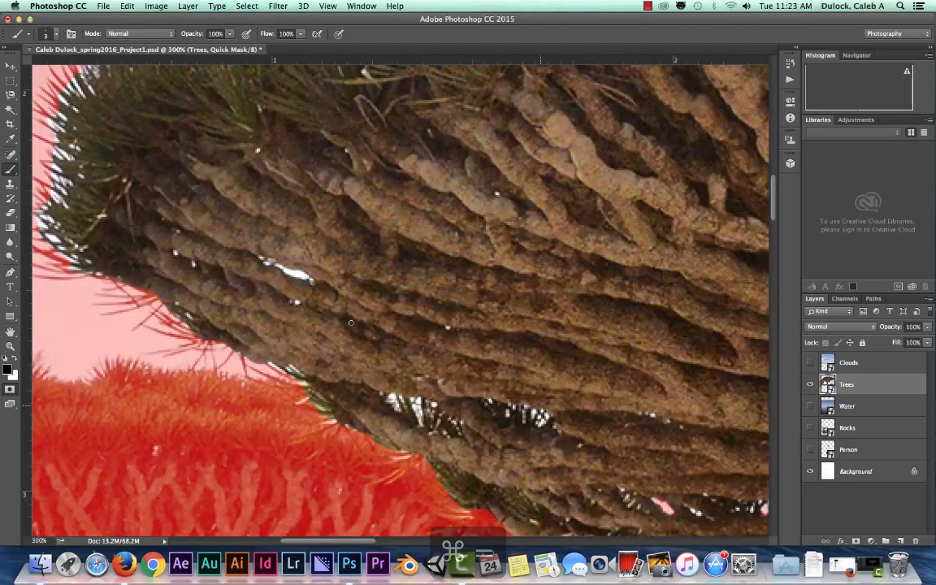
{"action": "left_click", "coordinate": [309, 281]}
{"action": "left_click", "coordinate": [309, 278]}
{"action": "left_click", "coordinate": [303, 277]}
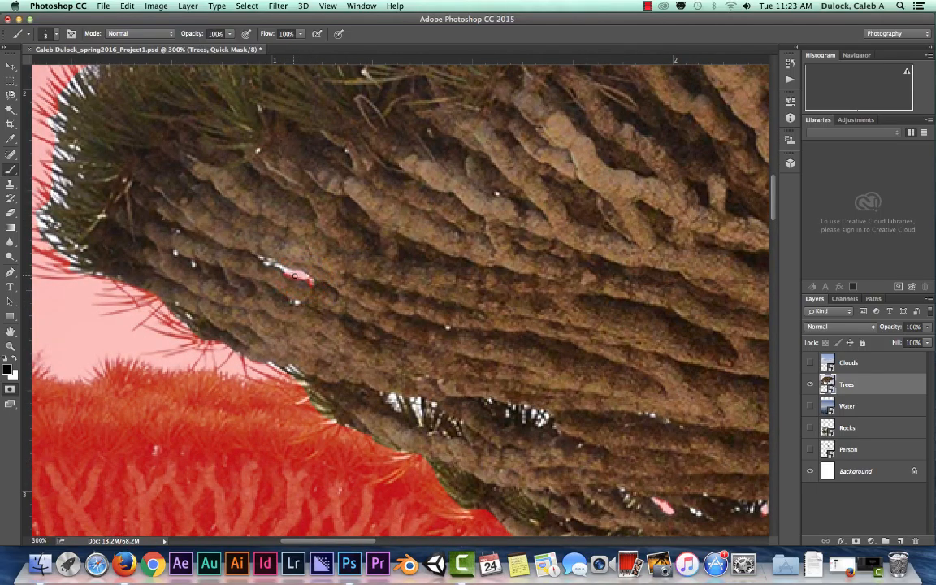
{"action": "left_click", "coordinate": [297, 301]}
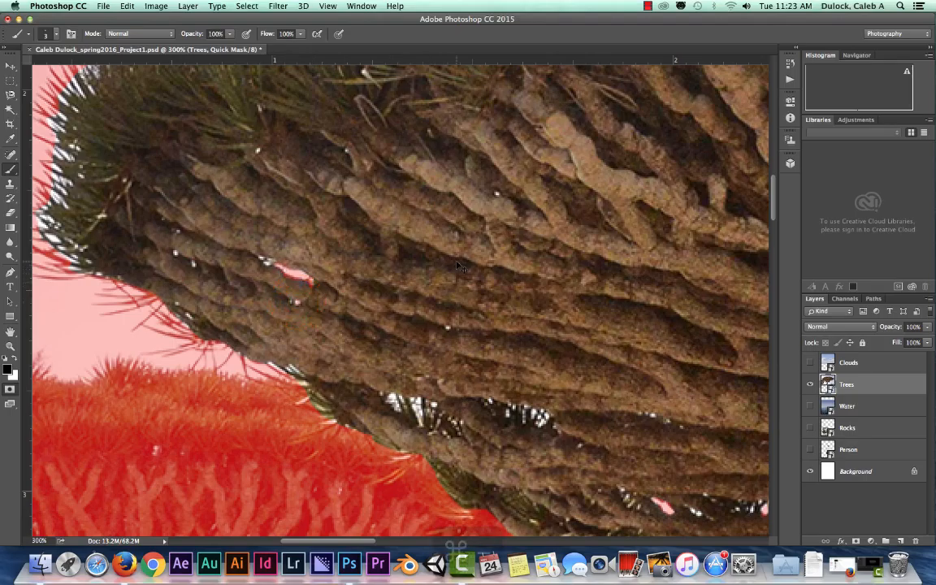
Step: Exit Quick Mask mode to turn the painted tree mask into a selection
{"action": "key", "text": "super+minus"}
{"action": "key", "text": "super+minus"}
{"action": "left_click_drag", "start_coordinate": [497, 255], "coordinate": [164, 122]}
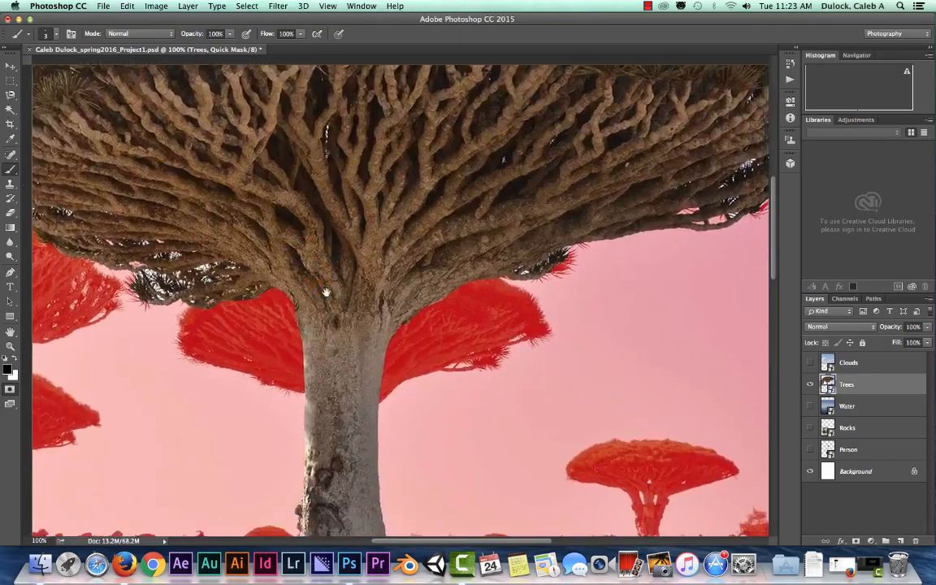
{"action": "left_click_drag", "start_coordinate": [326, 292], "coordinate": [269, 182]}
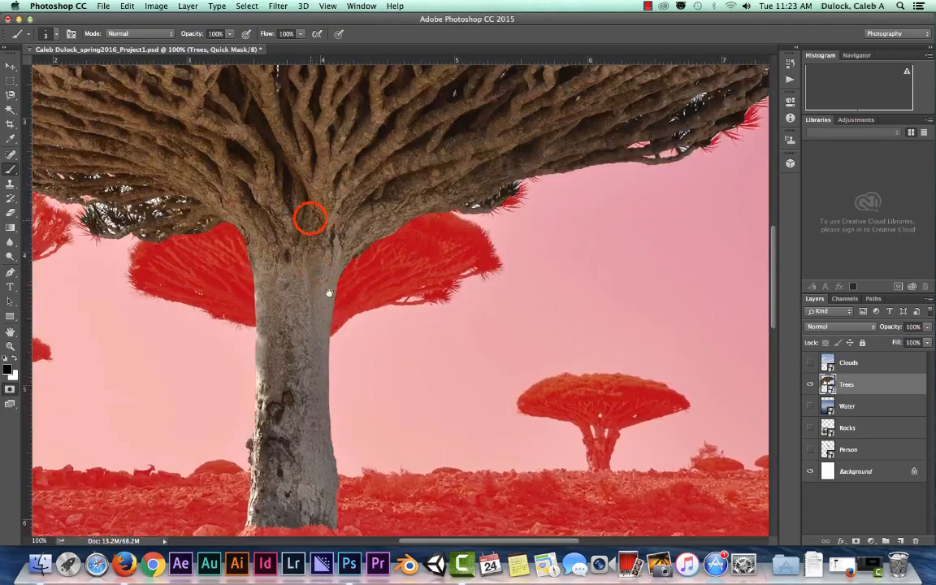
{"action": "left_click_drag", "start_coordinate": [310, 216], "coordinate": [486, 246]}
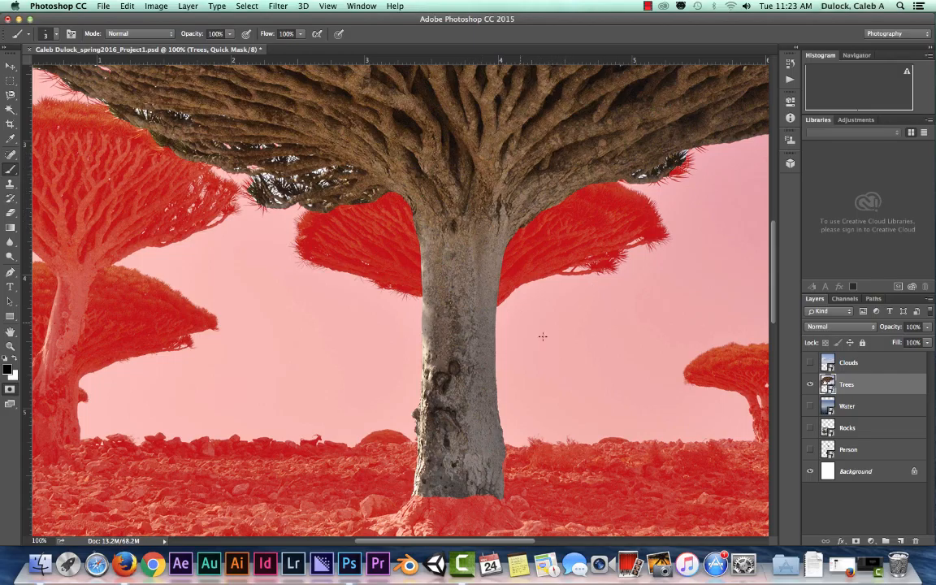
{"action": "left_click", "coordinate": [10, 390]}
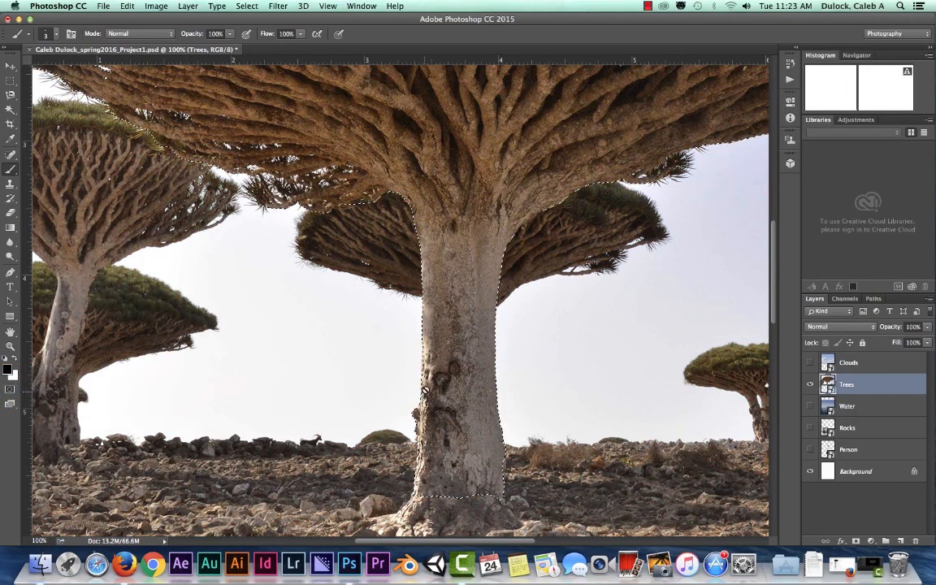
Step: Save the tree selection to the existing Tree mask channel with Replace Channel, and deselect
{"action": "left_click_drag", "start_coordinate": [505, 207], "coordinate": [66, 328]}
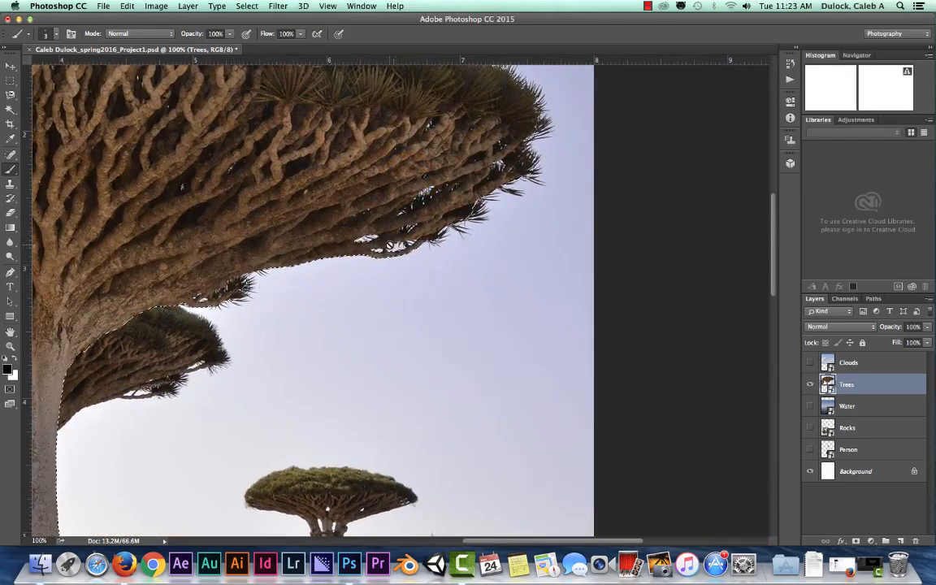
{"action": "left_click_drag", "start_coordinate": [194, 391], "coordinate": [495, 140]}
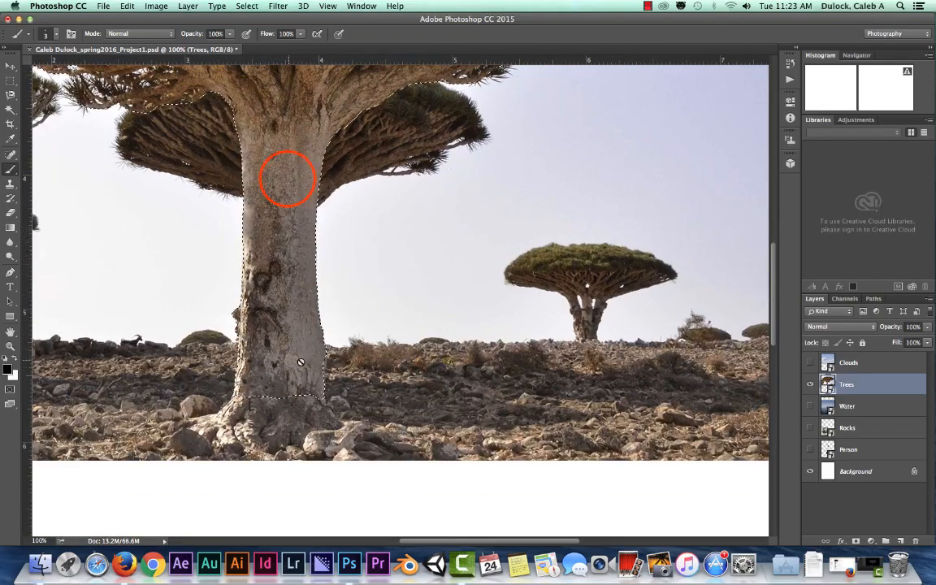
{"action": "left_click_drag", "start_coordinate": [288, 179], "coordinate": [453, 351]}
{"action": "left_click_drag", "start_coordinate": [279, 204], "coordinate": [404, 389]}
{"action": "left_click_drag", "start_coordinate": [461, 368], "coordinate": [270, 244]}
{"action": "left_click_drag", "start_coordinate": [154, 82], "coordinate": [233, 120]}
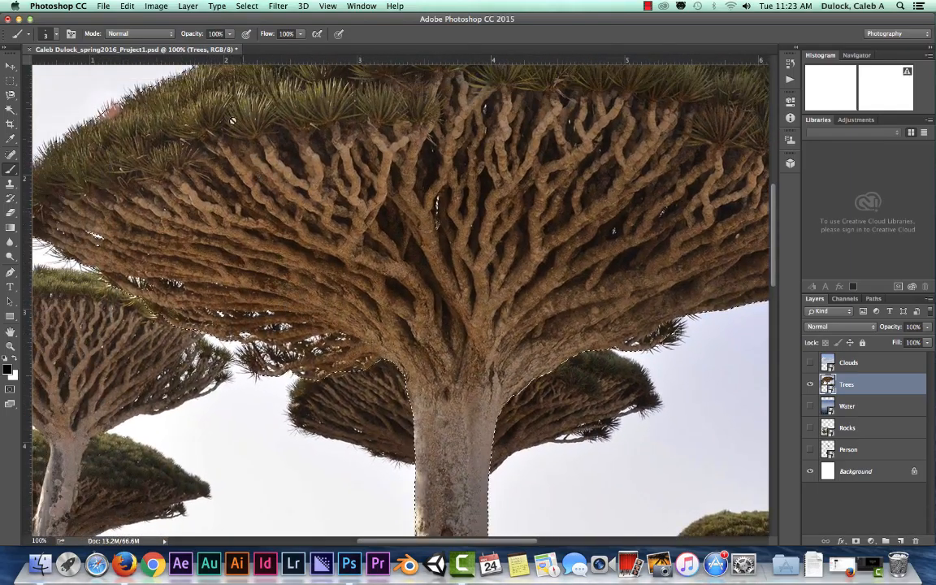
{"action": "left_click", "coordinate": [250, 6]}
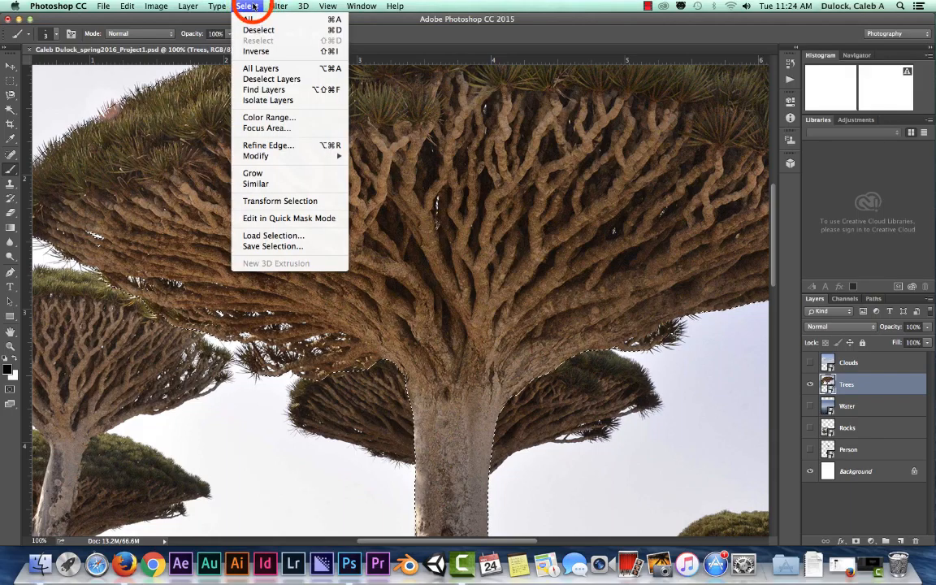
{"action": "left_click", "coordinate": [245, 7]}
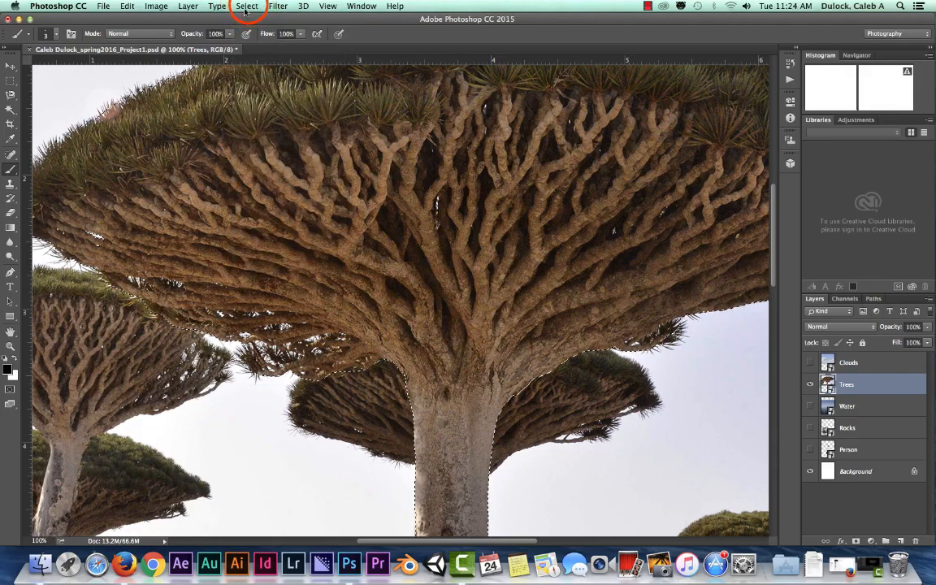
{"action": "left_click", "coordinate": [246, 7]}
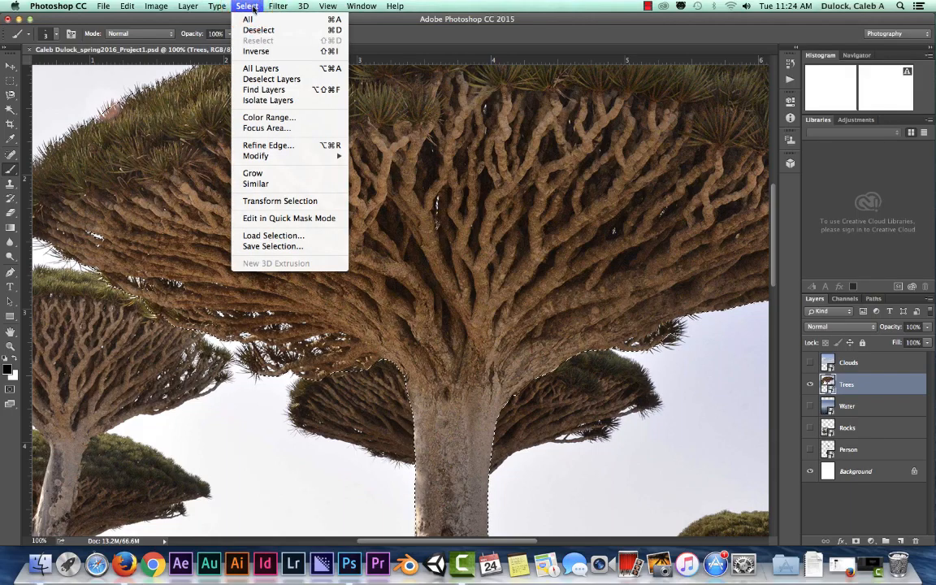
{"action": "left_click", "coordinate": [260, 247]}
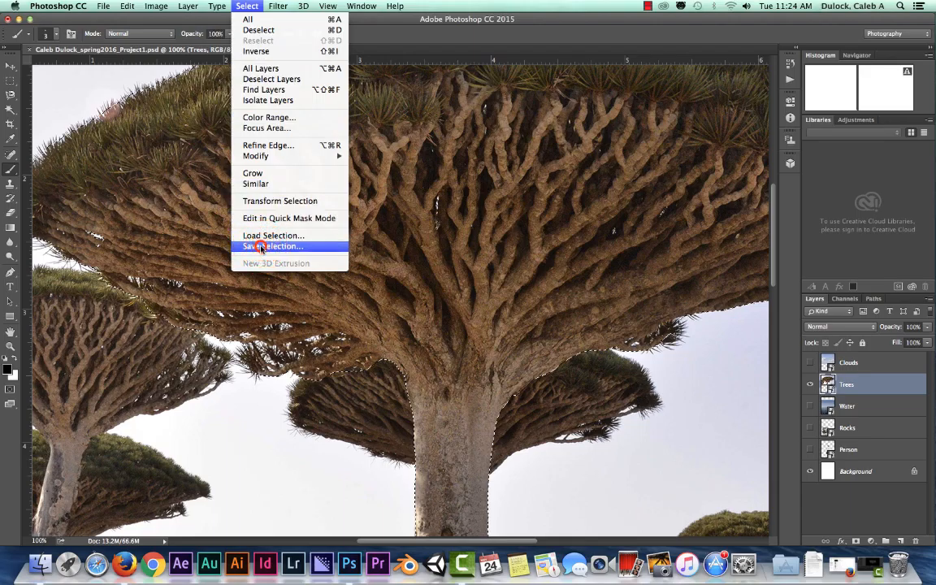
{"action": "left_click", "coordinate": [362, 160]}
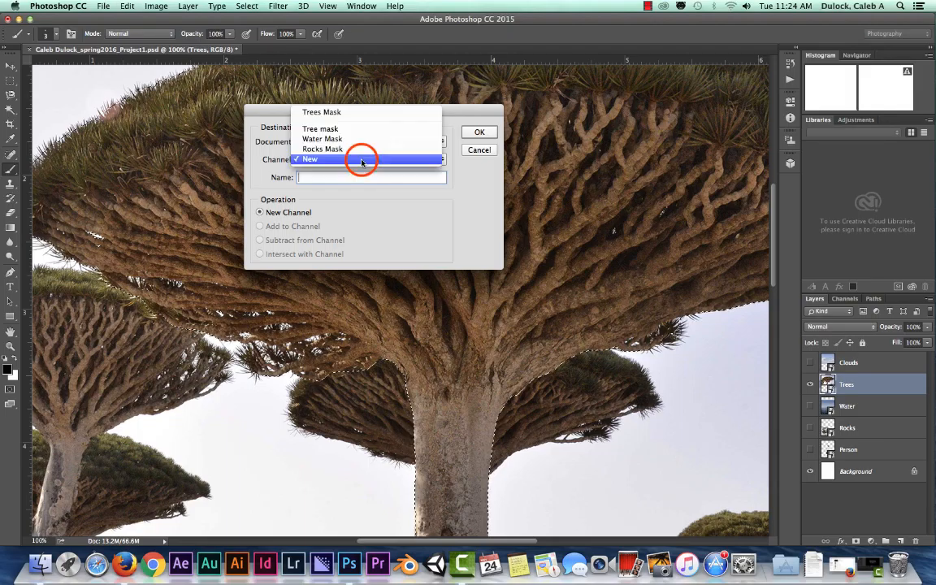
{"action": "left_click", "coordinate": [334, 130]}
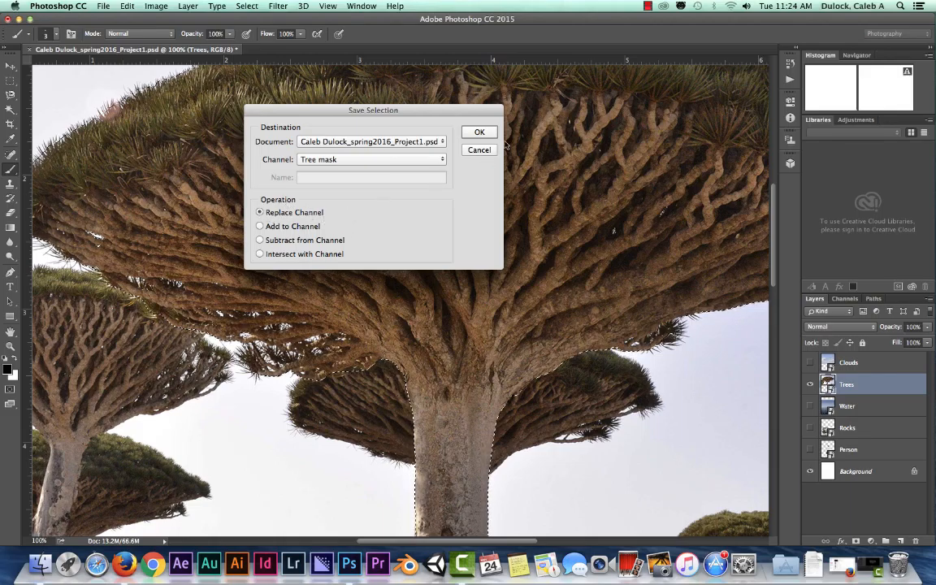
{"action": "left_click", "coordinate": [475, 132]}
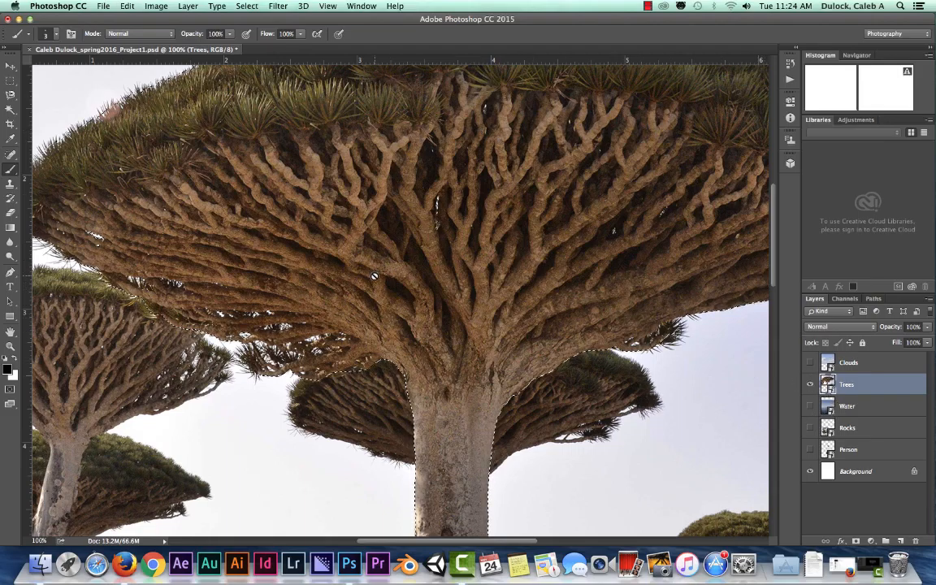
{"action": "key", "text": "super+d"}
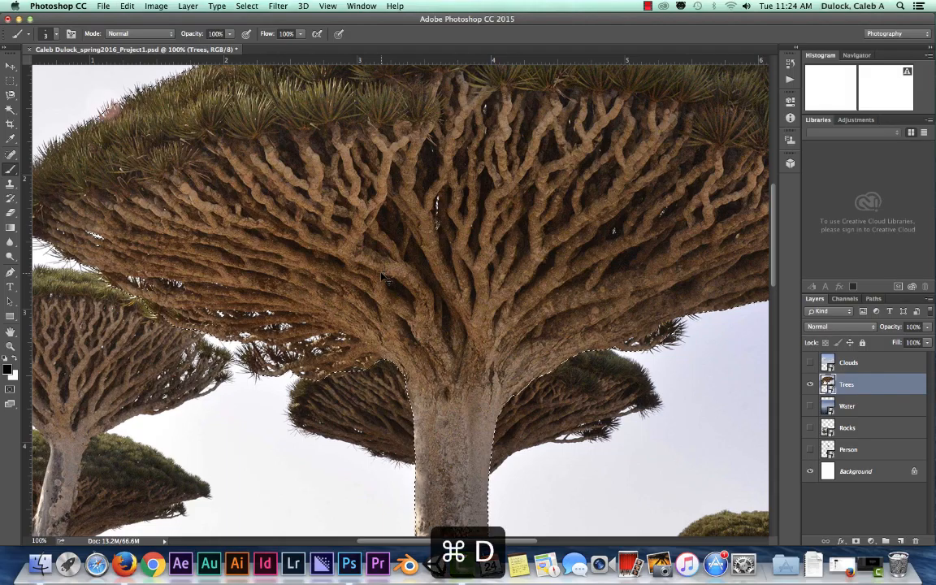
Step: Hide the Trees layer, make Water the active layer and show it in full
{"action": "left_click", "coordinate": [809, 384]}
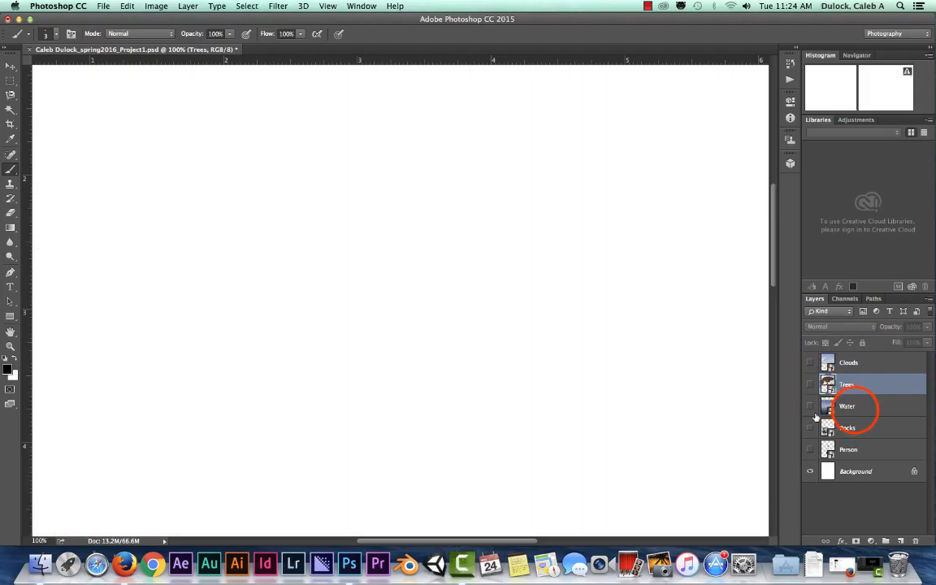
{"action": "left_click", "coordinate": [848, 407]}
{"action": "left_click", "coordinate": [808, 406]}
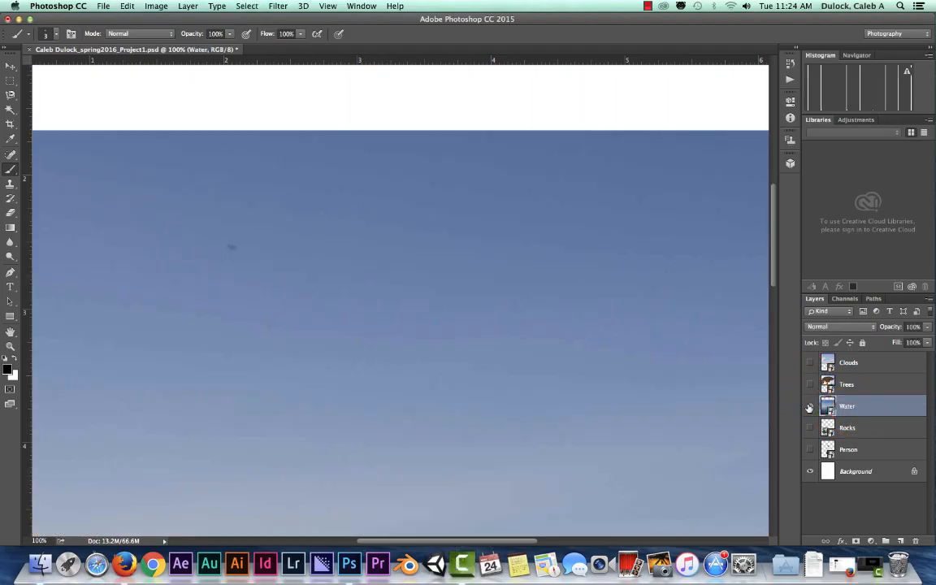
{"action": "key", "text": "super+minus"}
{"action": "key", "text": "super+minus"}
{"action": "left_click_drag", "start_coordinate": [544, 342], "coordinate": [520, 235]}
{"action": "key", "text": "super+minus"}
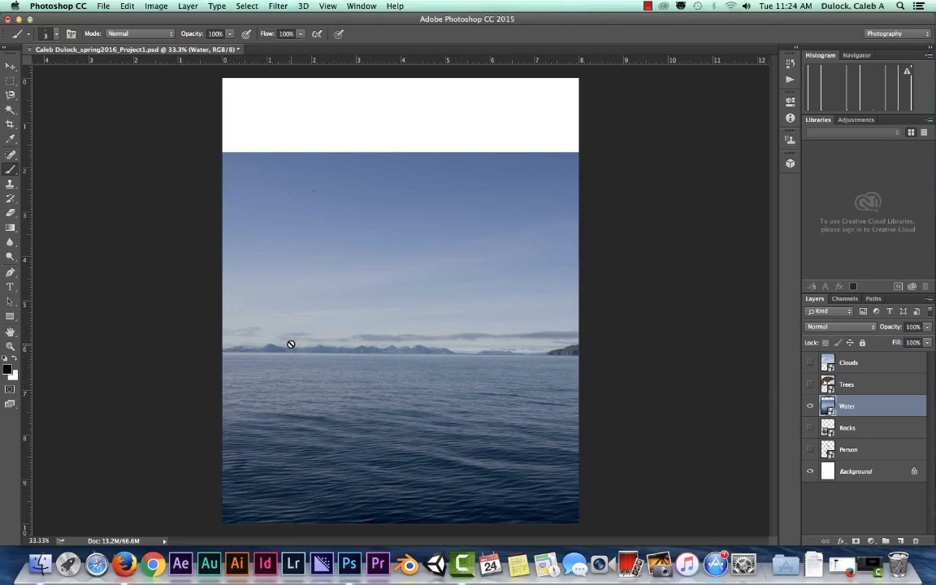
Step: Load the Water Mask channel as a new selection and switch to Quick Mask mode
{"action": "left_click", "coordinate": [246, 6]}
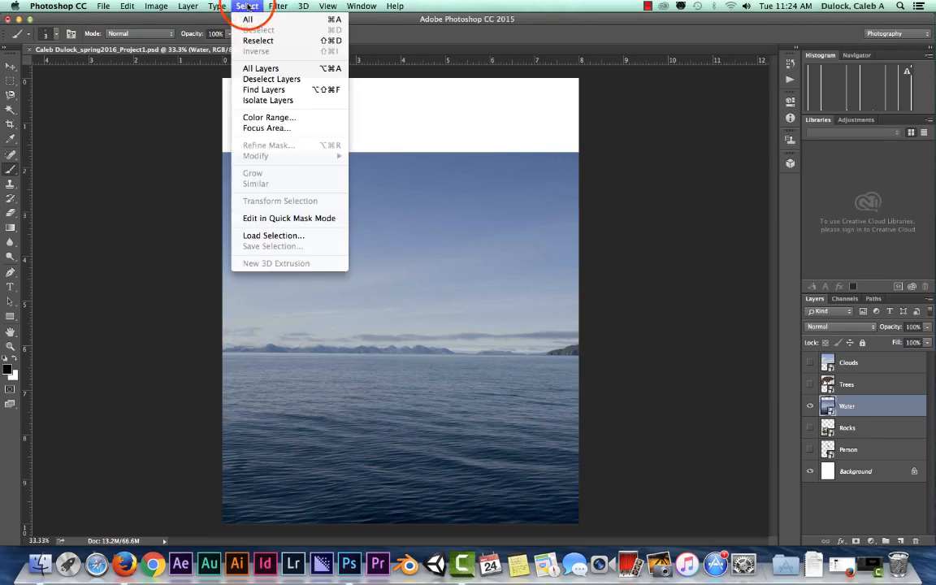
{"action": "left_click", "coordinate": [252, 234]}
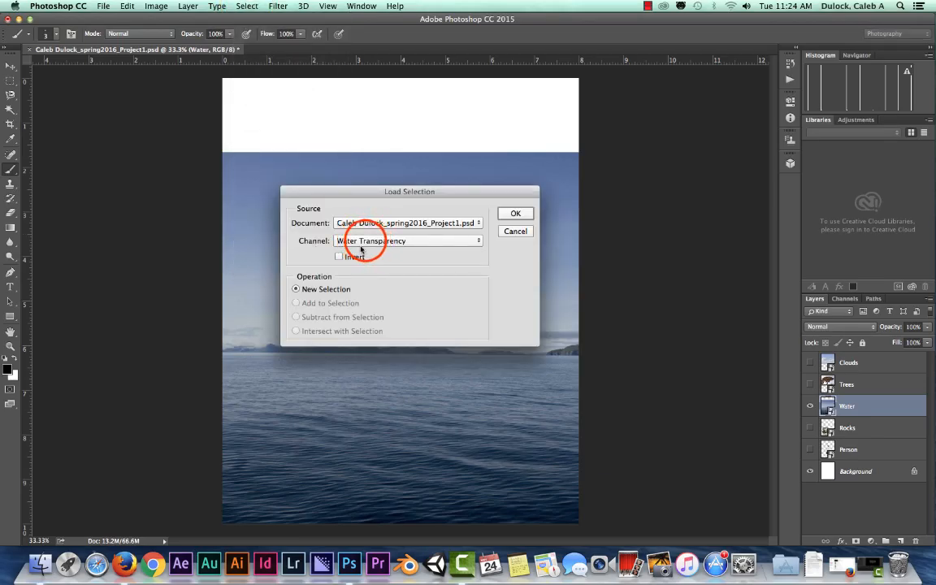
{"action": "left_click", "coordinate": [340, 242]}
{"action": "left_click", "coordinate": [367, 268]}
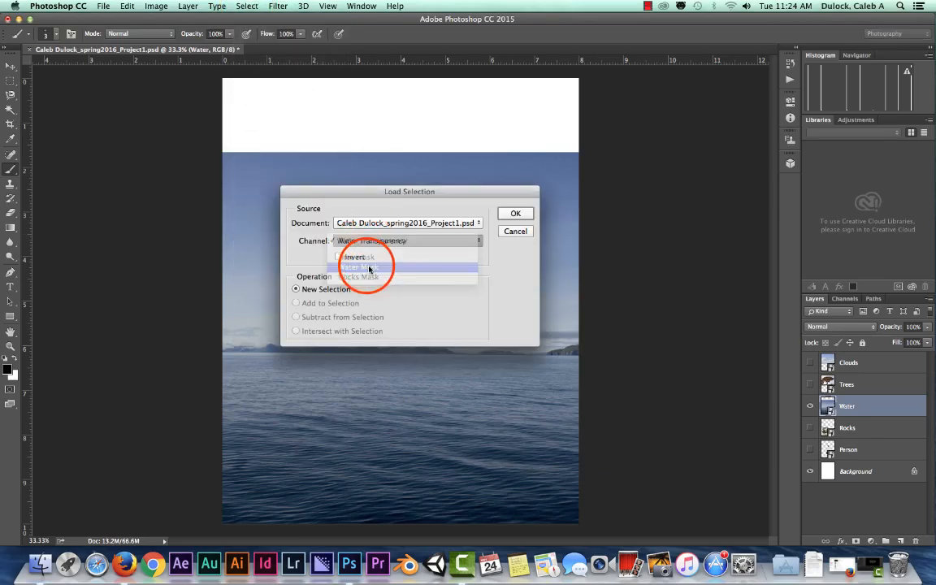
{"action": "left_click", "coordinate": [524, 214]}
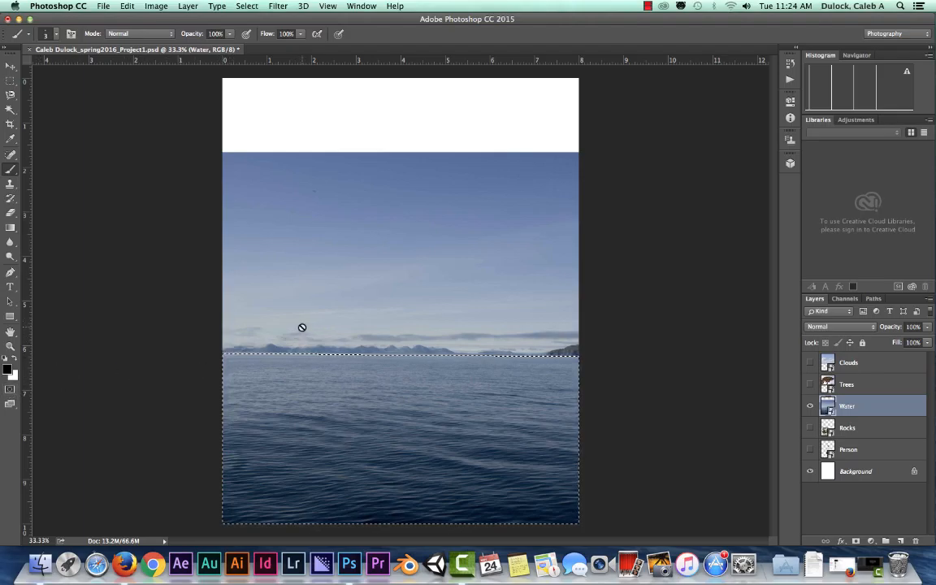
{"action": "key", "text": "q"}
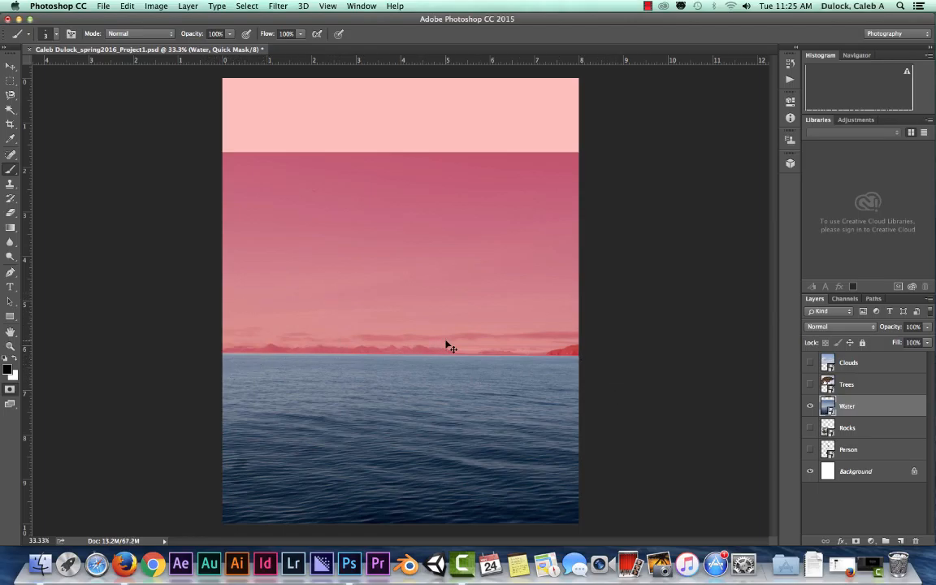
Step: Examine the water mask's edge along the horizon across the full width of the image
{"action": "key", "text": "super+equal"}
{"action": "key", "text": "super+equal"}
{"action": "key", "text": "super+equal"}
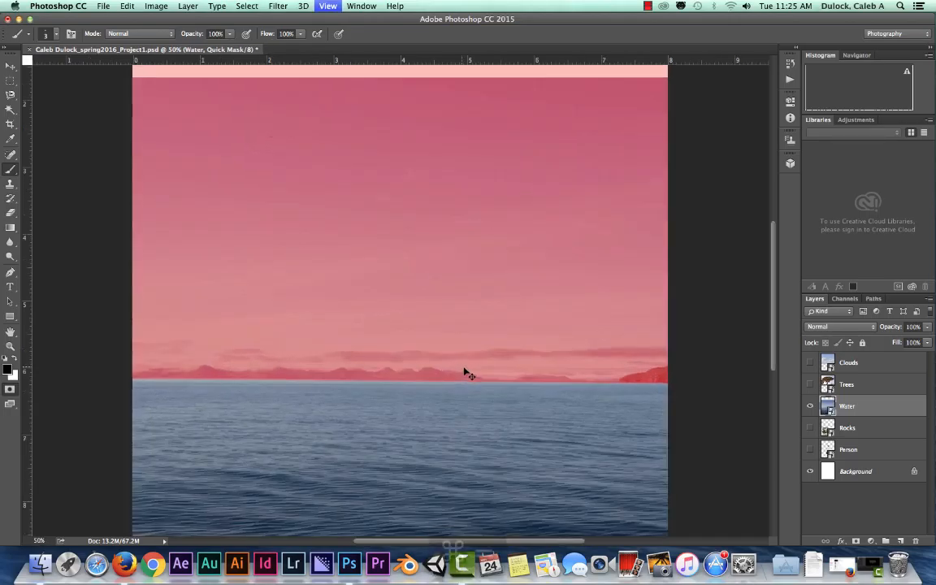
{"action": "left_click_drag", "start_coordinate": [423, 398], "coordinate": [565, 298]}
{"action": "left_click_drag", "start_coordinate": [190, 325], "coordinate": [414, 315]}
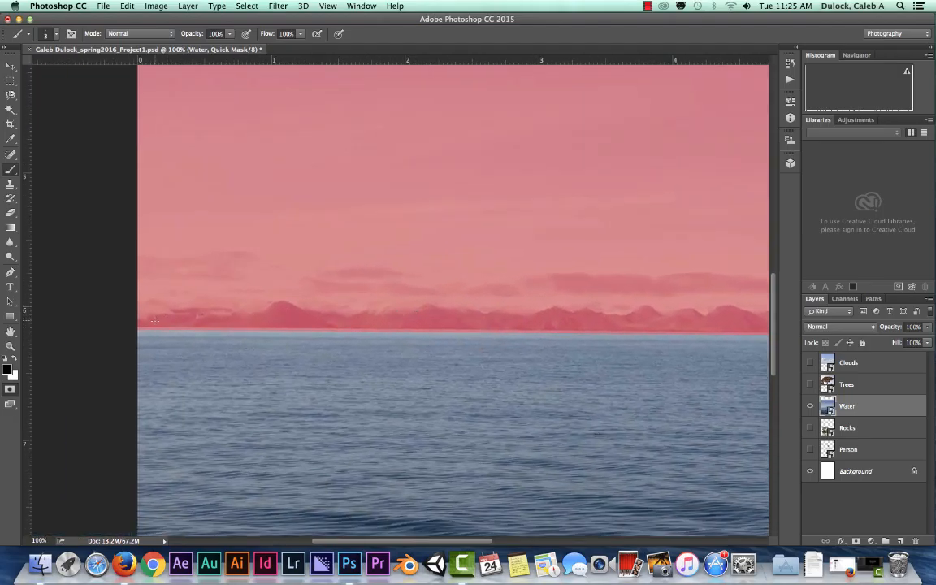
{"action": "key", "text": "super+equal"}
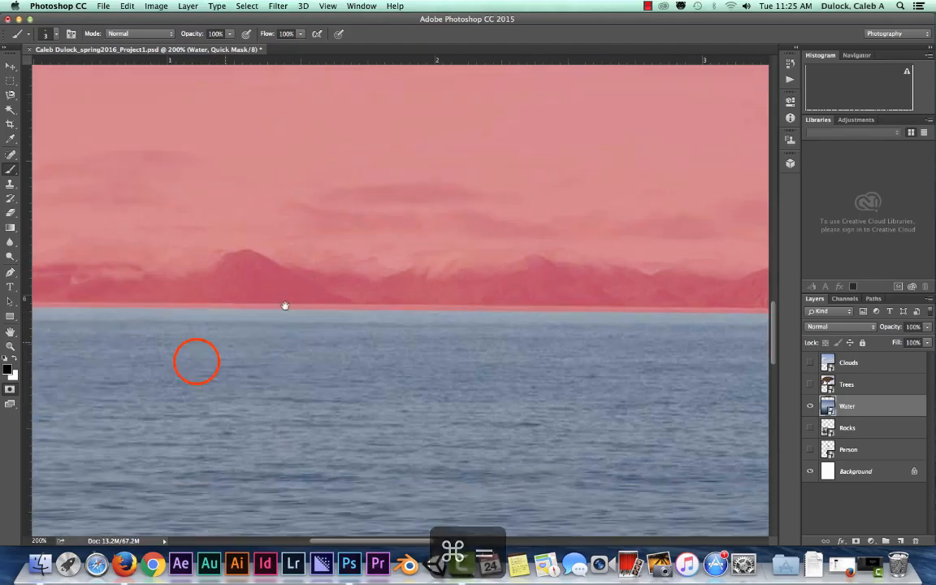
{"action": "left_click_drag", "start_coordinate": [474, 310], "coordinate": [272, 311]}
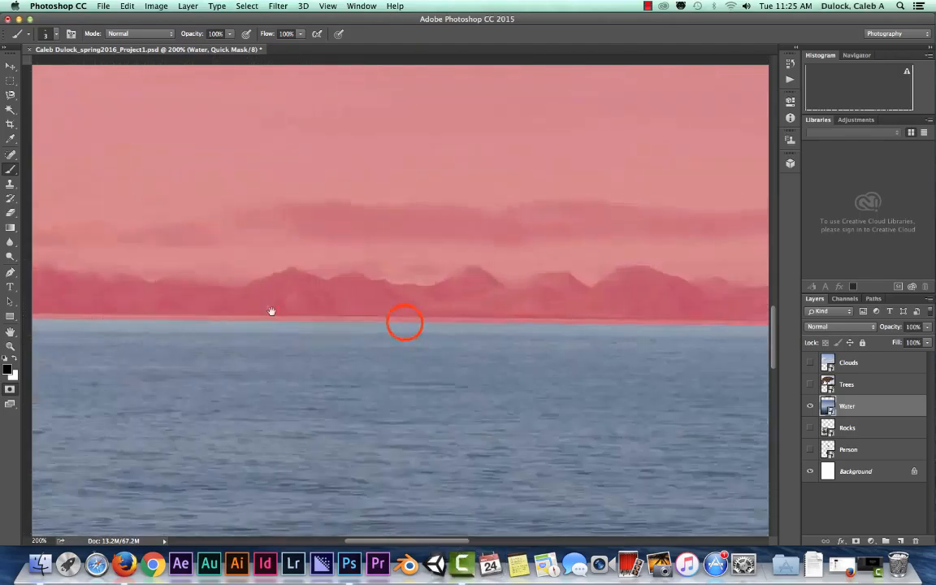
{"action": "left_click_drag", "start_coordinate": [406, 324], "coordinate": [161, 316]}
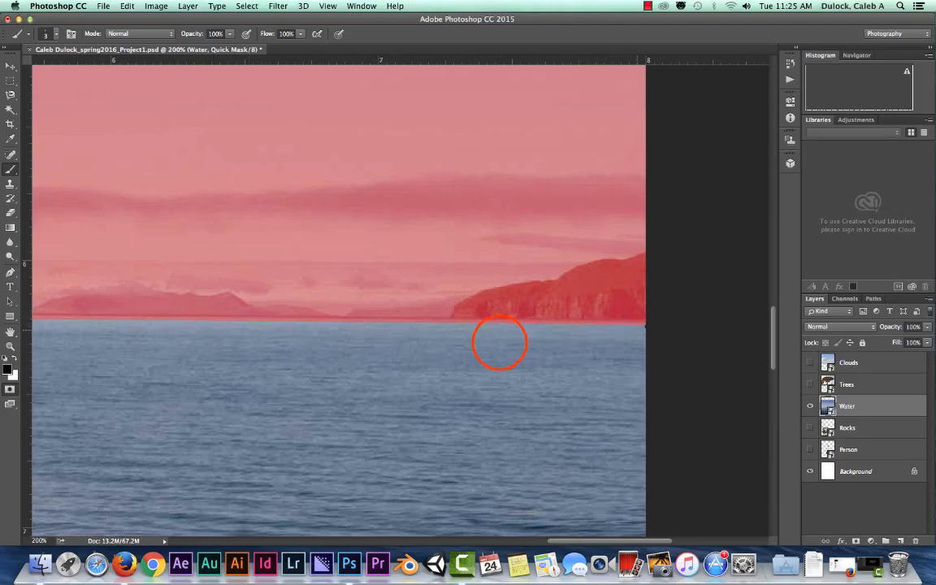
{"action": "left_click_drag", "start_coordinate": [487, 357], "coordinate": [755, 345]}
{"action": "left_click_drag", "start_coordinate": [488, 356], "coordinate": [736, 354]}
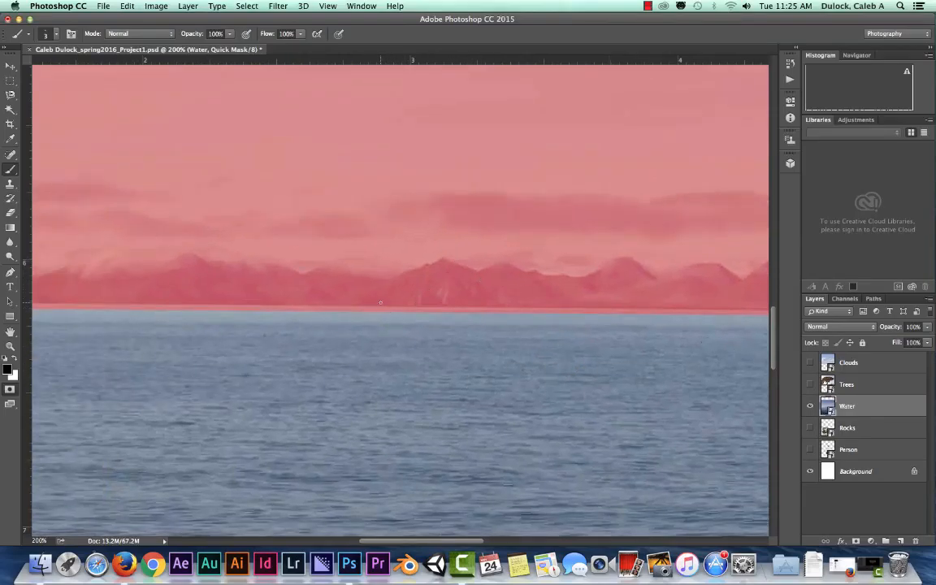
{"action": "key", "text": "super+minus"}
{"action": "key", "text": "super+minus"}
{"action": "key", "text": "super+minus"}
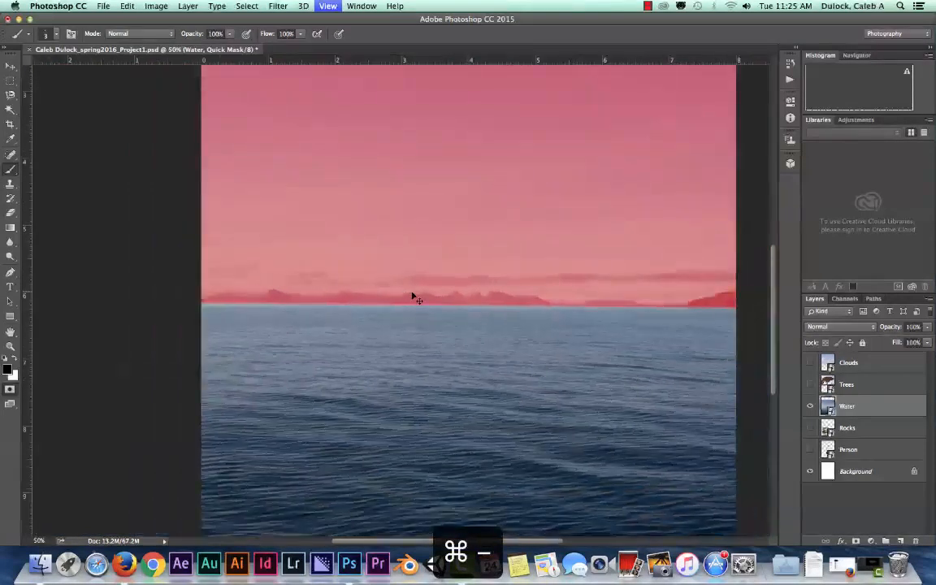
Step: Leave Quick Mask mode with the water mask as it is, and deselect
{"action": "left_click_drag", "start_coordinate": [424, 295], "coordinate": [410, 345]}
{"action": "key", "text": "super+minus"}
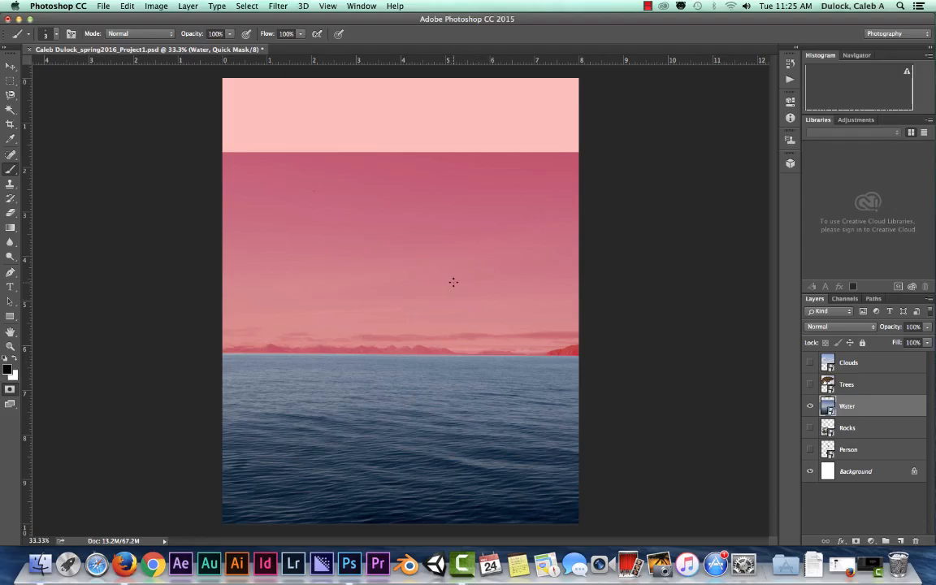
{"action": "key", "text": "q"}
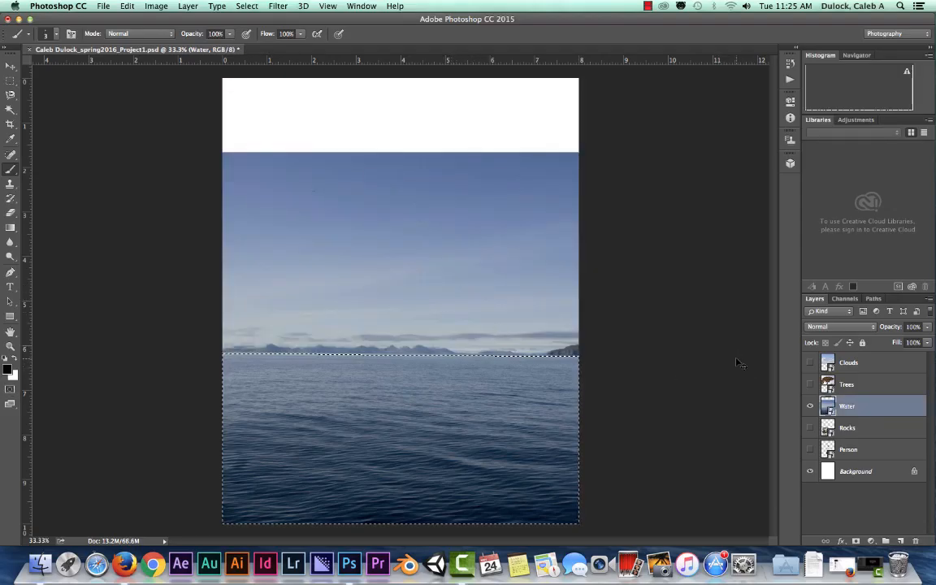
{"action": "left_click", "coordinate": [243, 8]}
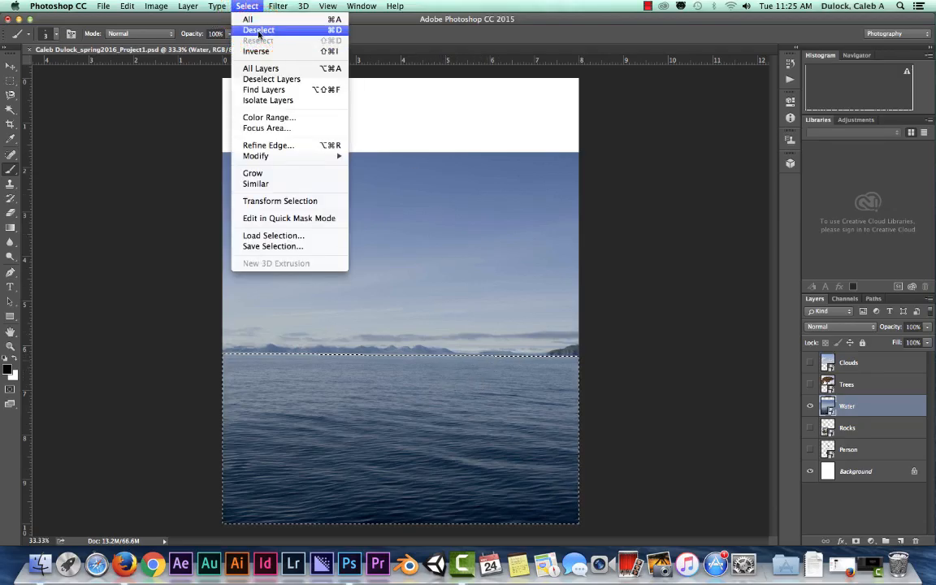
{"action": "left_click", "coordinate": [258, 33]}
Step: Hide the Water layer, make Rocks the active layer and show it
{"action": "left_click", "coordinate": [812, 406]}
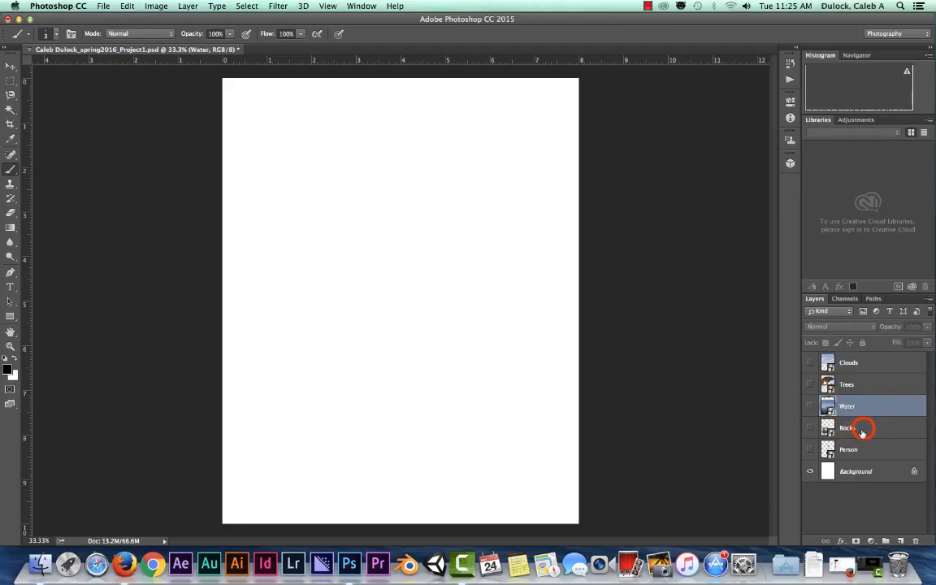
{"action": "left_click", "coordinate": [808, 429]}
{"action": "left_click", "coordinate": [808, 428]}
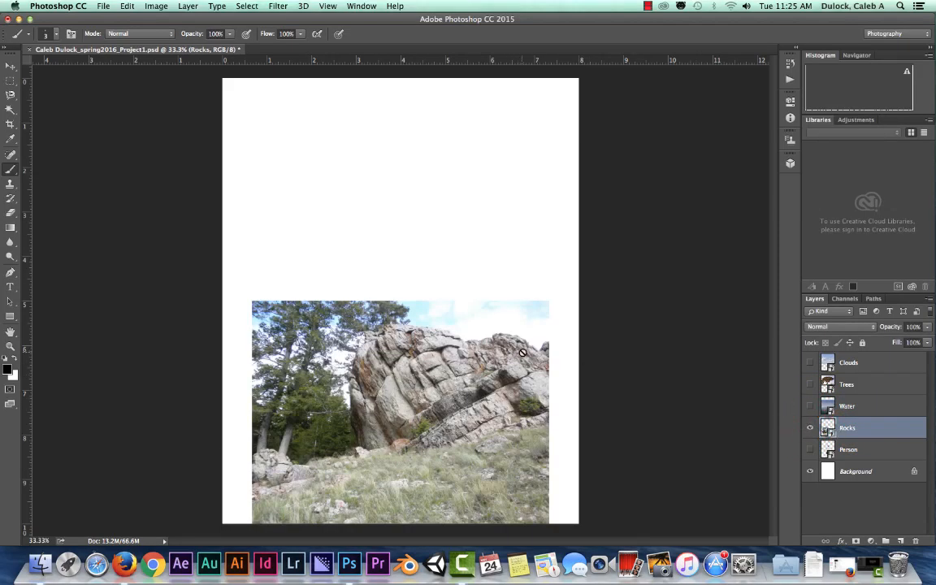
Step: Load the Rocks Mask channel as a new selection on the Rocks layer
{"action": "key", "text": "super+equal"}
{"action": "key", "text": "super+equal"}
{"action": "key", "text": "super+equal"}
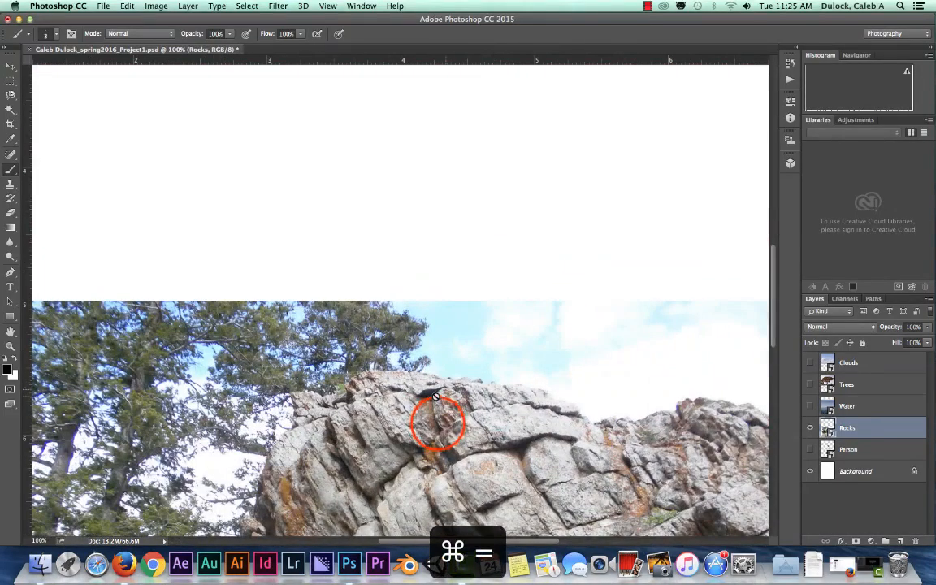
{"action": "left_click_drag", "start_coordinate": [435, 396], "coordinate": [378, 130]}
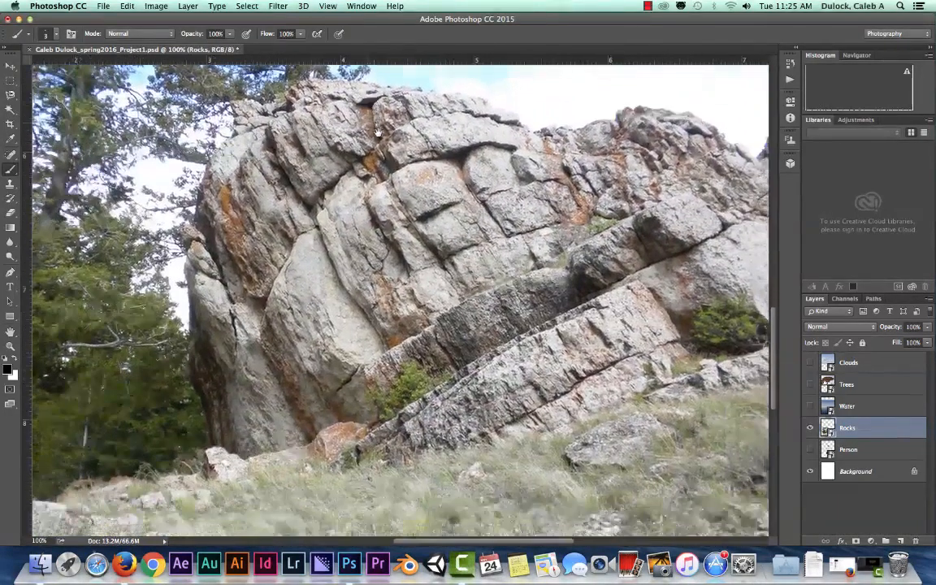
{"action": "left_click", "coordinate": [248, 6]}
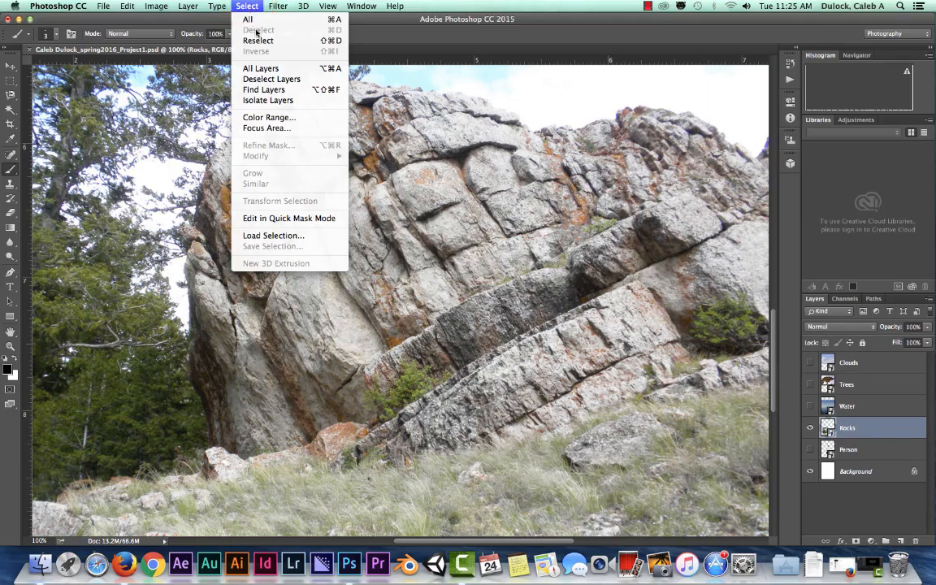
{"action": "left_click", "coordinate": [273, 234]}
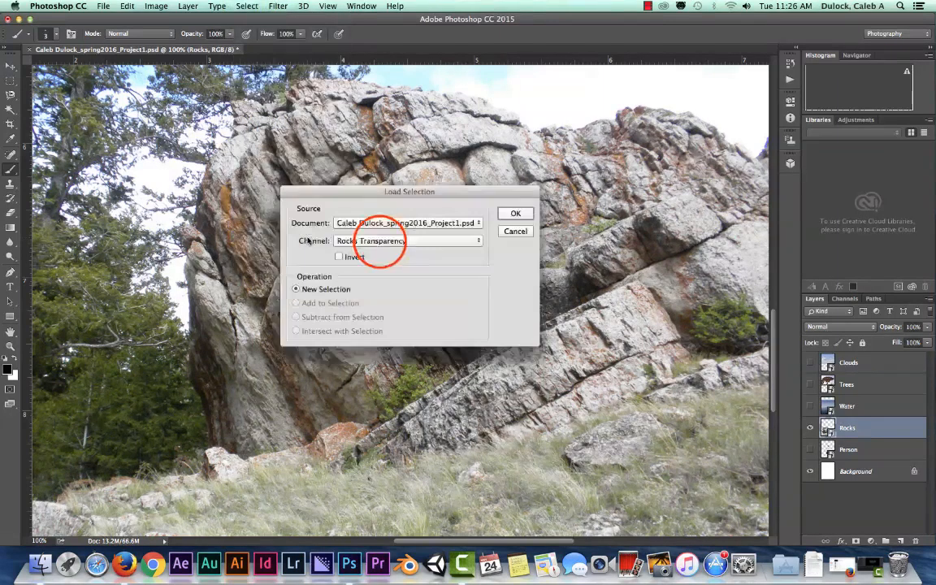
{"action": "left_click", "coordinate": [380, 241]}
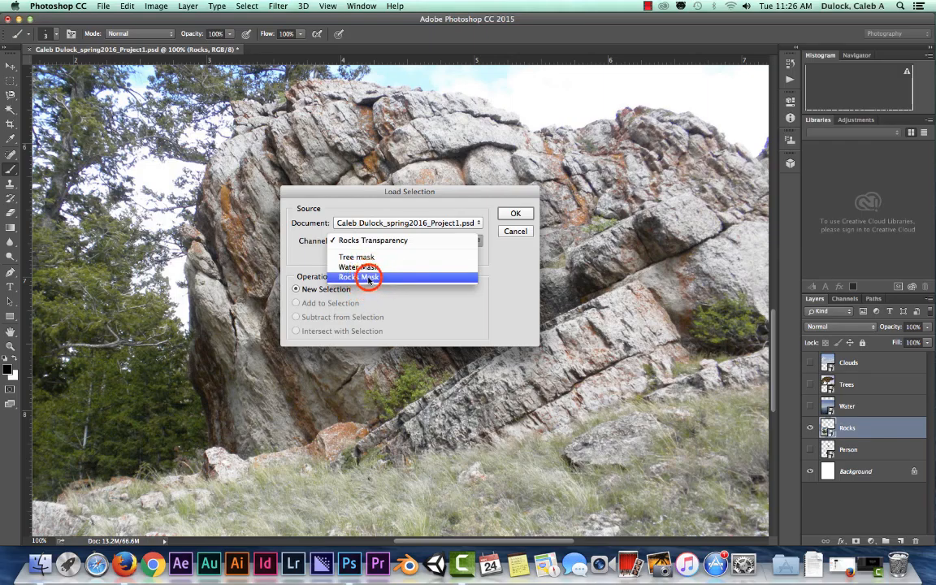
{"action": "left_click", "coordinate": [363, 276]}
{"action": "left_click", "coordinate": [515, 212]}
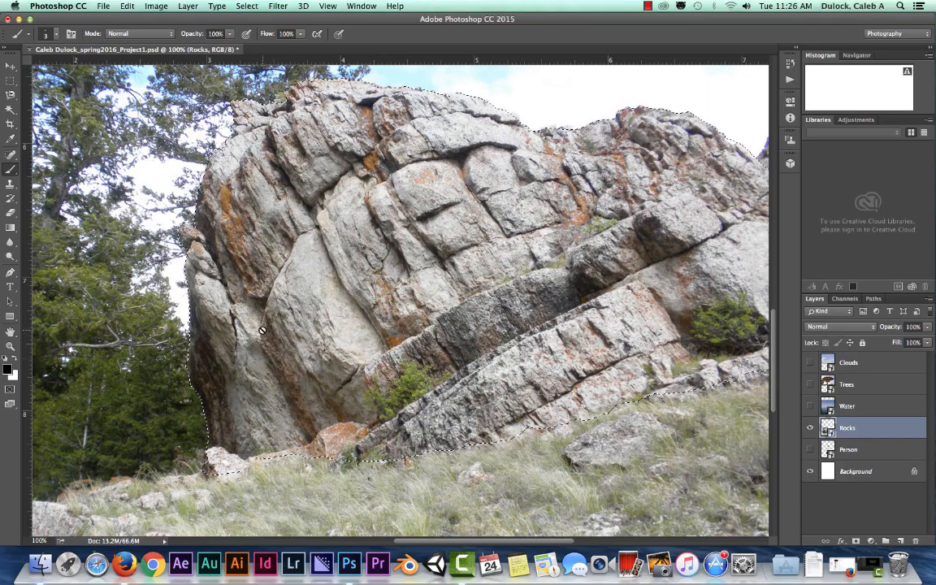
Step: Compare the rock selection's outline with its Quick Mask overlay all around the boulder
{"action": "key", "text": "q"}
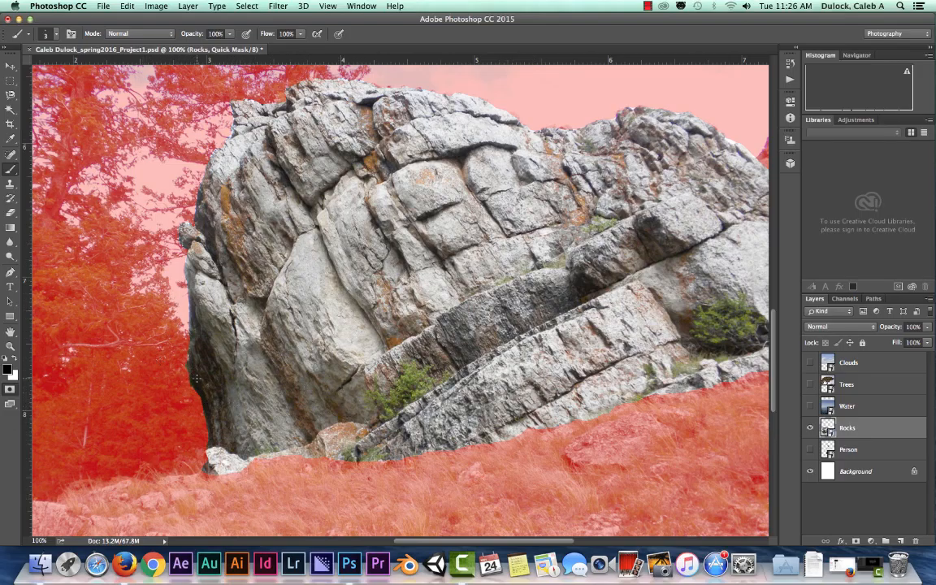
{"action": "key", "text": "q"}
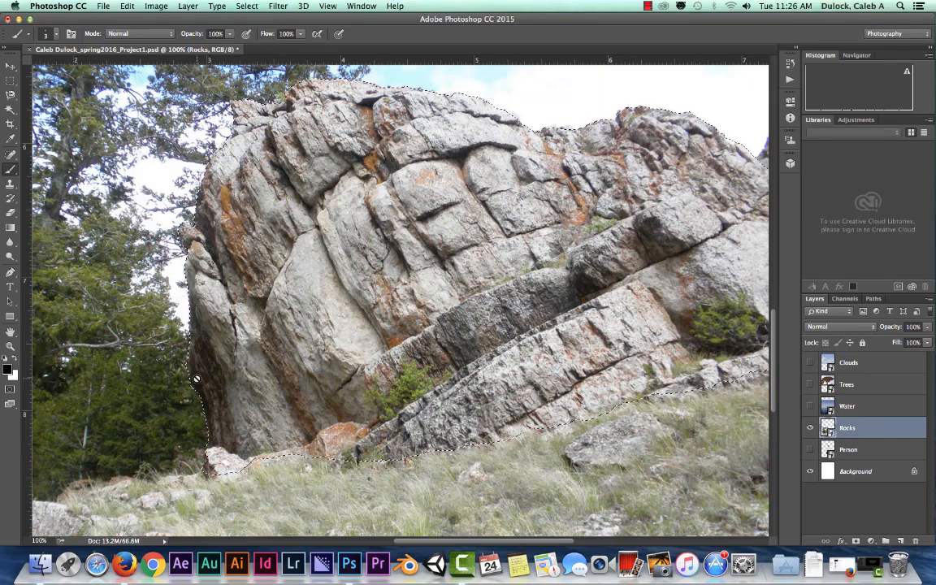
{"action": "key", "text": "q"}
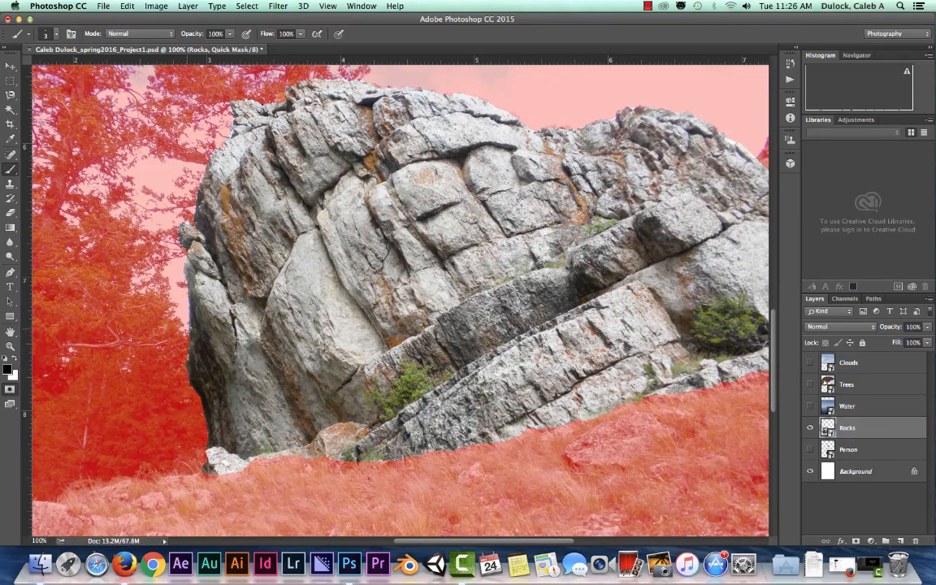
{"action": "key", "text": "q"}
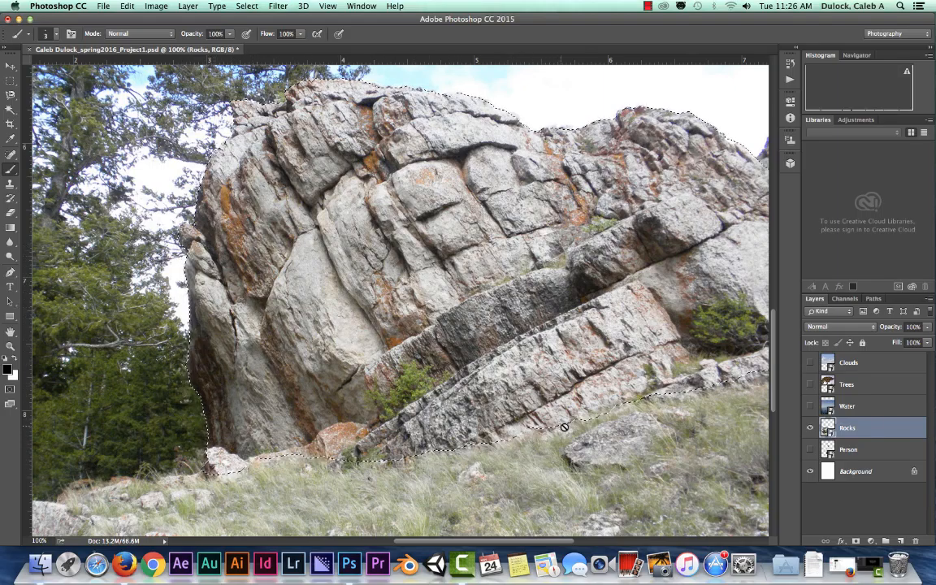
{"action": "key", "text": "q"}
{"action": "key", "text": "q"}
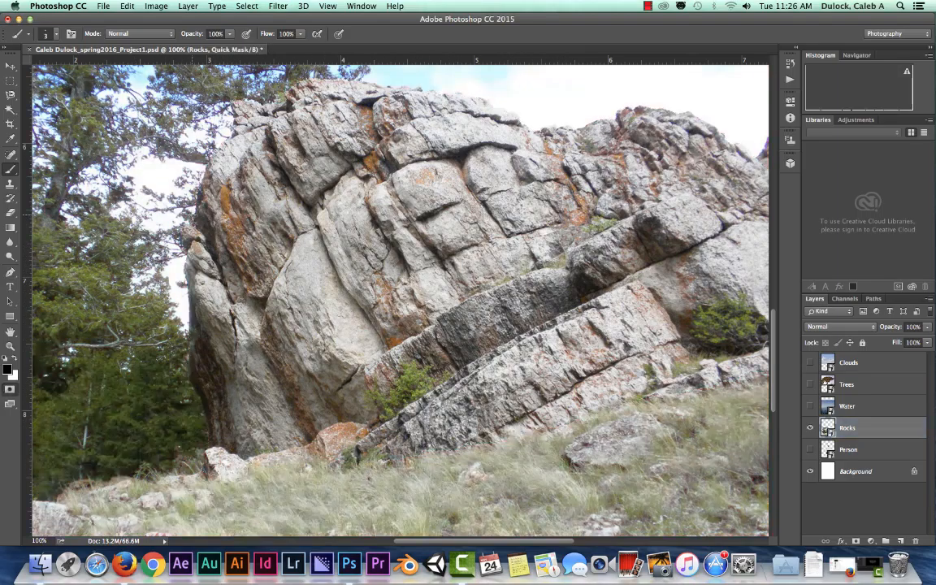
{"action": "key", "text": "q"}
{"action": "key", "text": "q"}
{"action": "key", "text": "q"}
{"action": "key", "text": "q"}
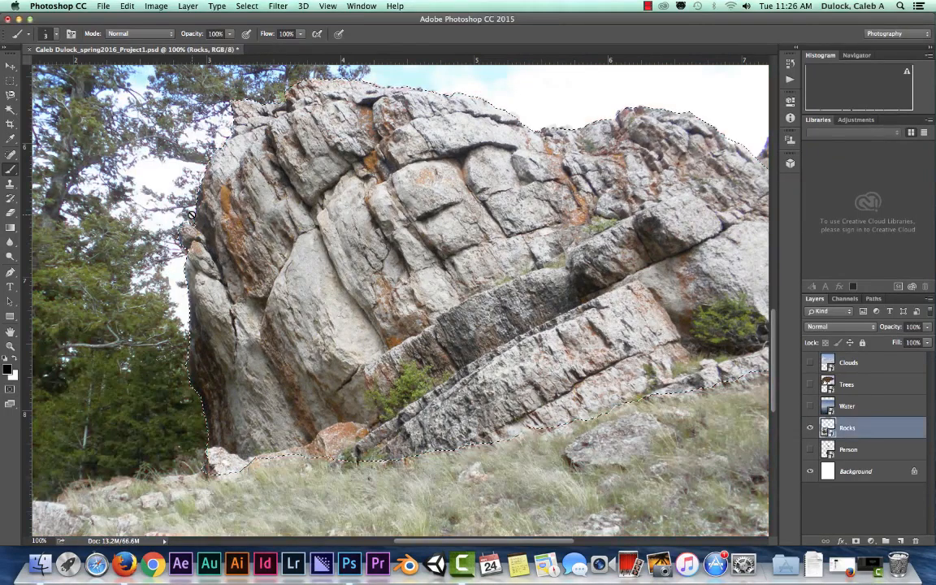
{"action": "key", "text": "q"}
{"action": "key", "text": "q"}
{"action": "key", "text": "q"}
{"action": "key", "text": "q"}
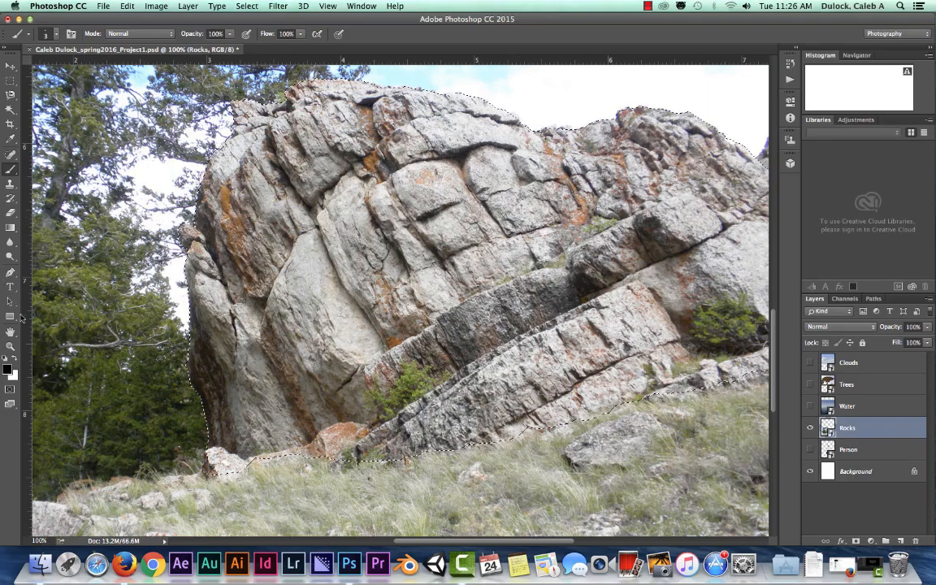
{"action": "key", "text": "q"}
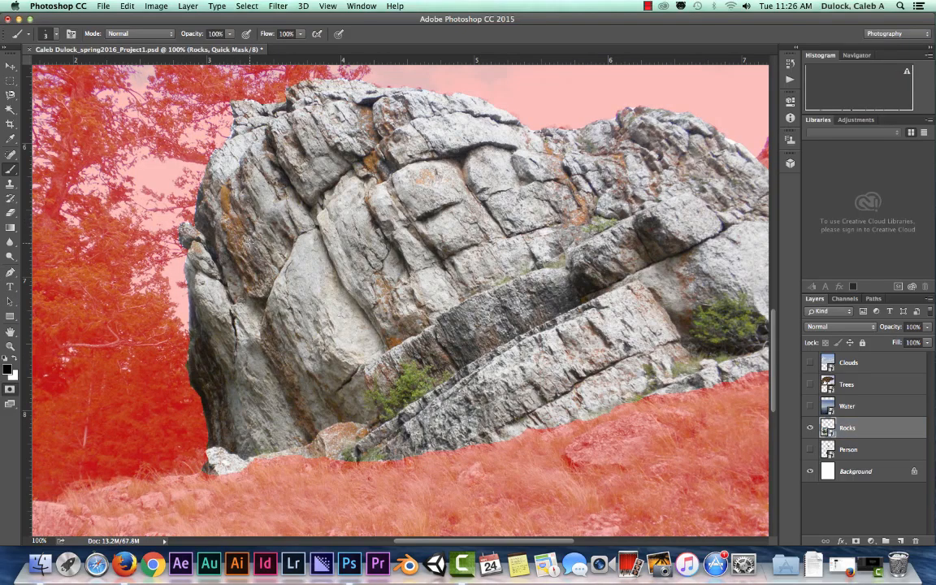
{"action": "key", "text": "q"}
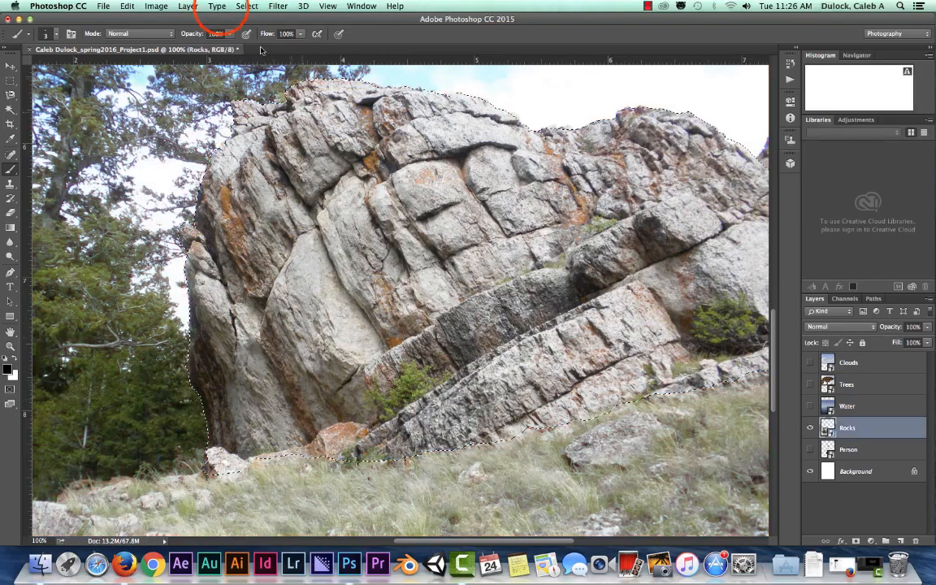
{"action": "left_click", "coordinate": [215, 6]}
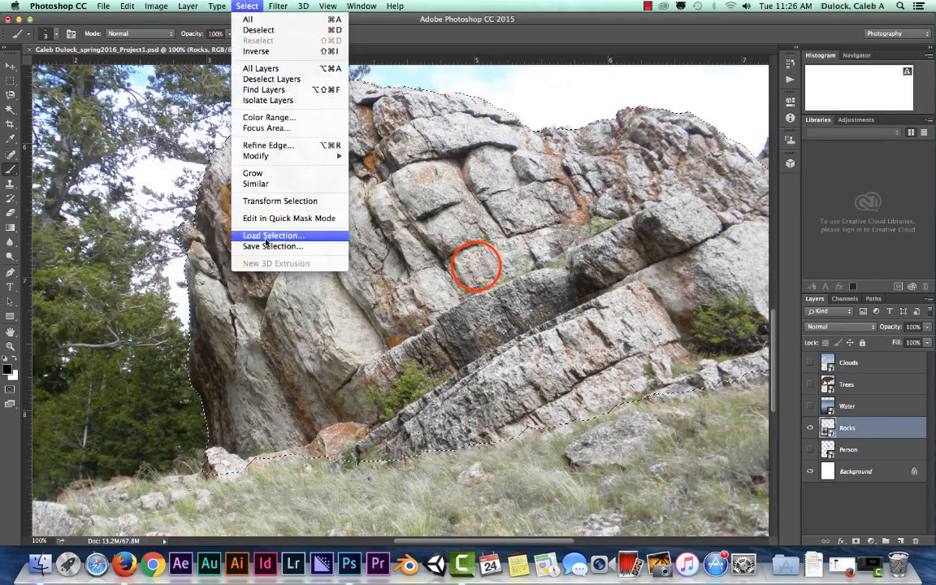
{"action": "left_click", "coordinate": [477, 268]}
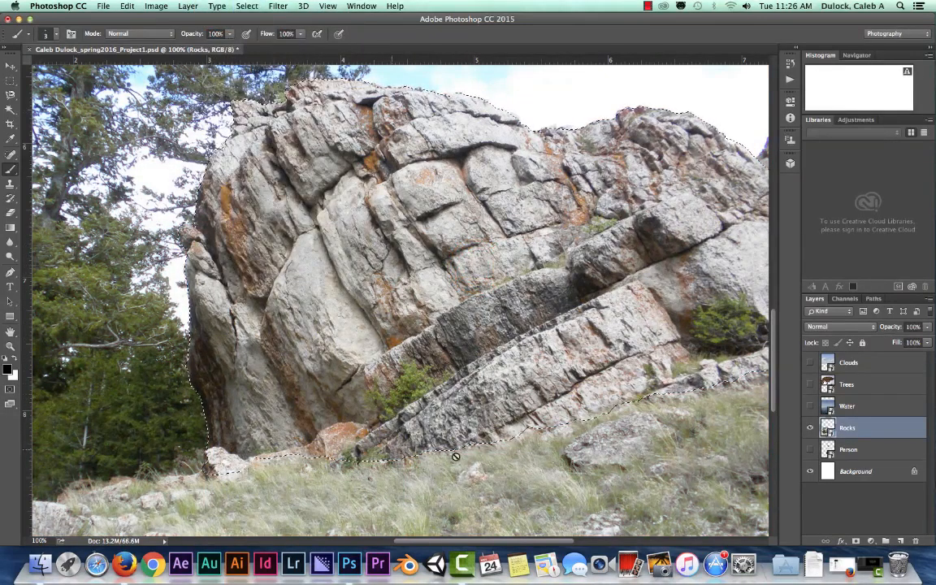
Step: Switch to Quick Mask mode and mask out the dark fringe just above the small white rock at the boulder's base with a 7 px black brush
{"action": "key", "text": "q"}
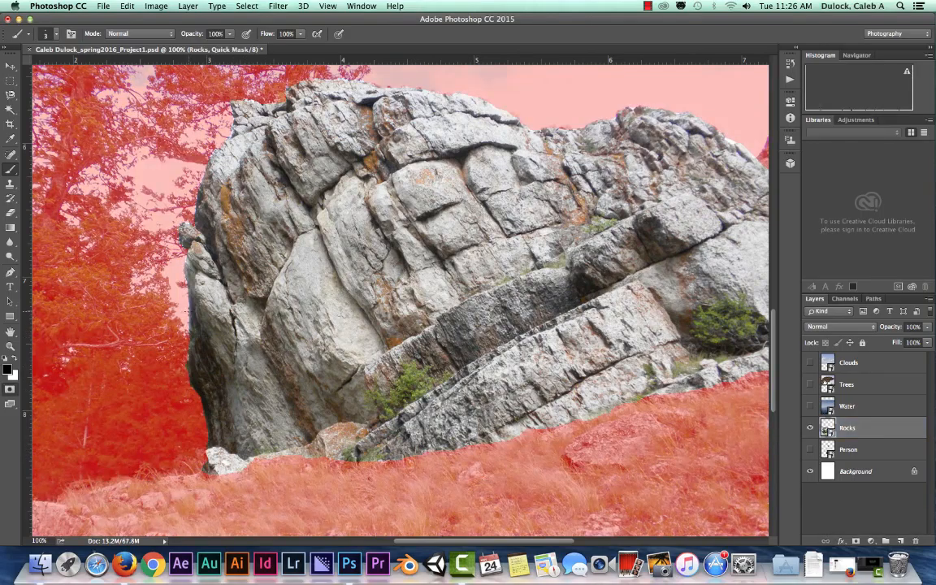
{"action": "key", "text": "super+equal"}
{"action": "key", "text": "super+equal"}
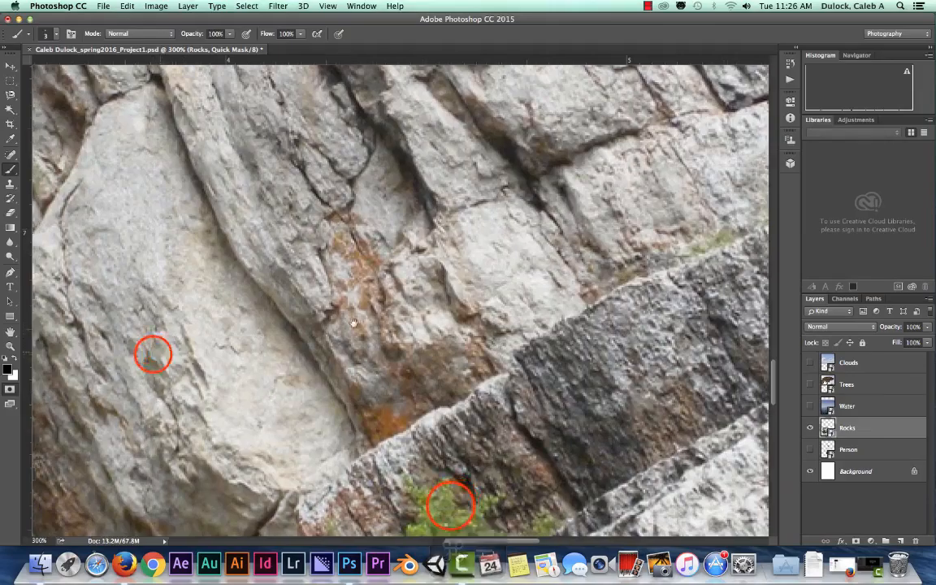
{"action": "left_click_drag", "start_coordinate": [153, 355], "coordinate": [586, 290]}
{"action": "left_click_drag", "start_coordinate": [450, 505], "coordinate": [451, 240]}
{"action": "left_click_drag", "start_coordinate": [374, 359], "coordinate": [421, 307]}
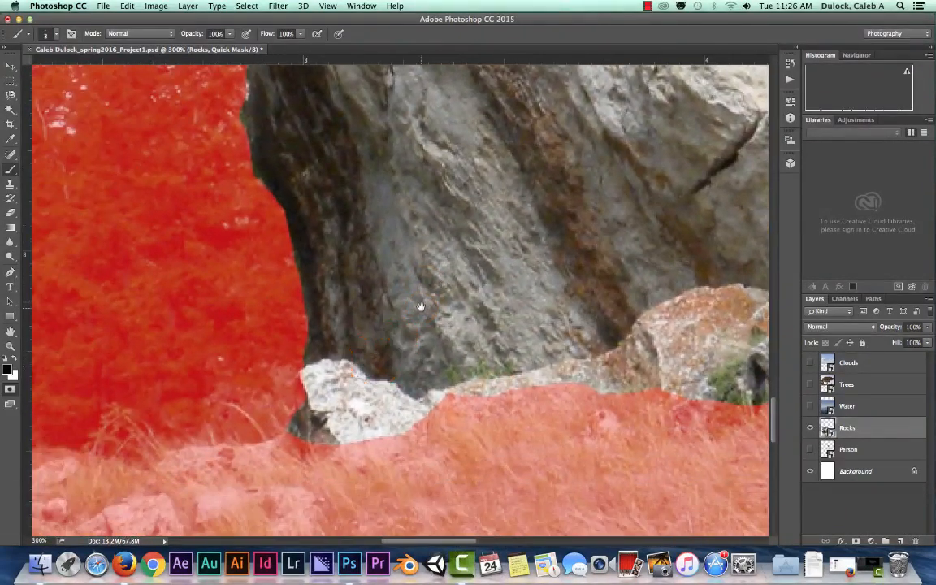
{"action": "key", "text": "super+minus"}
{"action": "key", "text": "super+minus"}
{"action": "key", "text": "super+minus"}
{"action": "key", "text": "super+minus"}
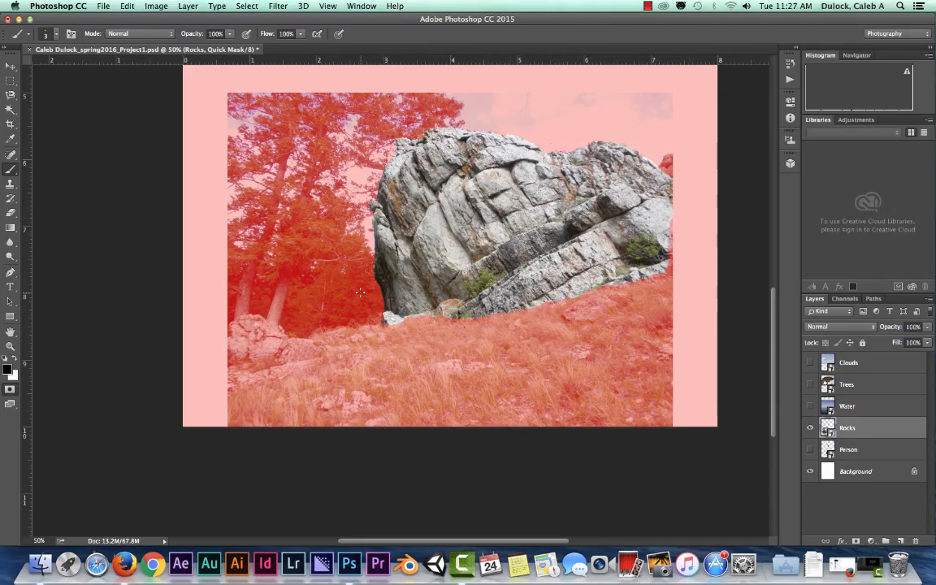
{"action": "key", "text": "super+equal"}
{"action": "key", "text": "super+equal"}
{"action": "key", "text": "super+equal"}
{"action": "key", "text": "super+equal"}
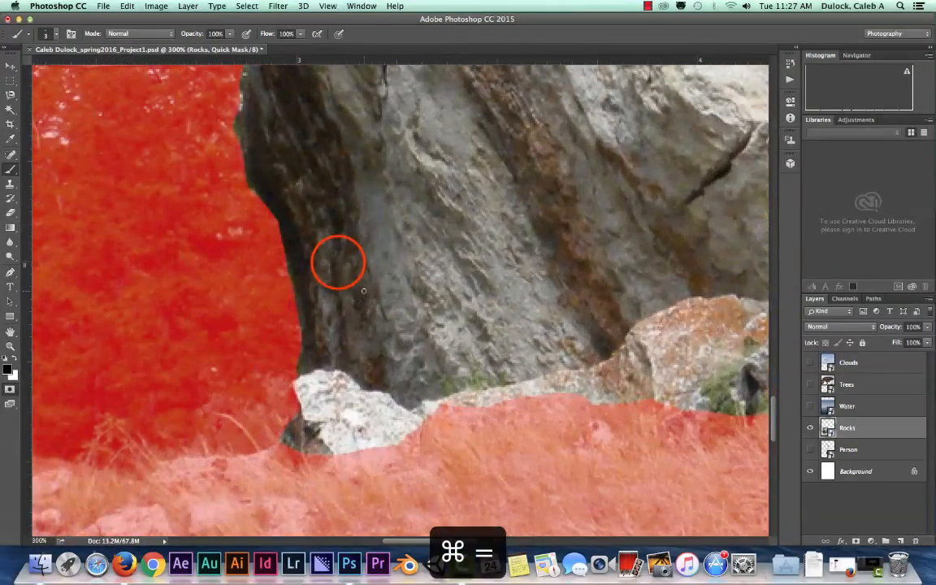
{"action": "left_click_drag", "start_coordinate": [338, 262], "coordinate": [408, 305]}
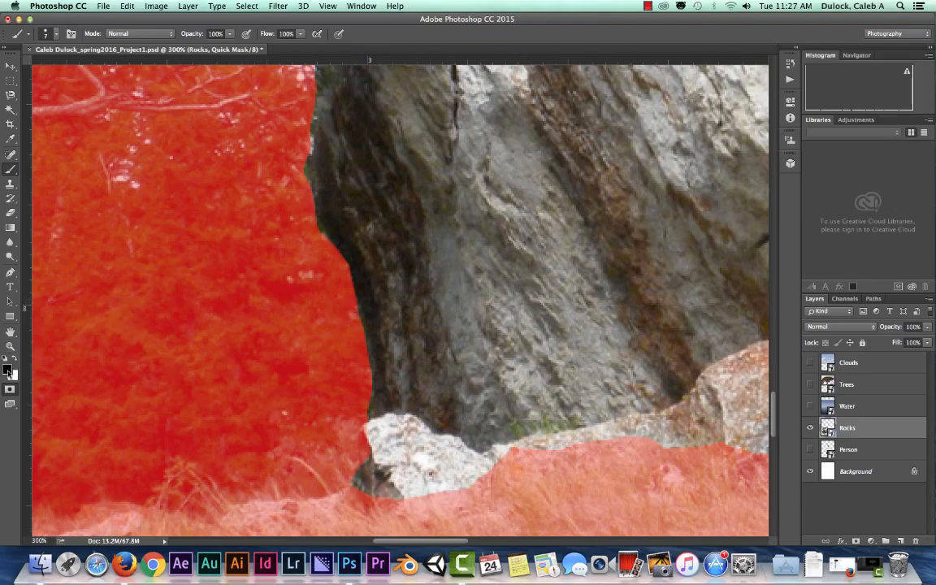
{"action": "mouse_move", "coordinate": [369, 412]}
{"action": "left_mouse_down"}
{"action": "mouse_move", "coordinate": [355, 303]}
{"action": "mouse_move", "coordinate": [358, 319]}
{"action": "left_mouse_up"}
{"action": "mouse_move", "coordinate": [367, 358]}
{"action": "left_mouse_down"}
{"action": "mouse_move", "coordinate": [370, 407]}
{"action": "mouse_move", "coordinate": [367, 400]}
{"action": "left_mouse_up"}
{"action": "left_click", "coordinate": [366, 376]}
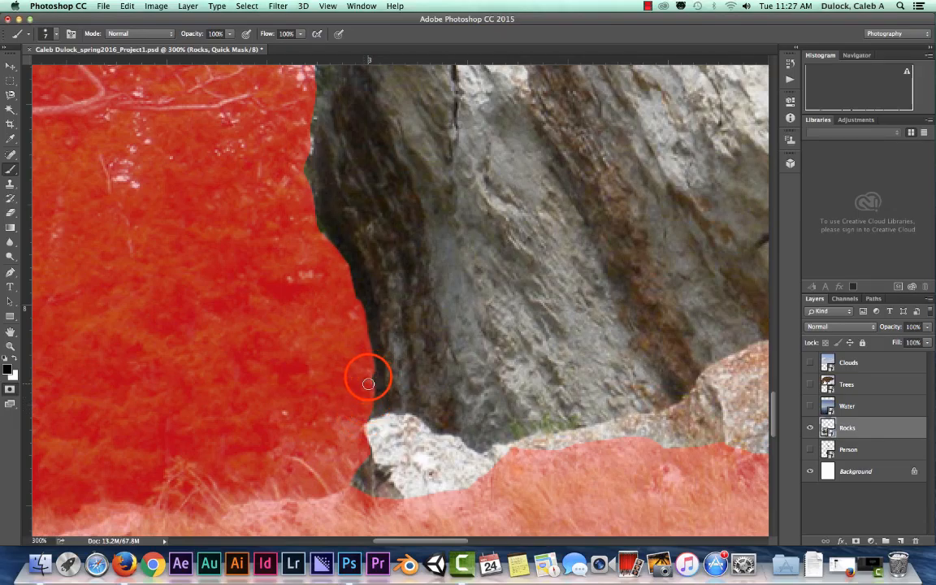
Step: Reduce the brush to 4 px and mask out the dark bulge on the boulder's lower left edge
{"action": "left_click_drag", "start_coordinate": [328, 243], "coordinate": [324, 264]}
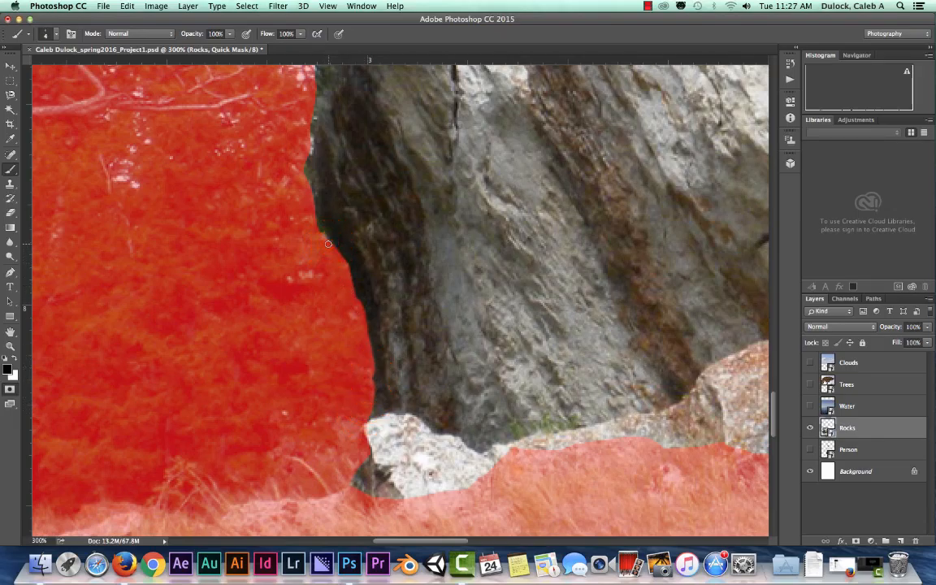
{"action": "left_click", "coordinate": [314, 213]}
{"action": "left_click_drag", "start_coordinate": [309, 185], "coordinate": [312, 208]}
{"action": "left_click", "coordinate": [317, 146]}
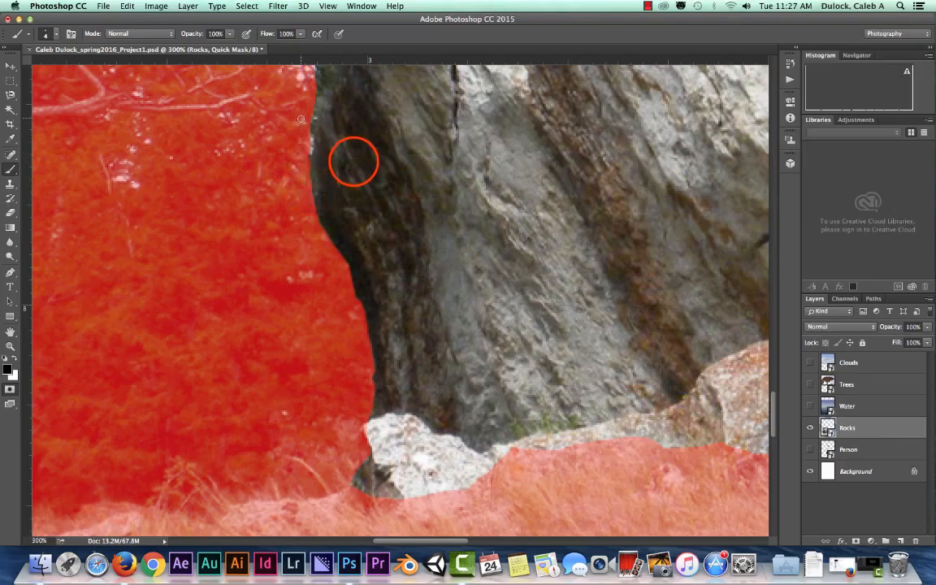
Step: Continue masking the background fringe up the boulder's left edge, past the foliage to the pale sky
{"action": "scroll", "coordinate": [334, 241], "scroll_direction": "up", "scroll_amount": 5}
{"action": "left_click", "coordinate": [288, 203]}
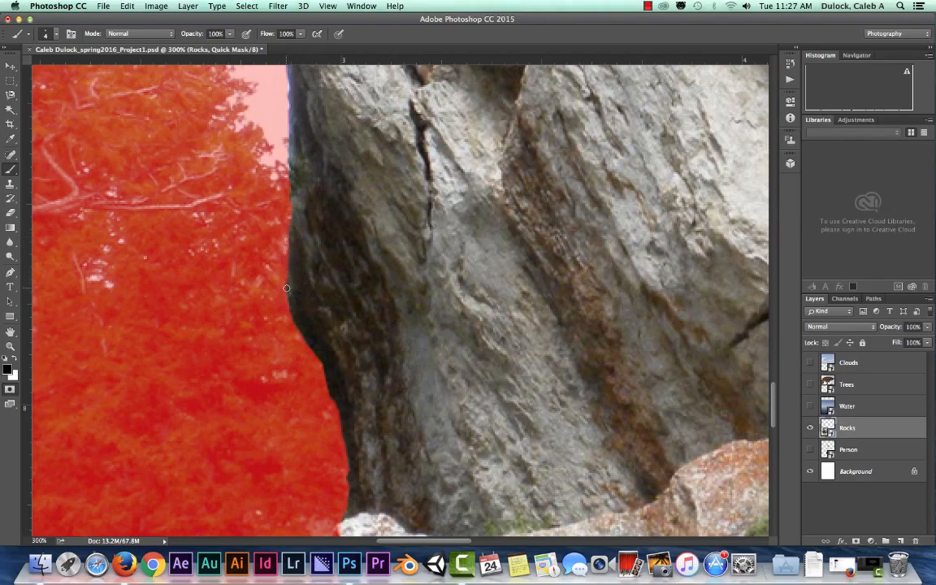
{"action": "mouse_move", "coordinate": [303, 169]}
{"action": "left_mouse_down"}
{"action": "mouse_move", "coordinate": [311, 260]}
{"action": "mouse_move", "coordinate": [295, 161]}
{"action": "left_mouse_up"}
{"action": "left_click", "coordinate": [294, 173]}
{"action": "left_click", "coordinate": [293, 175]}
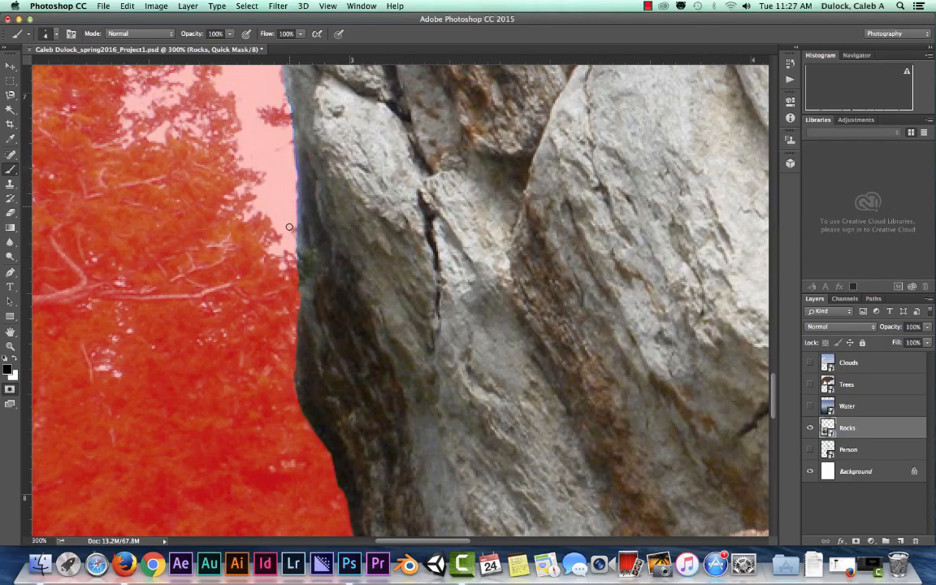
{"action": "left_click", "coordinate": [283, 188]}
{"action": "left_click_drag", "start_coordinate": [284, 188], "coordinate": [290, 272]}
{"action": "left_click_drag", "start_coordinate": [296, 216], "coordinate": [292, 214]}
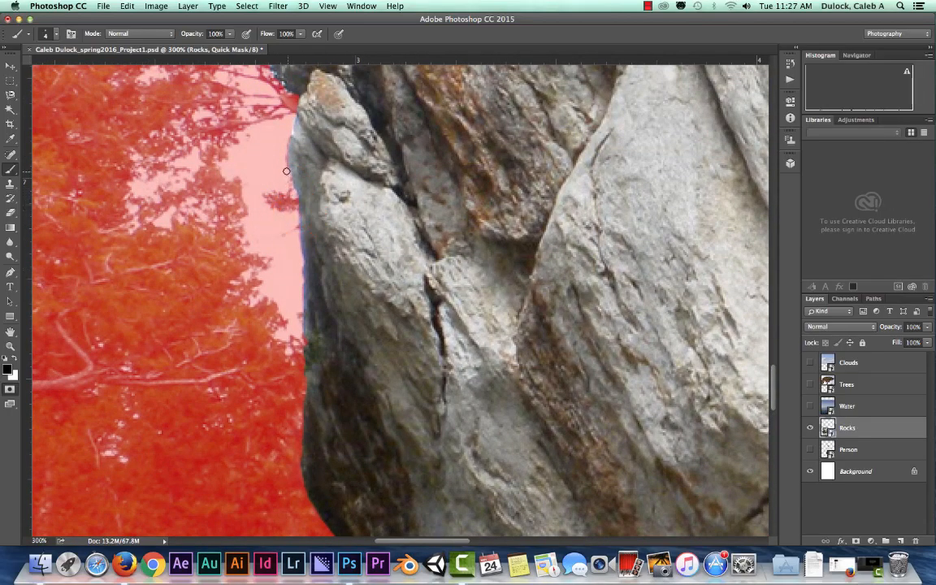
Step: Reduce the brush to 2 px and mask the bright sky sliver below the small protruding rock on the boulder's left edge
{"action": "key", "text": "["}
{"action": "left_click", "coordinate": [292, 116]}
{"action": "left_click", "coordinate": [291, 118]}
{"action": "left_click", "coordinate": [292, 117]}
{"action": "left_click", "coordinate": [278, 115]}
{"action": "left_click_drag", "start_coordinate": [278, 115], "coordinate": [277, 317]}
{"action": "left_click", "coordinate": [292, 283]}
{"action": "left_click", "coordinate": [293, 288]}
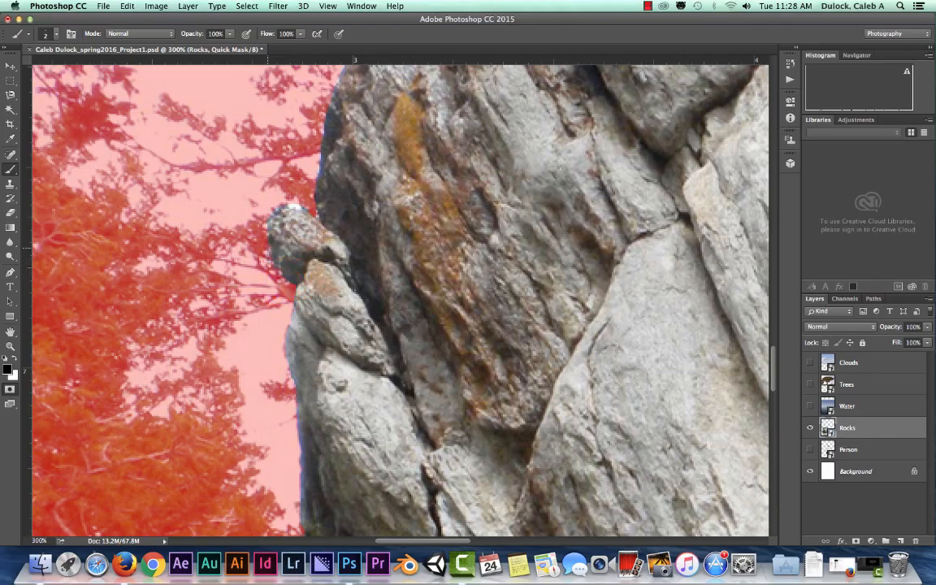
Step: Mask the bright fringe along the top of the small rock protruding from the boulder's left edge
{"action": "left_click", "coordinate": [270, 210]}
{"action": "left_click", "coordinate": [296, 208]}
{"action": "key", "text": "bracketright"}
{"action": "left_click", "coordinate": [307, 208]}
{"action": "key", "text": "bracketleft"}
{"action": "key", "text": "bracketleft"}
Step: Mask the background fringe along the boulder's dark left edge, from the protruding rock up towards its pale shoulder
{"action": "left_click", "coordinate": [318, 113]}
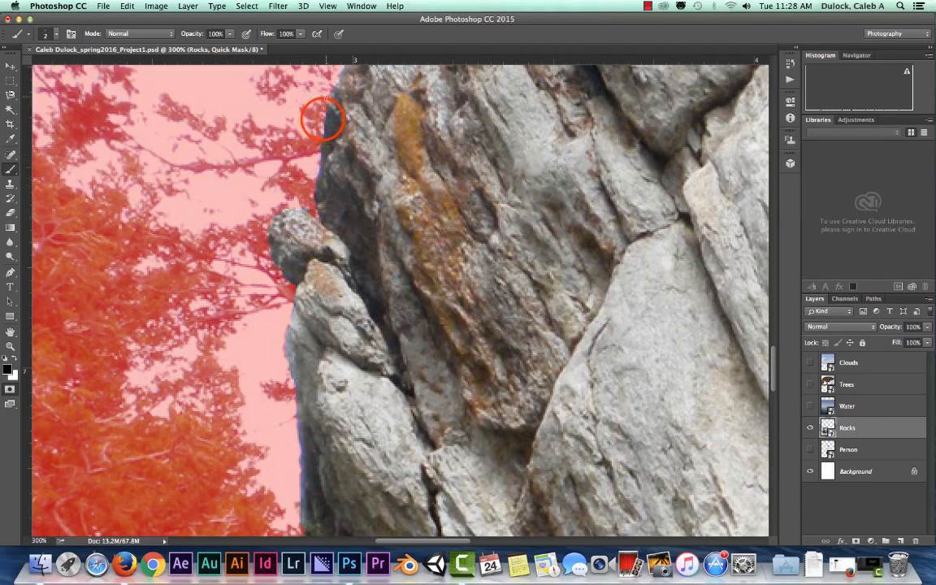
{"action": "left_click", "coordinate": [332, 111]}
{"action": "left_click_drag", "start_coordinate": [337, 120], "coordinate": [321, 225]}
{"action": "left_click", "coordinate": [324, 171]}
{"action": "left_click", "coordinate": [323, 172]}
{"action": "left_click", "coordinate": [339, 143]}
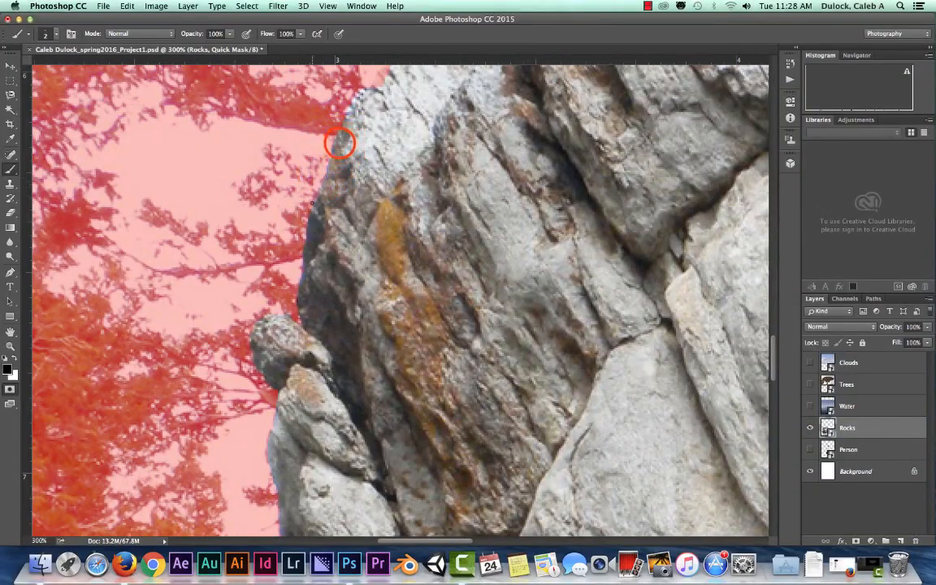
{"action": "left_click_drag", "start_coordinate": [340, 142], "coordinate": [324, 215]}
Step: With a 3 px brush, mask the fringe on the boulder's upper-left shoulder and touch its edge up in white as far as the bright notch
{"action": "left_click", "coordinate": [348, 157]}
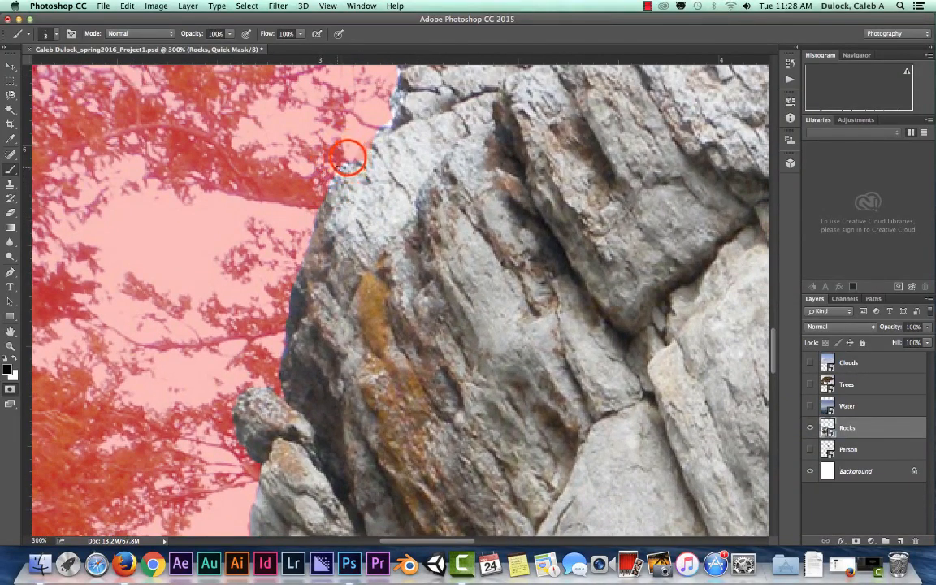
{"action": "key", "text": "bracketright"}
{"action": "left_click", "coordinate": [361, 154]}
{"action": "key", "text": "x"}
{"action": "left_click", "coordinate": [361, 156]}
{"action": "left_click", "coordinate": [386, 121]}
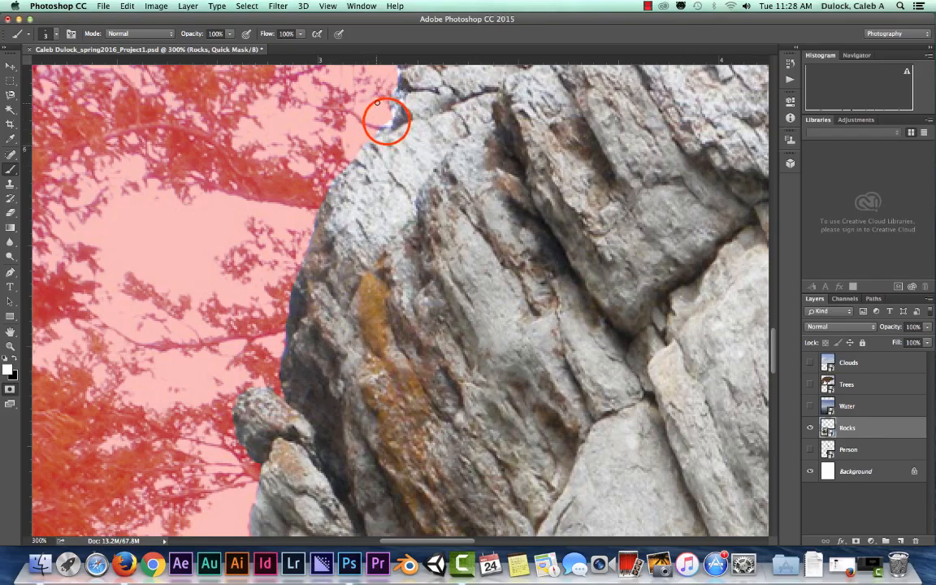
{"action": "key", "text": "x"}
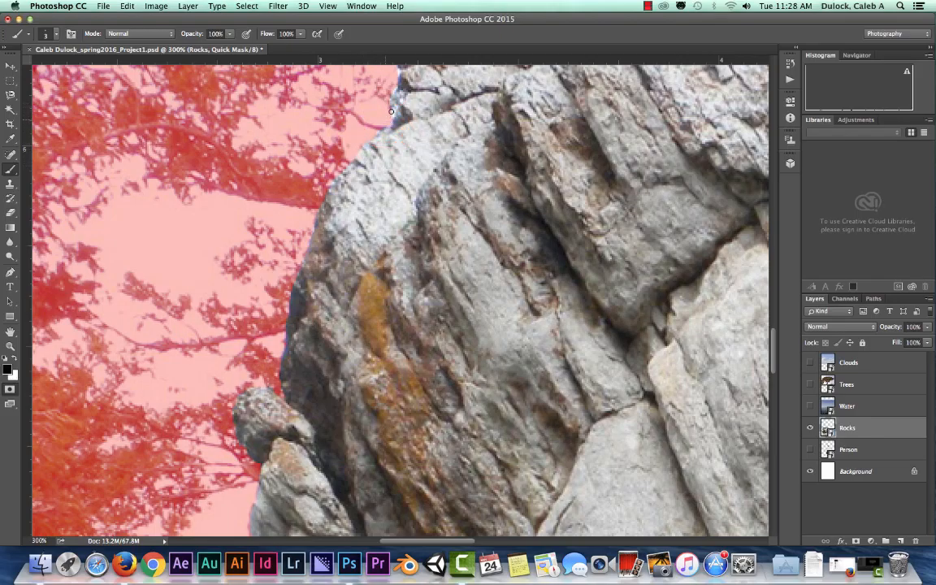
Step: Clean the mask edge from the jagged upper-left ledge to the boulder's crest using the 3 px black brush
{"action": "scroll", "coordinate": [391, 111], "scroll_direction": "up", "scroll_amount": 5}
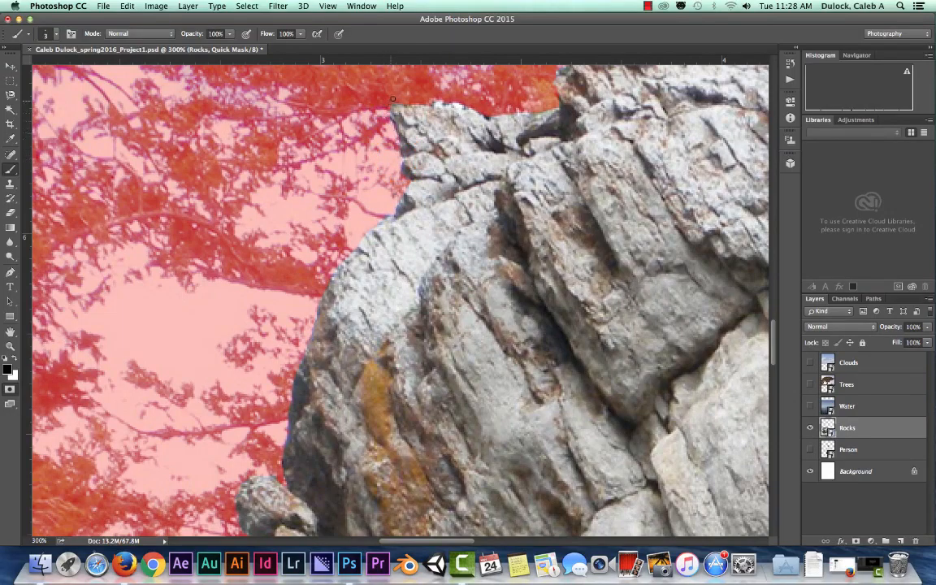
{"action": "scroll", "coordinate": [393, 99], "scroll_direction": "right", "scroll_amount": 6}
{"action": "scroll", "coordinate": [392, 99], "scroll_direction": "up", "scroll_amount": 3}
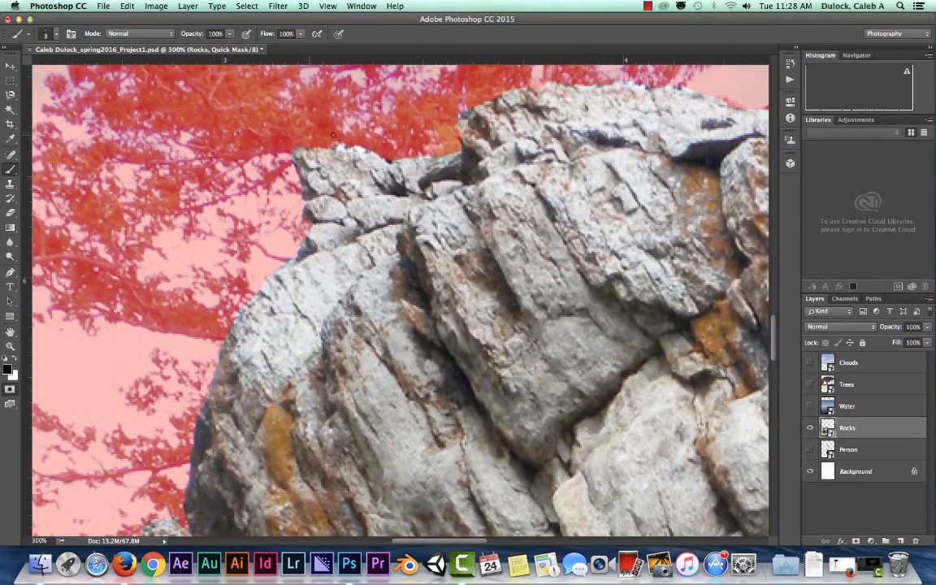
{"action": "scroll", "coordinate": [410, 122], "scroll_direction": "right", "scroll_amount": 4}
{"action": "scroll", "coordinate": [410, 122], "scroll_direction": "up", "scroll_amount": 3}
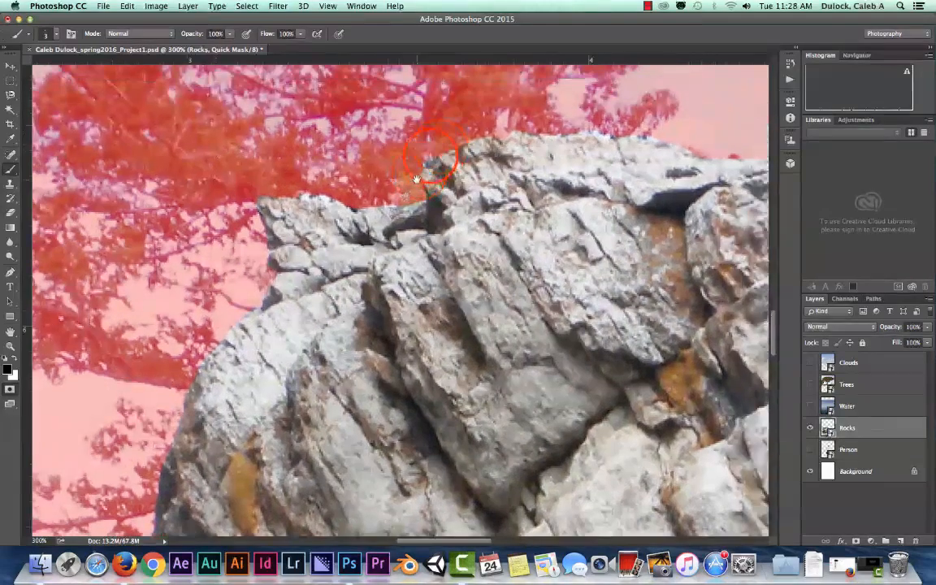
{"action": "scroll", "coordinate": [402, 166], "scroll_direction": "right", "scroll_amount": 6}
{"action": "scroll", "coordinate": [402, 167], "scroll_direction": "up", "scroll_amount": 3}
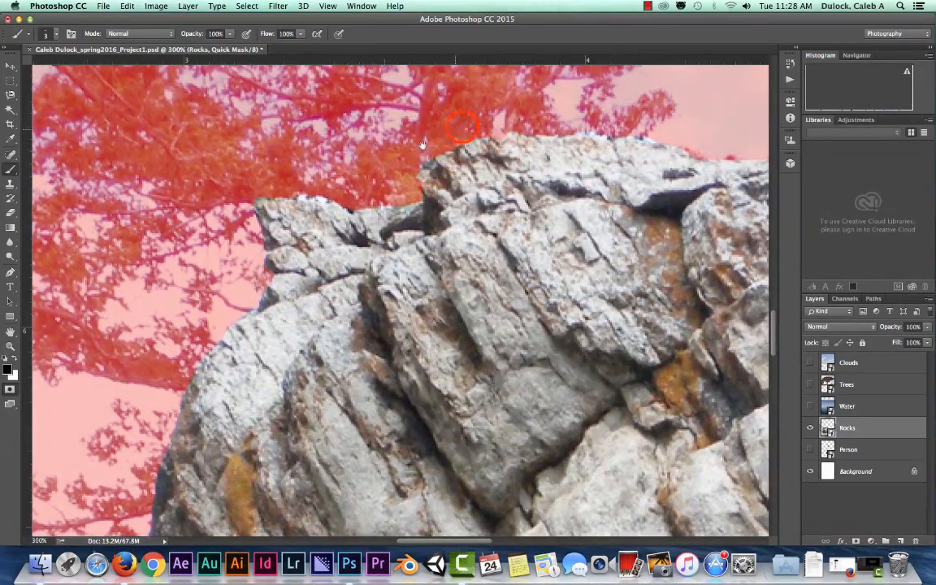
{"action": "left_click", "coordinate": [479, 185]}
{"action": "left_click", "coordinate": [480, 184]}
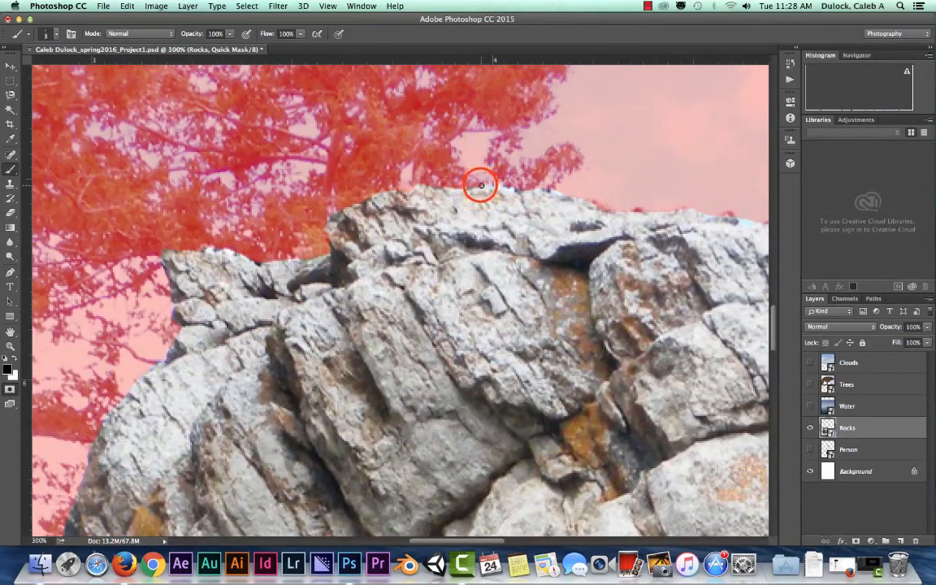
{"action": "left_click", "coordinate": [480, 184]}
Step: Mask the leftover background specks along the boulder's crest, just beneath and beyond the overhanging tree foliage
{"action": "left_click", "coordinate": [535, 185]}
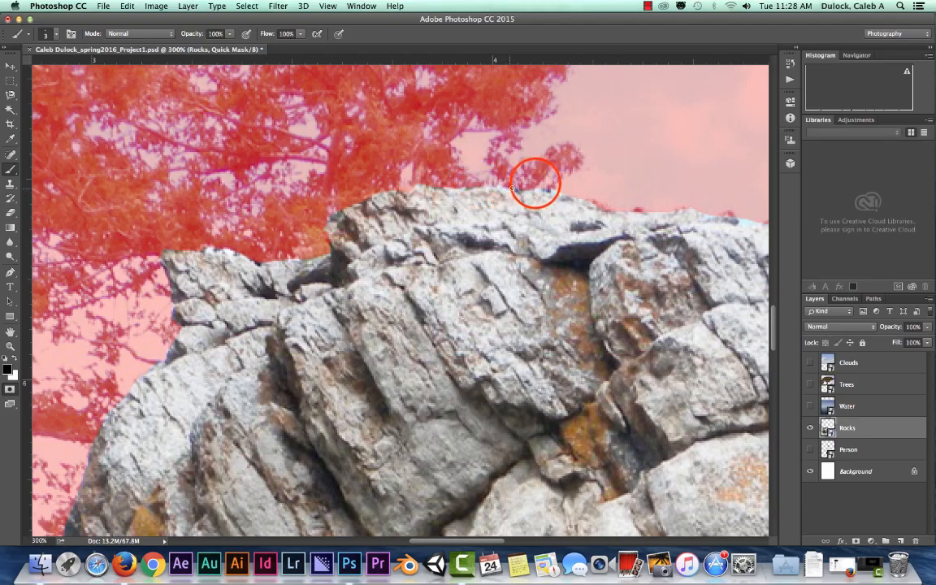
{"action": "left_click", "coordinate": [537, 187]}
{"action": "left_click", "coordinate": [533, 185]}
{"action": "left_click", "coordinate": [552, 191]}
{"action": "left_click", "coordinate": [552, 190]}
{"action": "left_click", "coordinate": [553, 191]}
{"action": "left_click", "coordinate": [577, 198]}
{"action": "left_click", "coordinate": [577, 199]}
{"action": "left_click", "coordinate": [577, 198]}
{"action": "left_click", "coordinate": [577, 197]}
{"action": "left_click", "coordinate": [577, 197]}
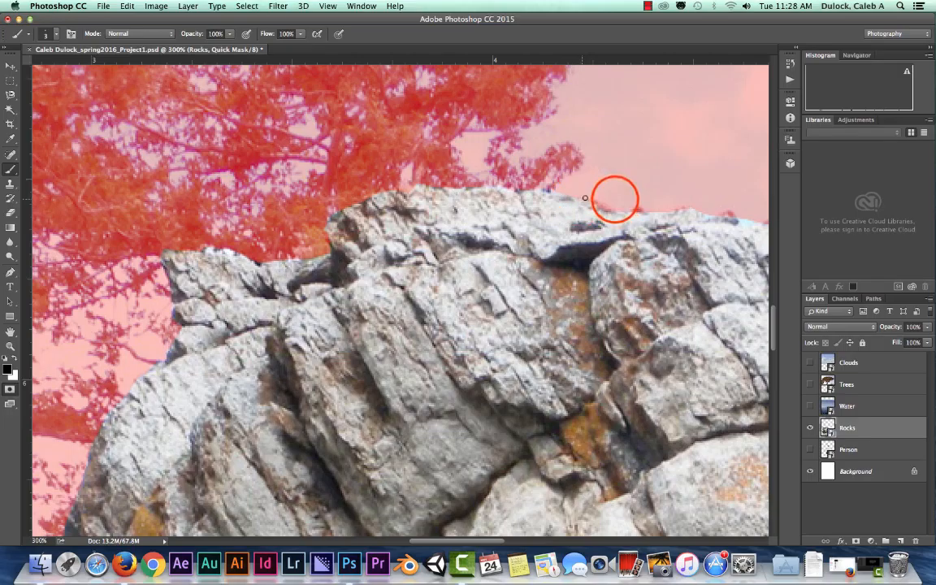
Step: Switch to white and restore the masked rock specks along the crest's gentle slope beyond the tree foliage
{"action": "left_click_drag", "start_coordinate": [614, 200], "coordinate": [49, 178]}
{"action": "left_click_drag", "start_coordinate": [420, 219], "coordinate": [536, 255]}
{"action": "key", "text": "x"}
{"action": "left_click", "coordinate": [188, 219]}
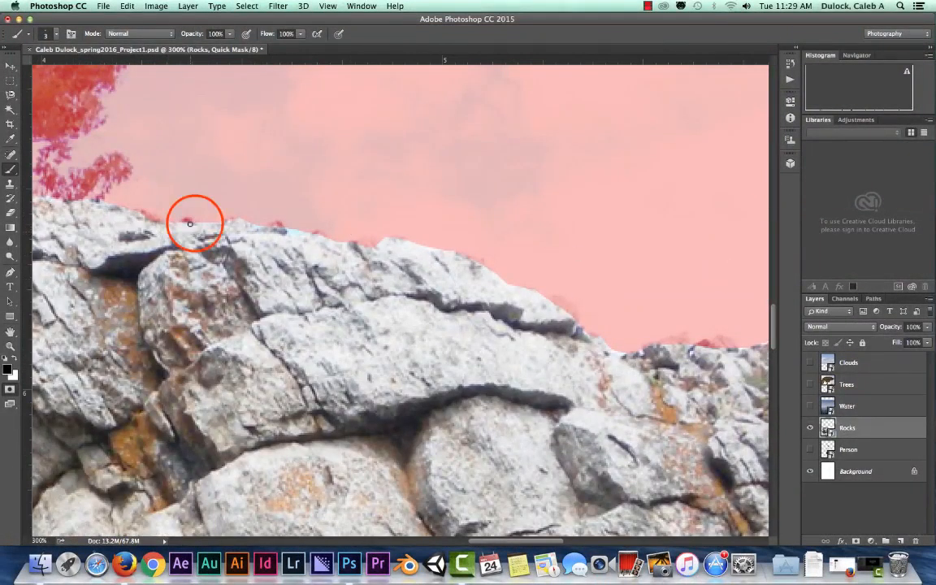
{"action": "left_click", "coordinate": [192, 216]}
{"action": "left_click", "coordinate": [193, 217]}
{"action": "left_click", "coordinate": [194, 217]}
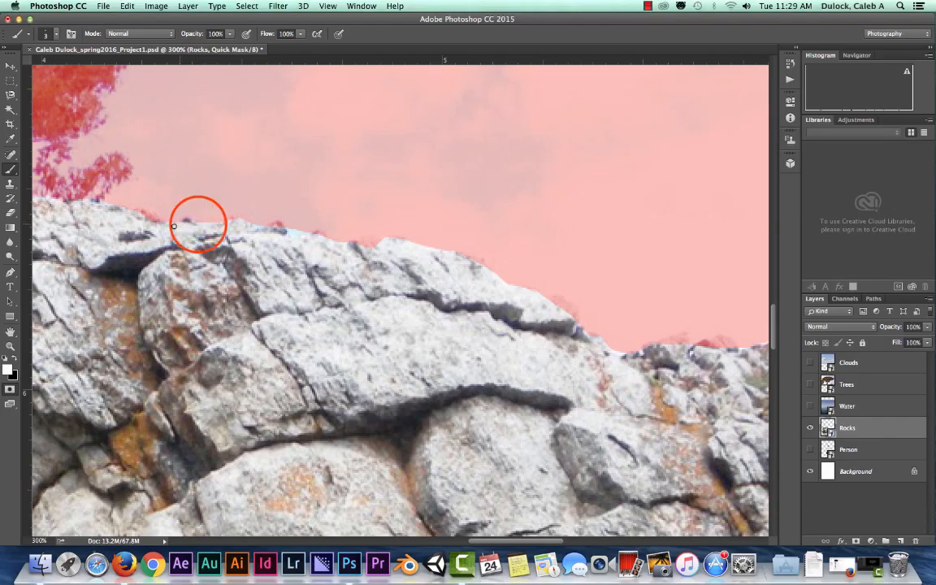
{"action": "left_click", "coordinate": [268, 227]}
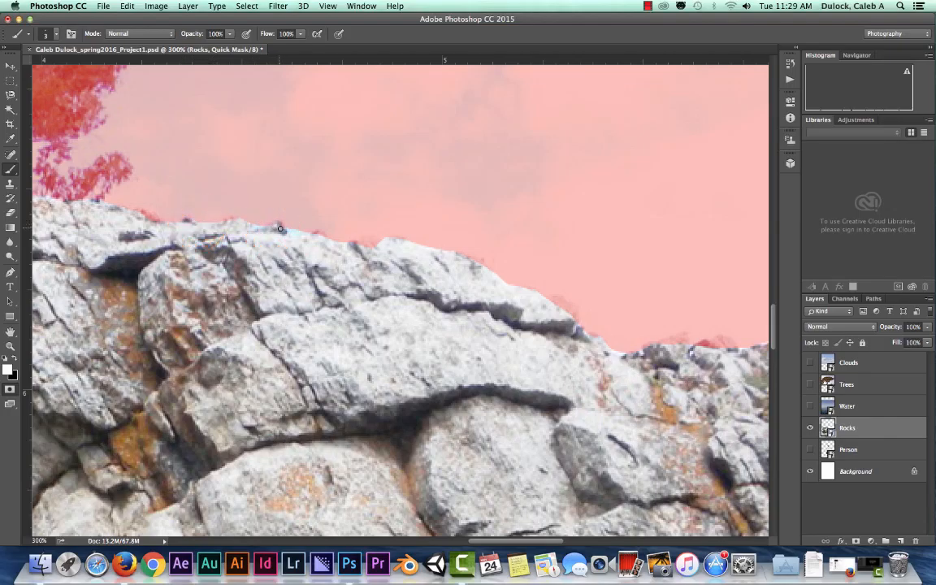
{"action": "left_click", "coordinate": [142, 213]}
Step: Continue restoring the rock edge from the notch in the ridge down past the ledge to the red patch in the dip
{"action": "left_click", "coordinate": [360, 246]}
{"action": "left_click", "coordinate": [364, 246]}
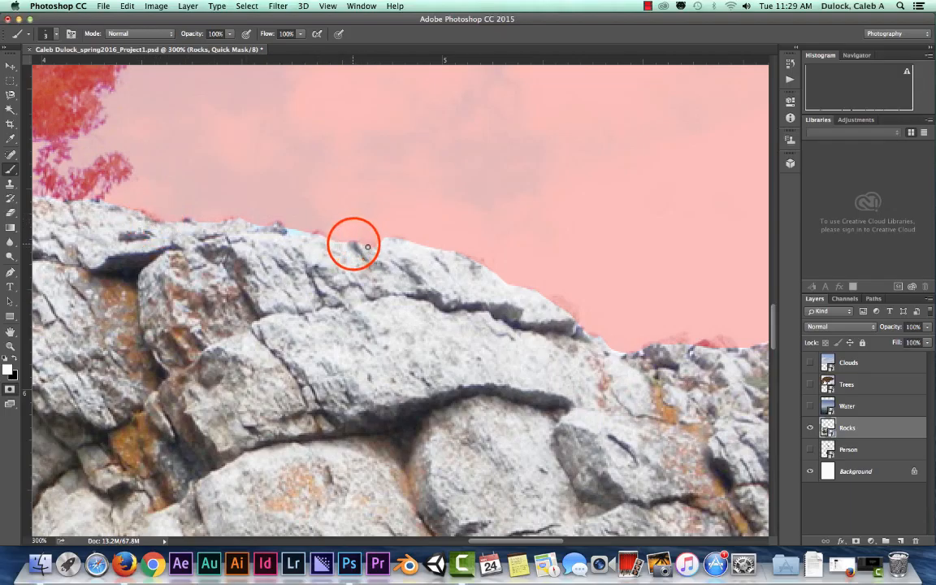
{"action": "left_click", "coordinate": [549, 298]}
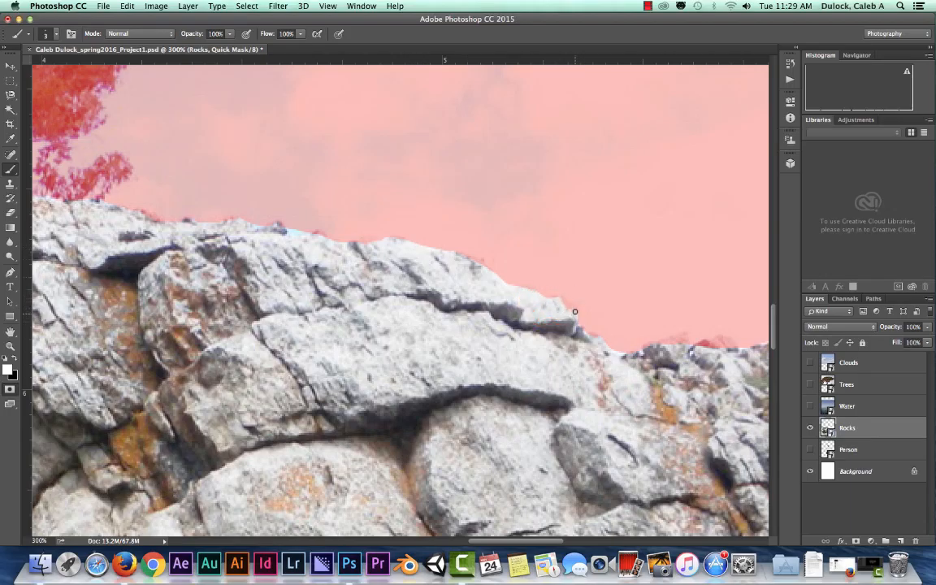
{"action": "left_click", "coordinate": [655, 365]}
{"action": "mouse_move", "coordinate": [655, 365]}
{"action": "left_mouse_down"}
{"action": "mouse_move", "coordinate": [422, 363]}
{"action": "mouse_move", "coordinate": [416, 342]}
{"action": "left_mouse_up"}
{"action": "left_click", "coordinate": [415, 342]}
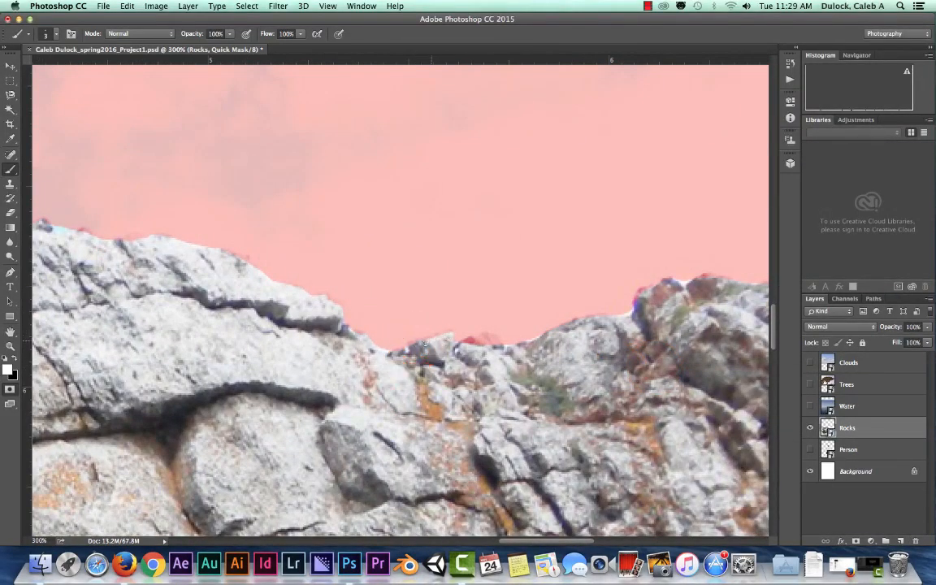
{"action": "left_click_drag", "start_coordinate": [464, 343], "coordinate": [465, 342]}
Step: Mask the bright fringe around the knob on the far ridge in black, and restore the knob's reddish top in white
{"action": "mouse_move", "coordinate": [641, 311]}
{"action": "left_mouse_down"}
{"action": "mouse_move", "coordinate": [539, 345]}
{"action": "mouse_move", "coordinate": [533, 329]}
{"action": "mouse_move", "coordinate": [529, 335]}
{"action": "left_mouse_up"}
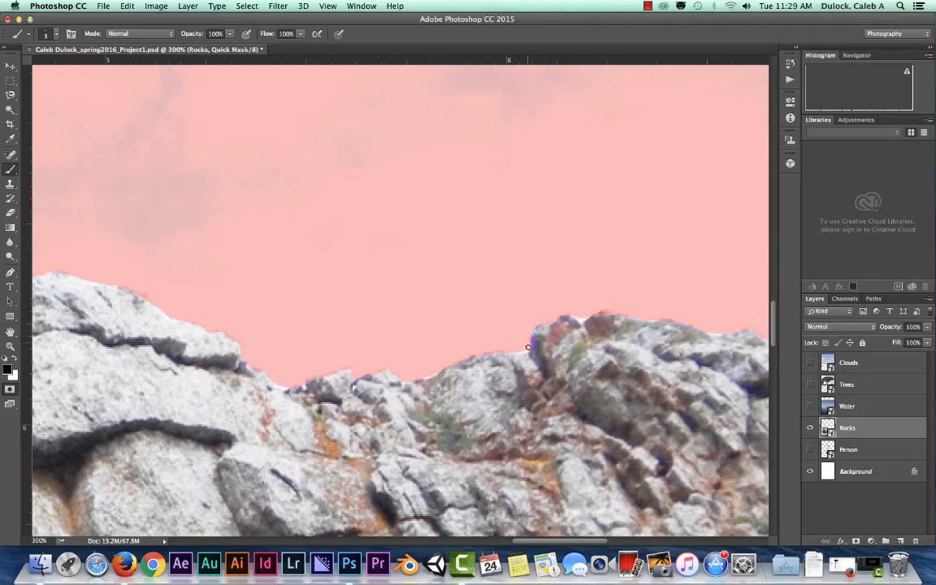
{"action": "left_click_drag", "start_coordinate": [581, 320], "coordinate": [587, 315]}
{"action": "left_click", "coordinate": [599, 318]}
{"action": "key", "text": "x"}
{"action": "left_click", "coordinate": [600, 317]}
{"action": "key", "text": "space"}
{"action": "left_click_drag", "start_coordinate": [629, 329], "coordinate": [464, 322]}
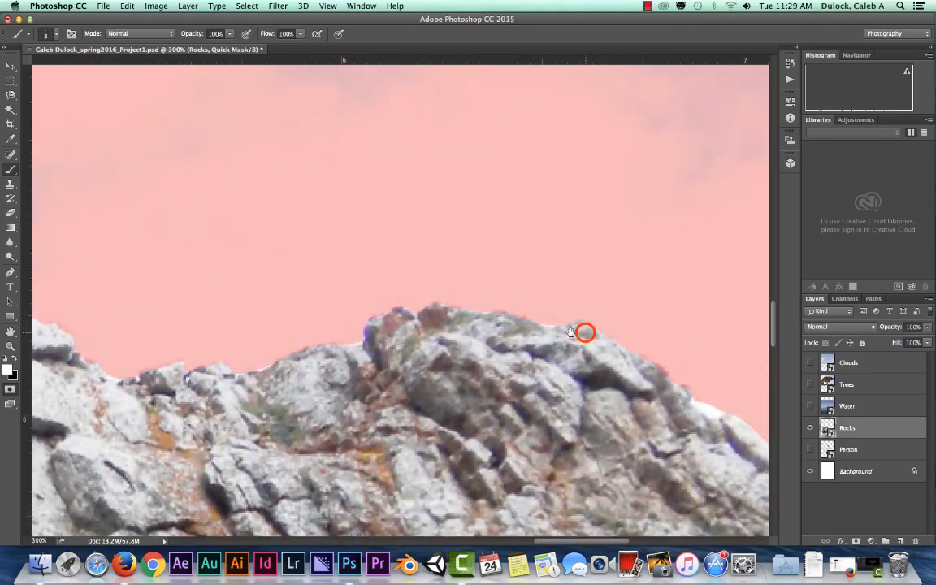
Step: Enlarge the brush to 15 px, restore the masked rock strip beside the green bush at the photo's right border, and mask the overspill beyond it
{"action": "left_click_drag", "start_coordinate": [585, 330], "coordinate": [457, 323]}
{"action": "left_click", "coordinate": [567, 399]}
{"action": "left_click_drag", "start_coordinate": [568, 401], "coordinate": [319, 262]}
{"action": "left_click_drag", "start_coordinate": [427, 351], "coordinate": [341, 187]}
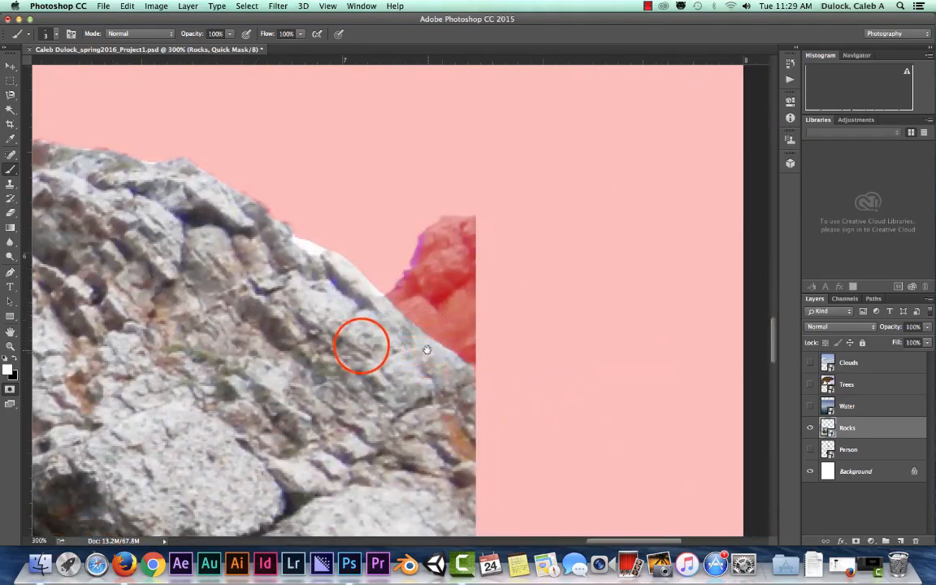
{"action": "mouse_move", "coordinate": [361, 347]}
{"action": "left_mouse_down"}
{"action": "mouse_move", "coordinate": [376, 339]}
{"action": "mouse_move", "coordinate": [384, 303]}
{"action": "mouse_move", "coordinate": [562, 230]}
{"action": "mouse_move", "coordinate": [521, 250]}
{"action": "left_mouse_up"}
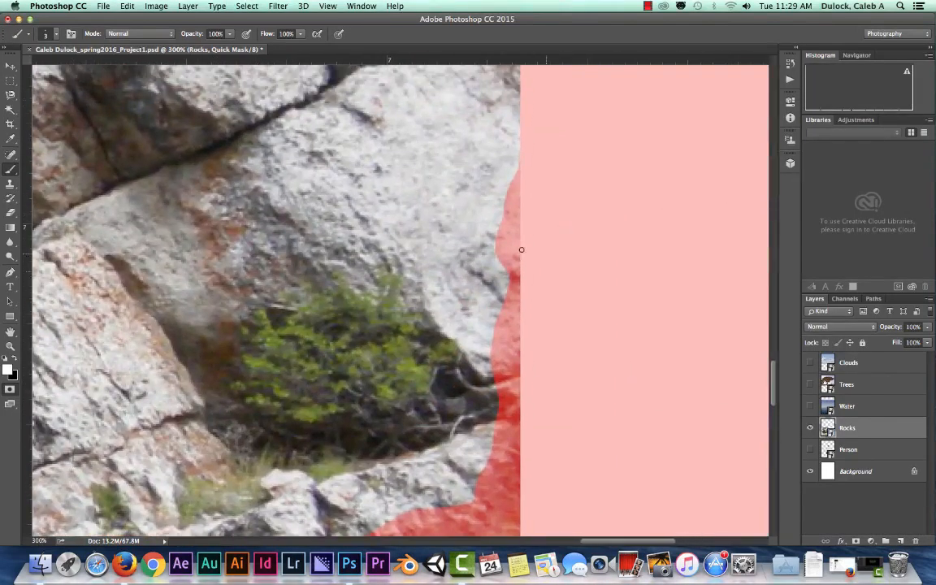
{"action": "left_click", "coordinate": [504, 166]}
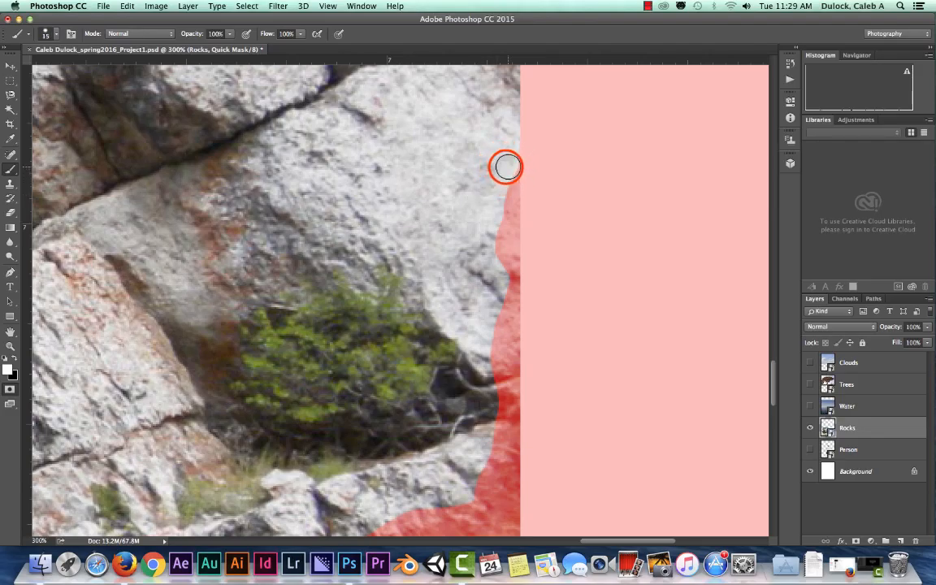
{"action": "mouse_move", "coordinate": [504, 183]}
{"action": "left_mouse_down"}
{"action": "mouse_move", "coordinate": [502, 404]}
{"action": "mouse_move", "coordinate": [476, 472]}
{"action": "mouse_move", "coordinate": [490, 355]}
{"action": "left_mouse_up"}
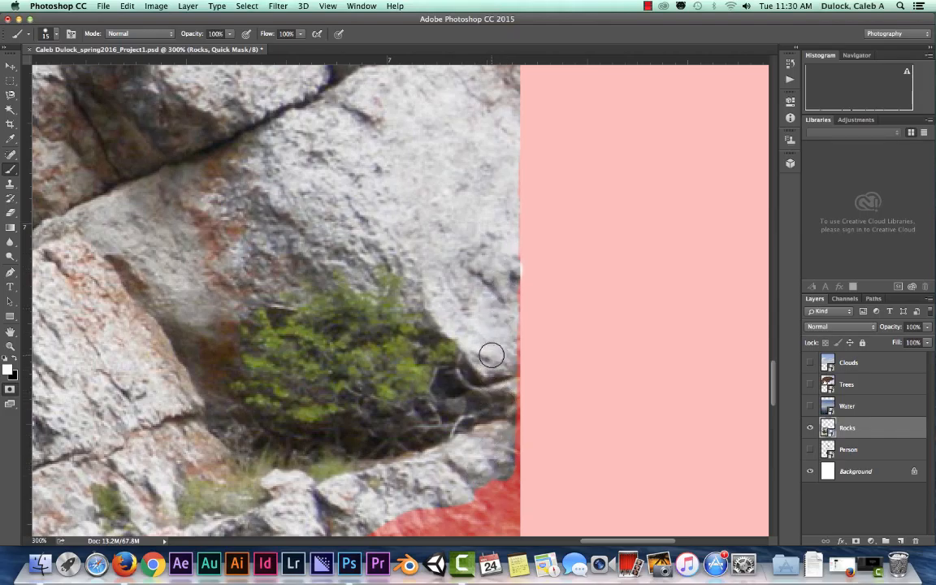
{"action": "key", "text": "x"}
{"action": "left_click", "coordinate": [526, 260]}
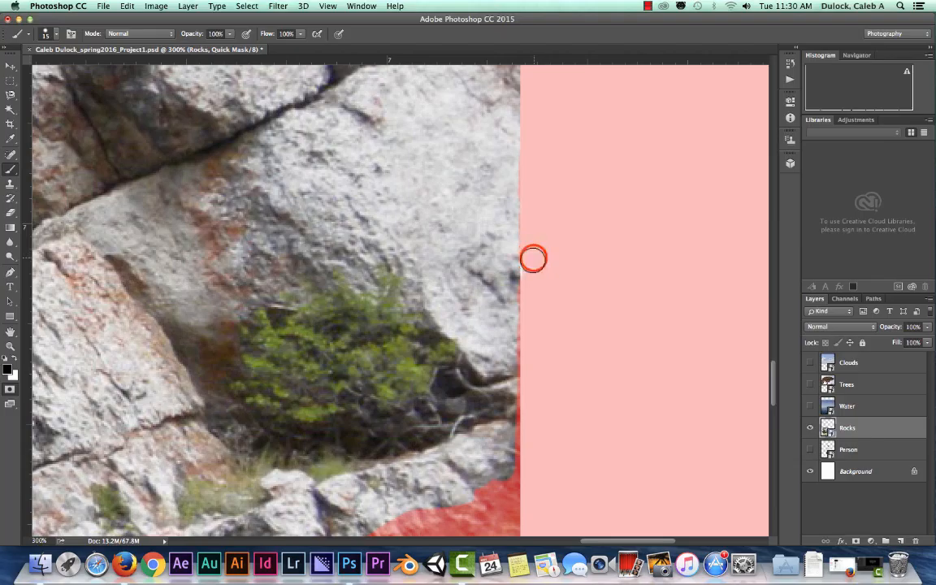
Step: Follow the grass line back to the small white rock at the boulder's base and restore its left edge in white
{"action": "left_click_drag", "start_coordinate": [363, 393], "coordinate": [732, 65]}
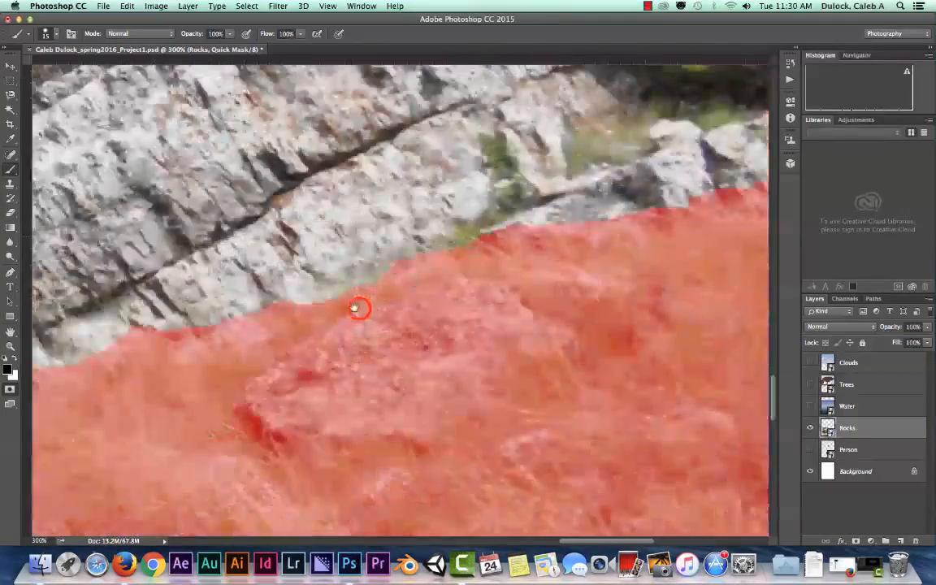
{"action": "left_click_drag", "start_coordinate": [357, 309], "coordinate": [650, 178]}
{"action": "left_click_drag", "start_coordinate": [543, 388], "coordinate": [549, 416]}
{"action": "left_click_drag", "start_coordinate": [451, 293], "coordinate": [582, 300]}
{"action": "left_click_drag", "start_coordinate": [372, 326], "coordinate": [731, 280]}
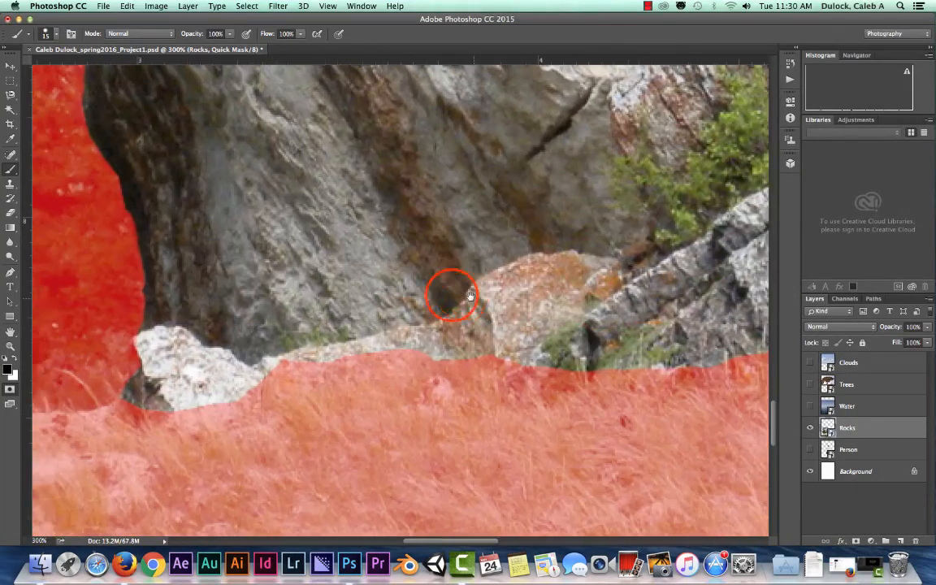
{"action": "left_click_drag", "start_coordinate": [451, 294], "coordinate": [577, 312]}
{"action": "left_click_drag", "start_coordinate": [291, 278], "coordinate": [318, 353]}
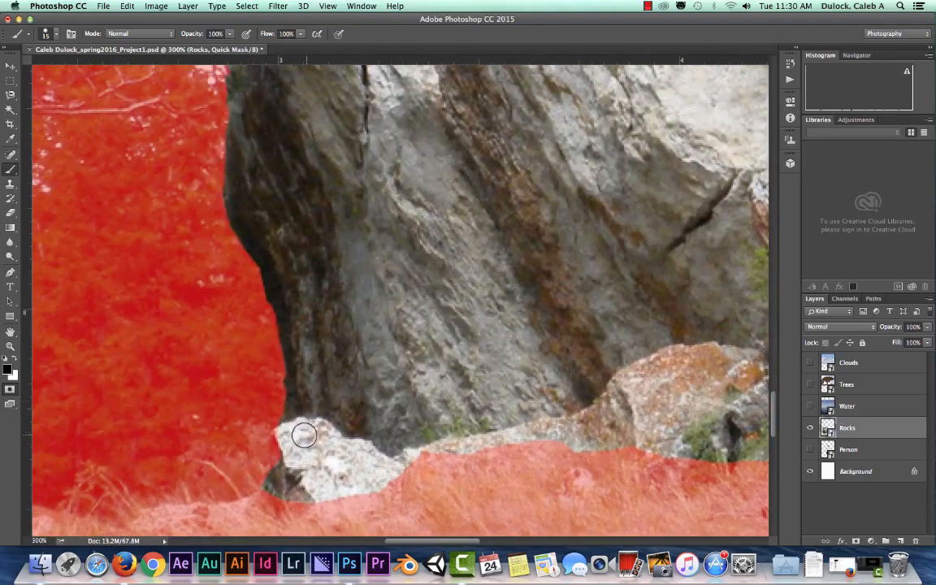
{"action": "left_click_drag", "start_coordinate": [286, 451], "coordinate": [282, 450]}
{"action": "key", "text": "x"}
{"action": "left_click", "coordinate": [285, 451]}
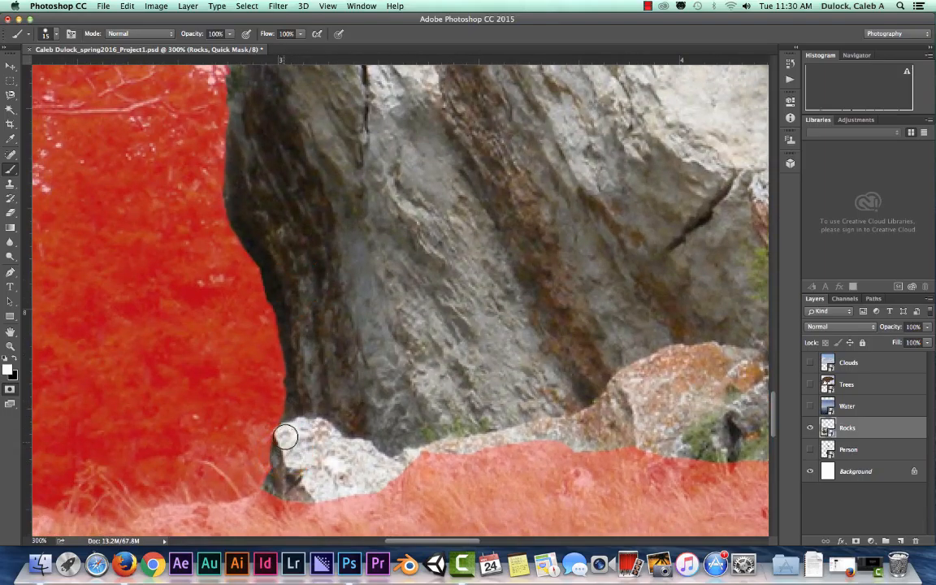
Step: Inspect the mask along the boulder's left edge and check the whole rock formation at 100% zoom
{"action": "left_click", "coordinate": [320, 271]}
{"action": "left_click_drag", "start_coordinate": [320, 270], "coordinate": [345, 416]}
{"action": "left_click_drag", "start_coordinate": [324, 327], "coordinate": [309, 476]}
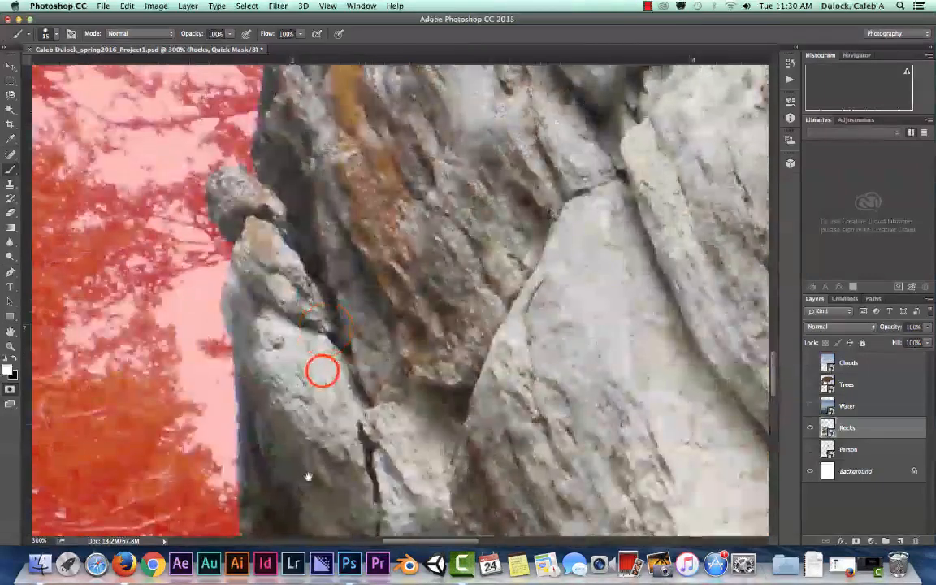
{"action": "left_click_drag", "start_coordinate": [322, 372], "coordinate": [243, 324]}
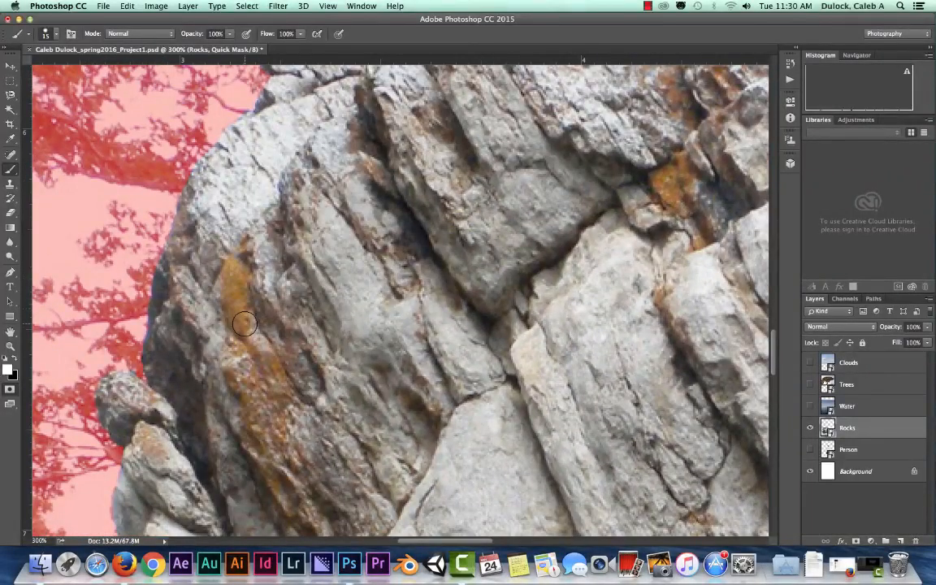
{"action": "key", "text": "super+minus"}
{"action": "key", "text": "super+minus"}
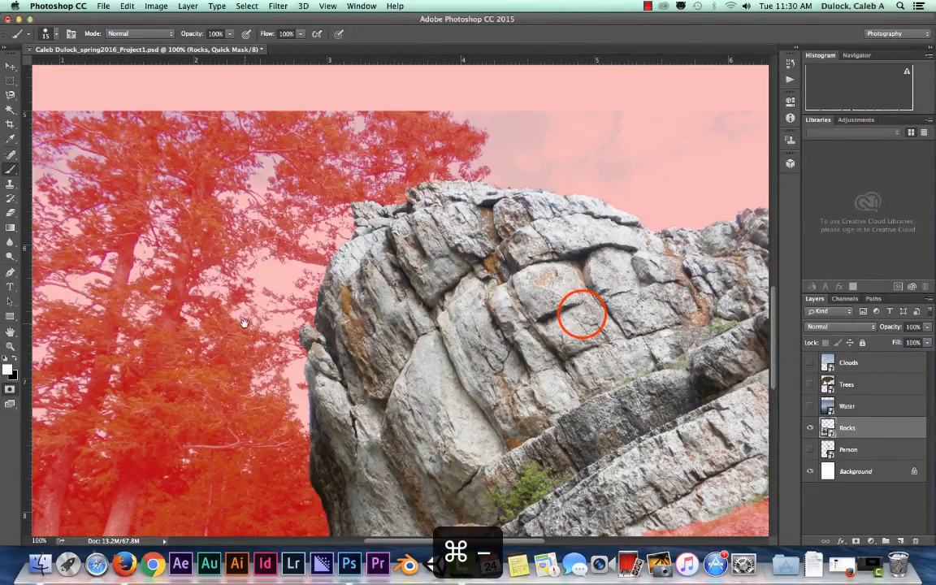
{"action": "left_click_drag", "start_coordinate": [582, 314], "coordinate": [428, 254]}
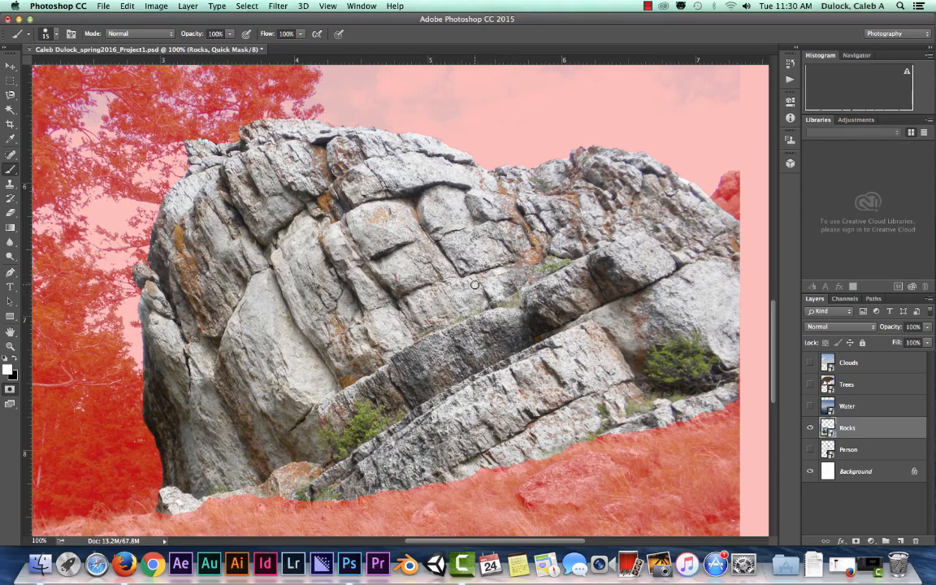
Step: Exit Quick Mask and save the selection to the existing Rocks Mask channel
{"action": "key", "text": "q"}
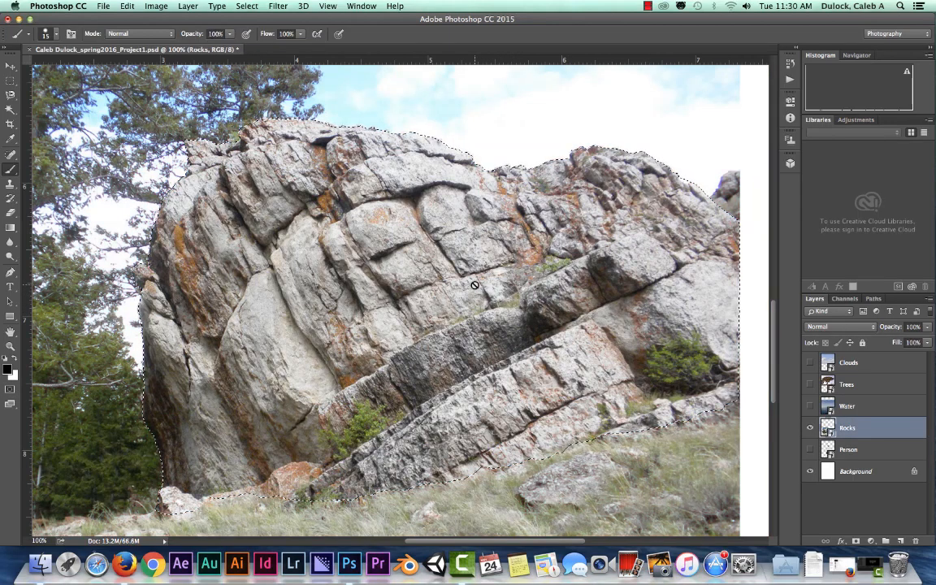
{"action": "left_click", "coordinate": [247, 7]}
{"action": "left_click", "coordinate": [285, 245]}
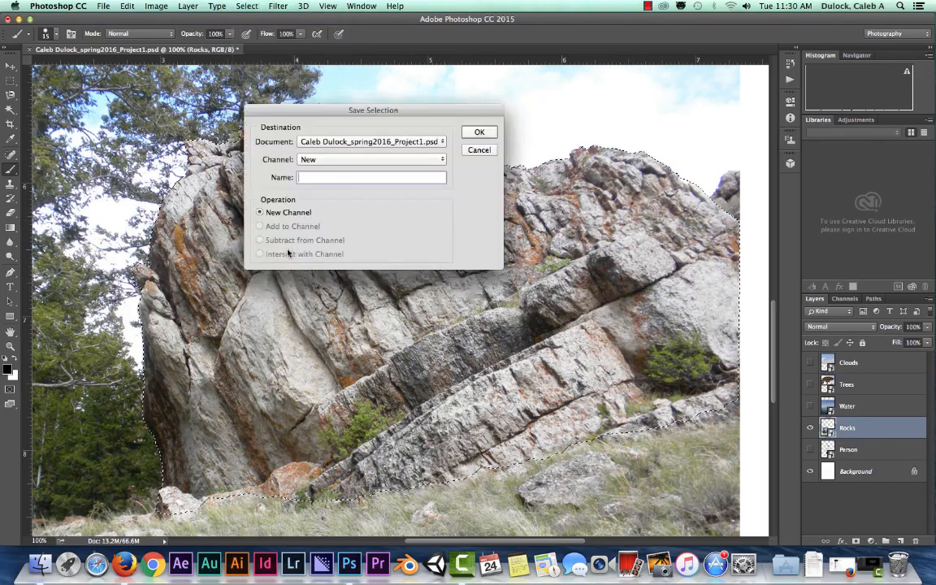
{"action": "left_click", "coordinate": [315, 163]}
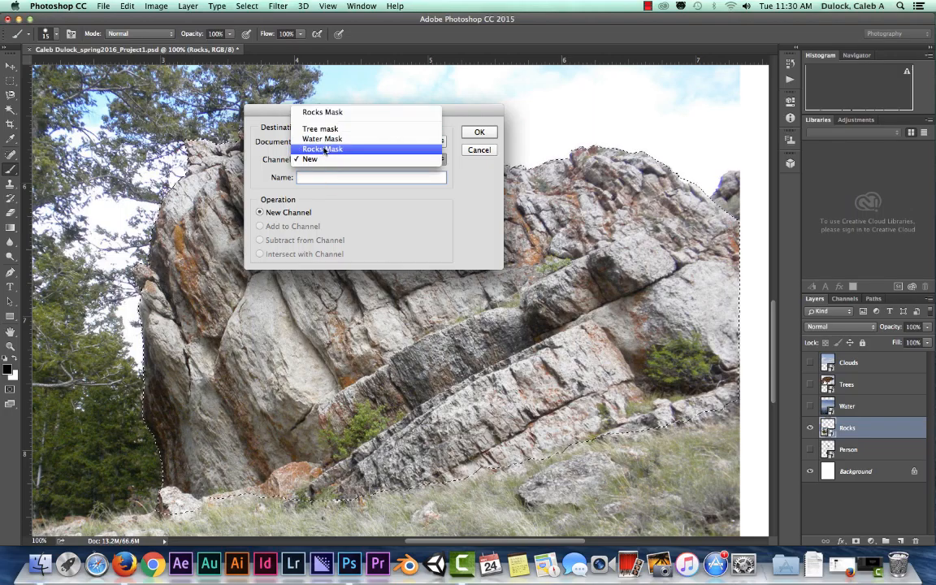
{"action": "left_click", "coordinate": [325, 150]}
{"action": "left_click", "coordinate": [478, 133]}
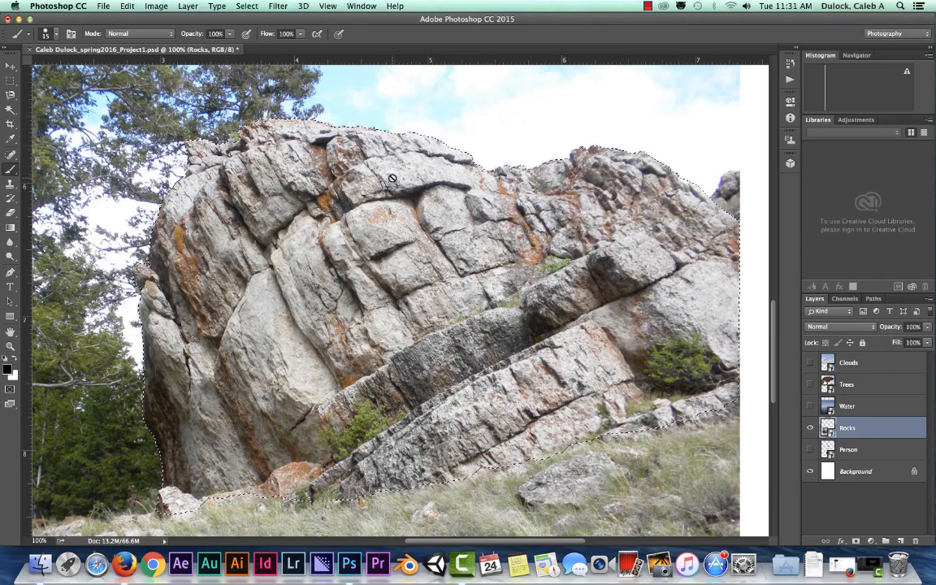
{"action": "left_click", "coordinate": [648, 5]}
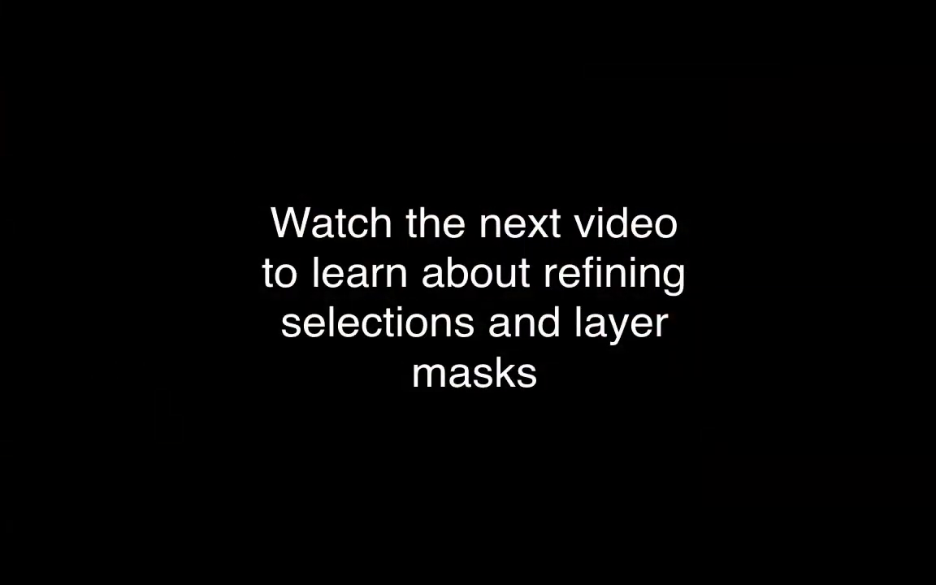